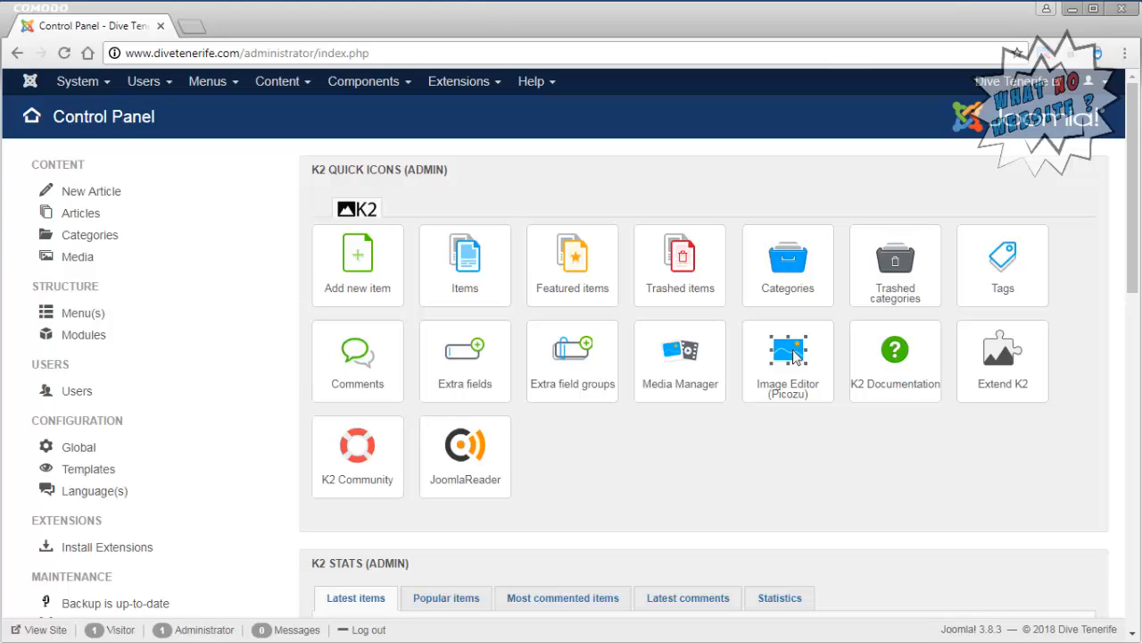
# Search the installable site languages for "span" and install the Spanish (es-ES) language pack.
pyautogui.click(451, 82)
pyautogui.moveTo(481, 213)
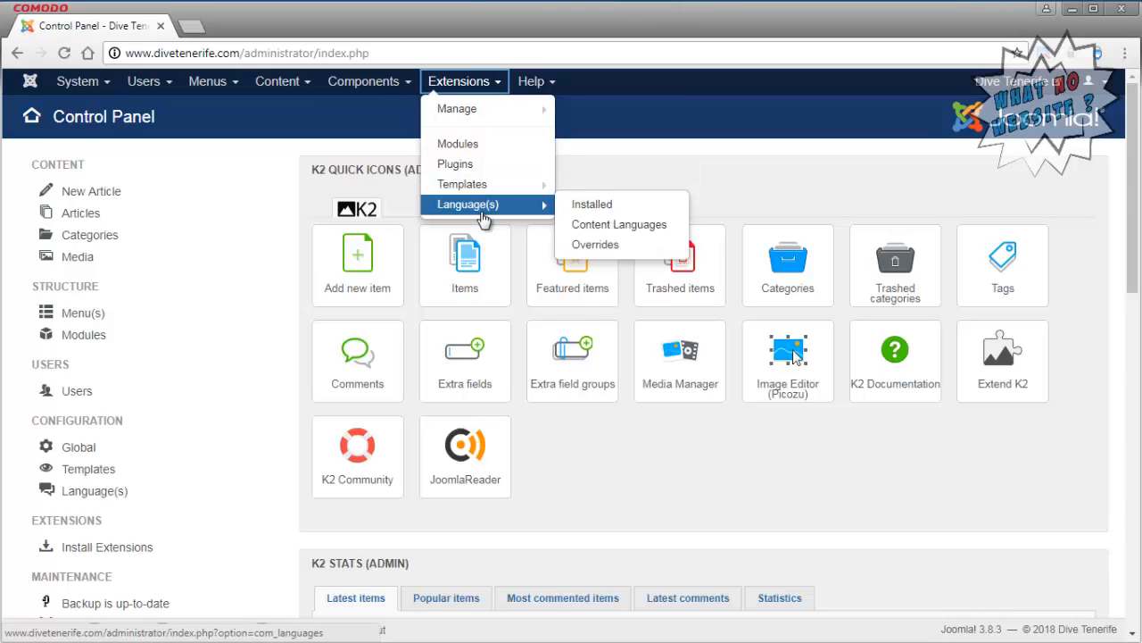
pyautogui.click(482, 217)
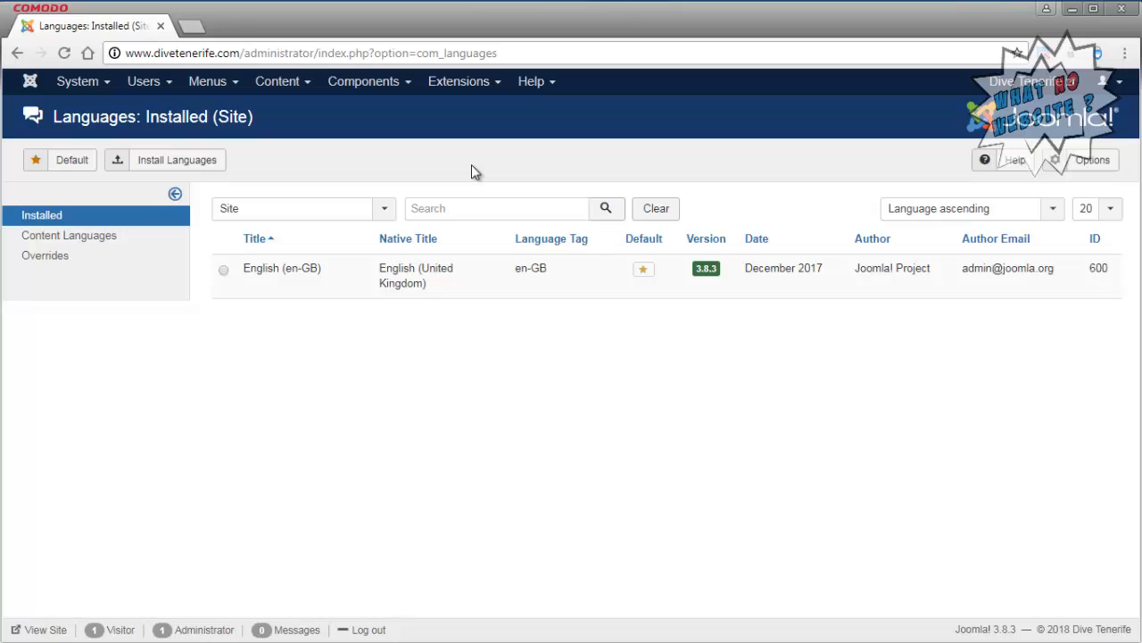
pyautogui.click(204, 160)
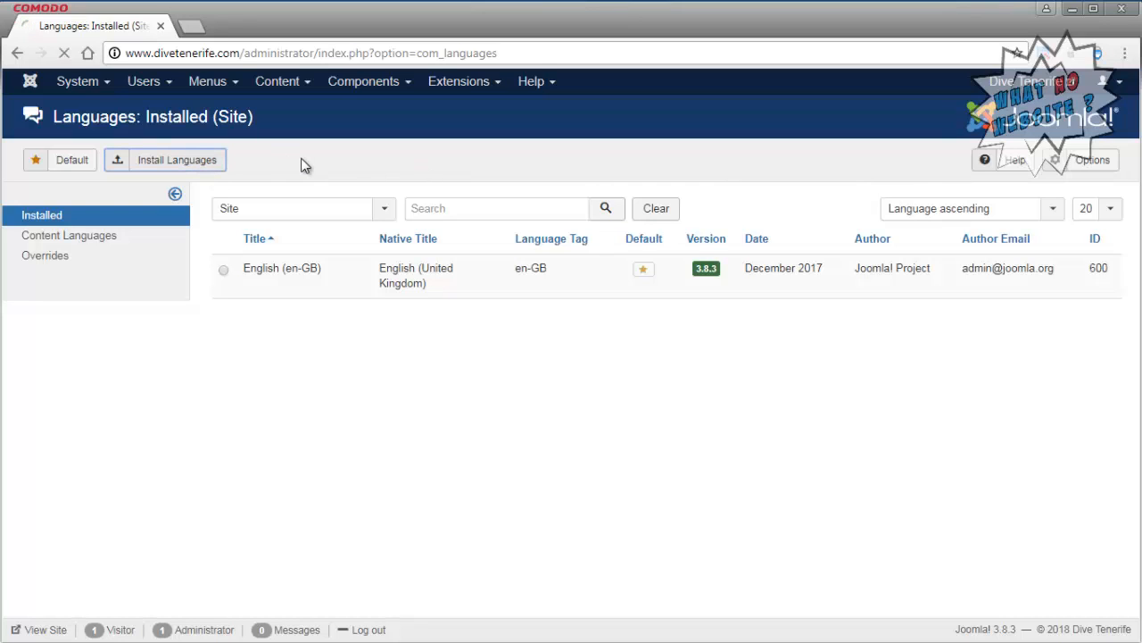
pyautogui.click(325, 211)
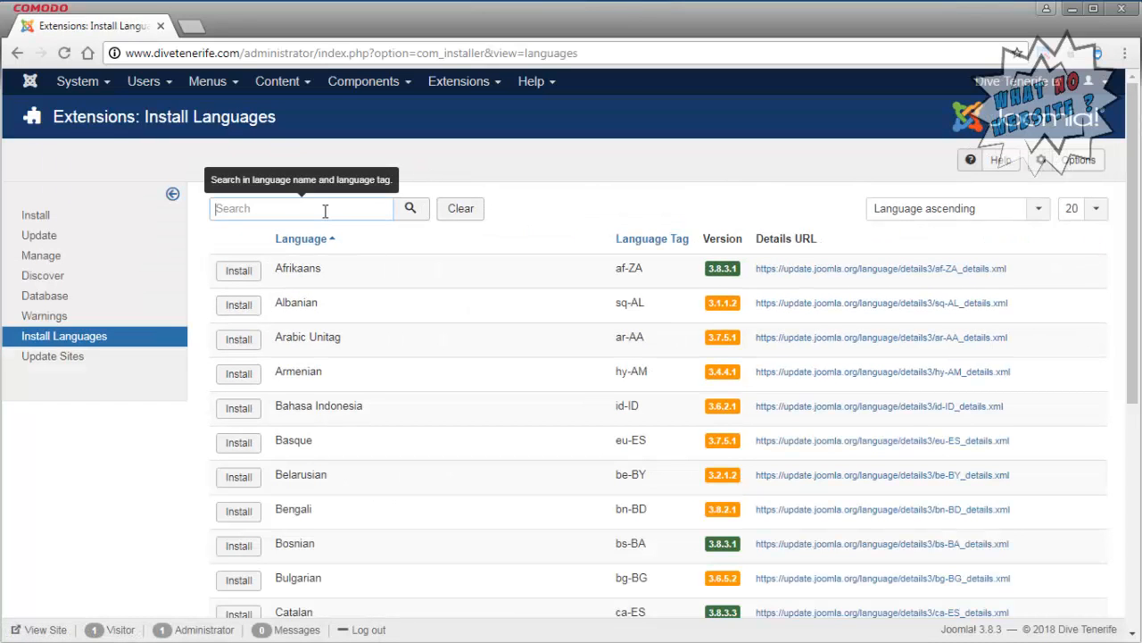
pyautogui.write('span')
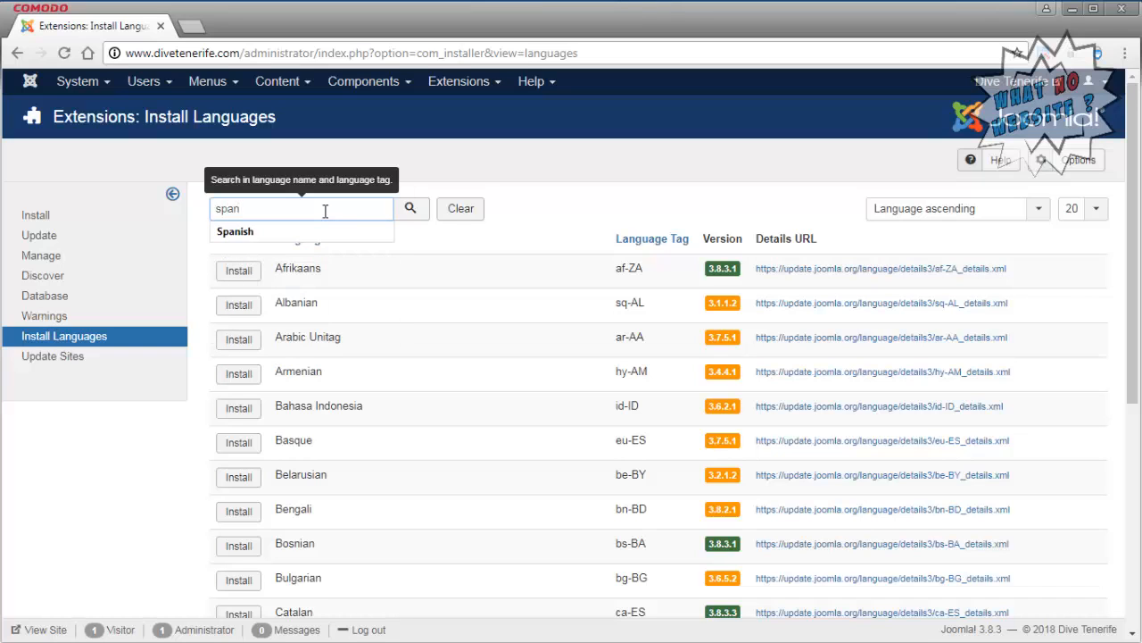
pyautogui.press('Return')
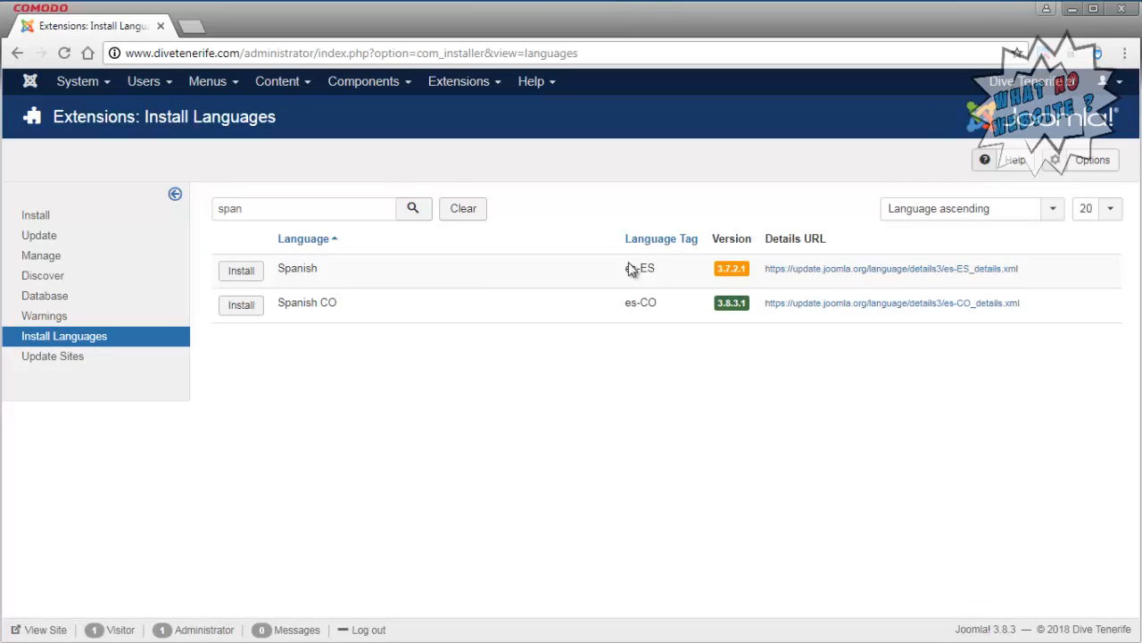
pyautogui.click(238, 270)
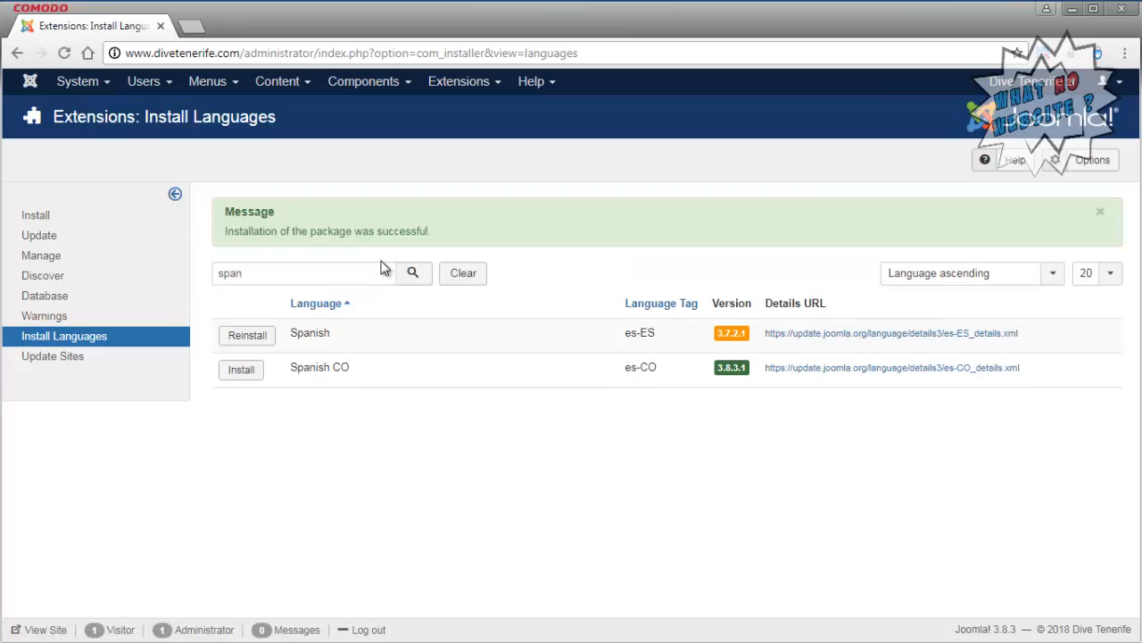
# Publish Spanish (español) among the site's content languages.
pyautogui.click(459, 82)
pyautogui.click(469, 204)
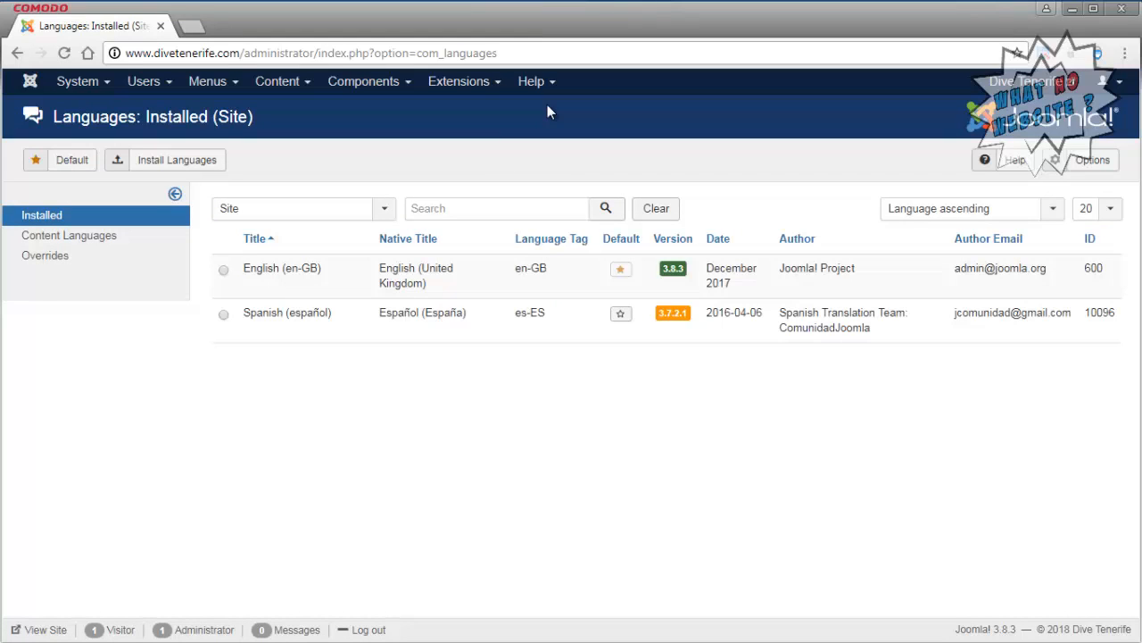
pyautogui.click(94, 243)
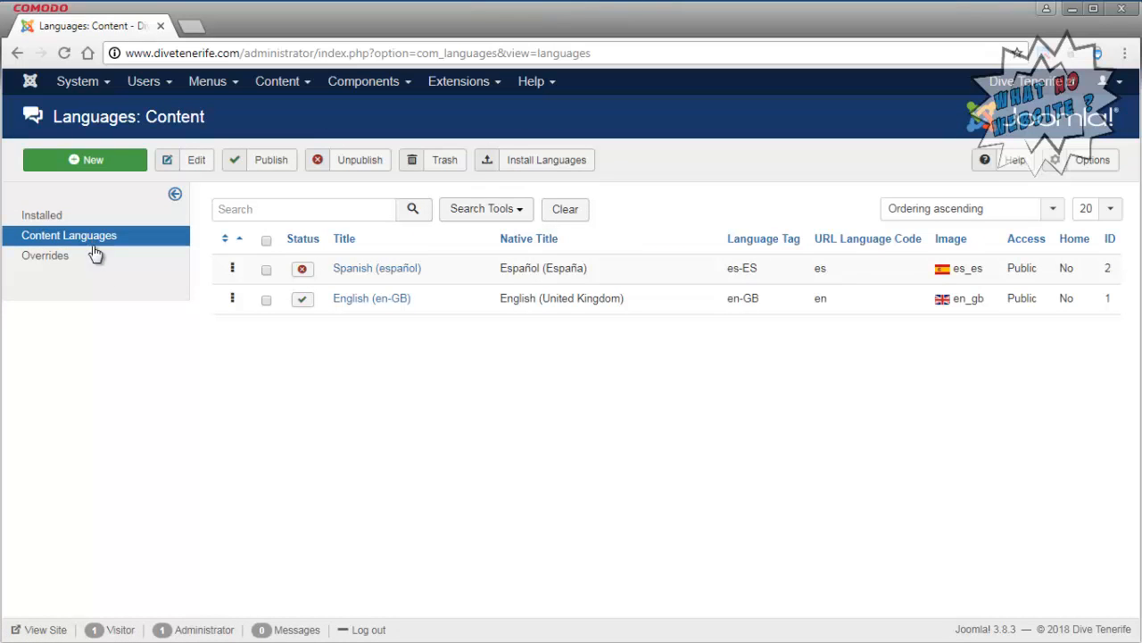
pyautogui.click(303, 270)
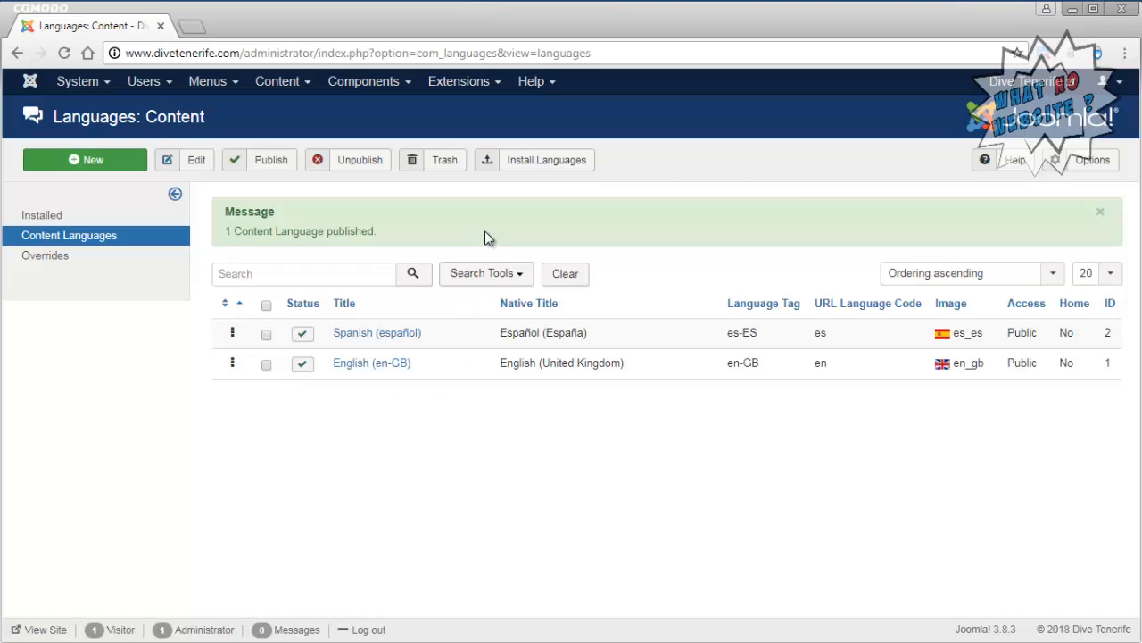
# Filter the plugins by "language" and enable both System - Language Code and System - Language Filter.
pyautogui.click(459, 81)
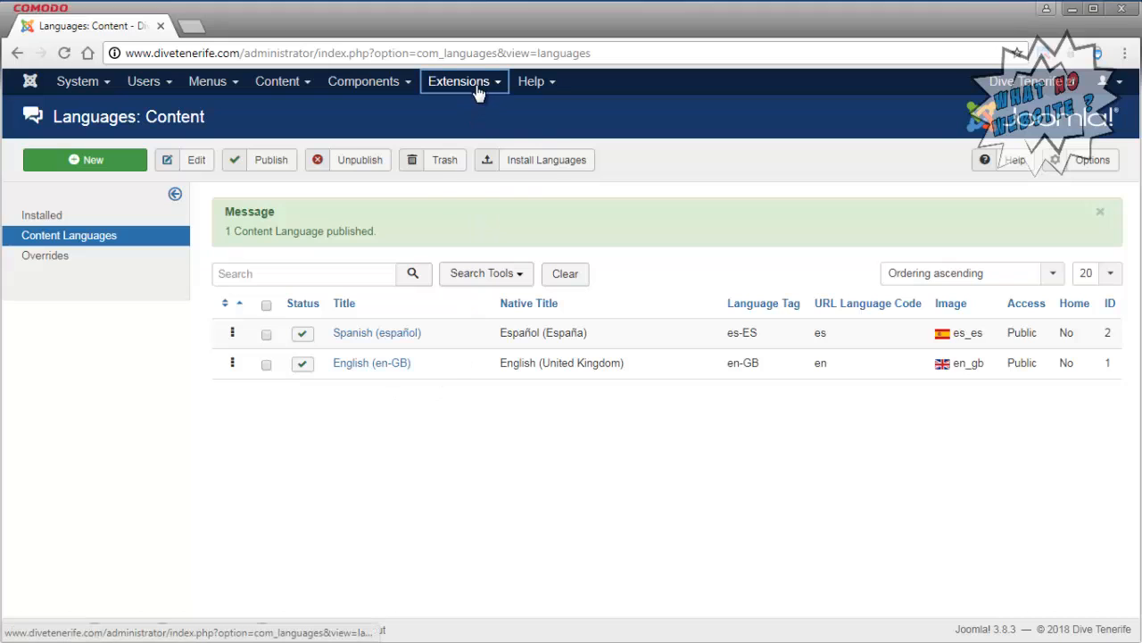
pyautogui.click(475, 165)
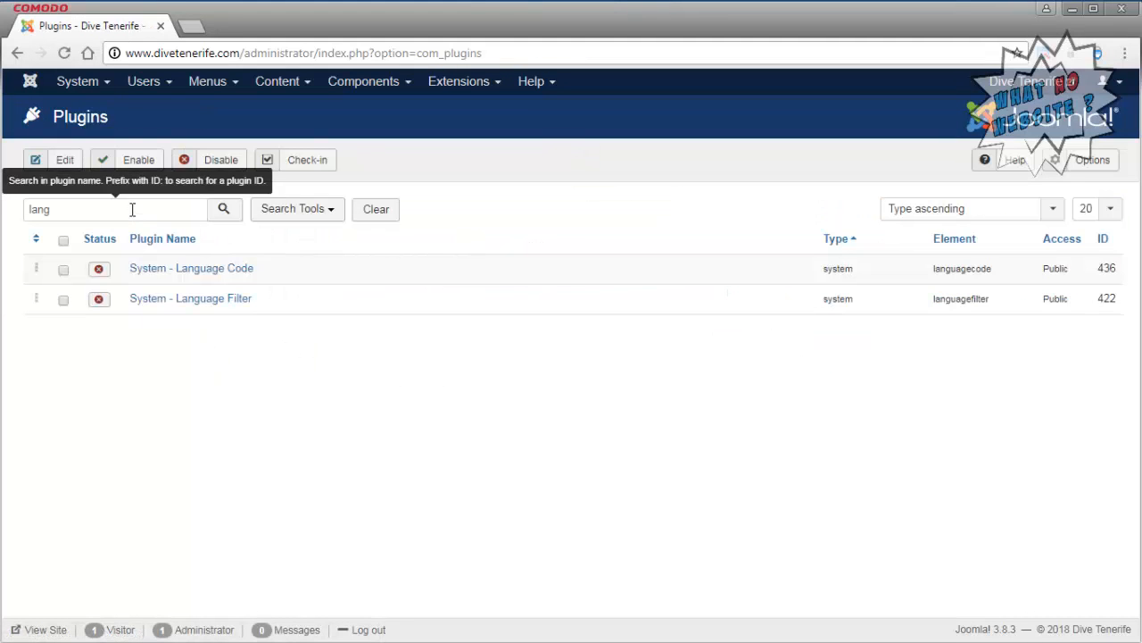
pyautogui.click(132, 209)
pyautogui.doubleClick(132, 209)
pyautogui.click(389, 211)
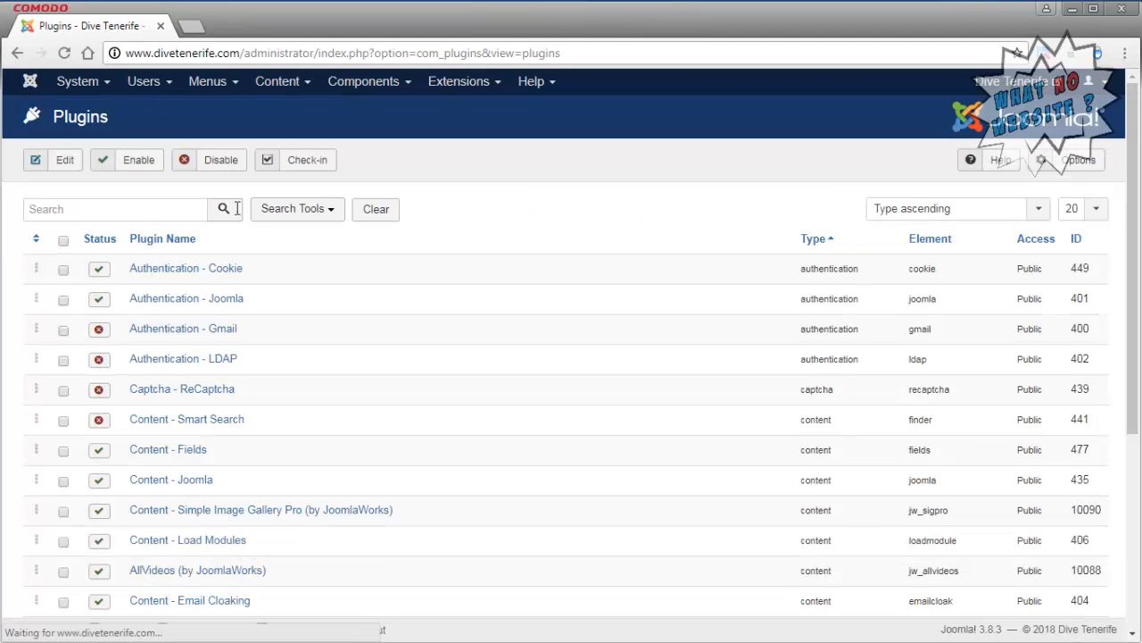
pyautogui.click(150, 209)
pyautogui.write('language')
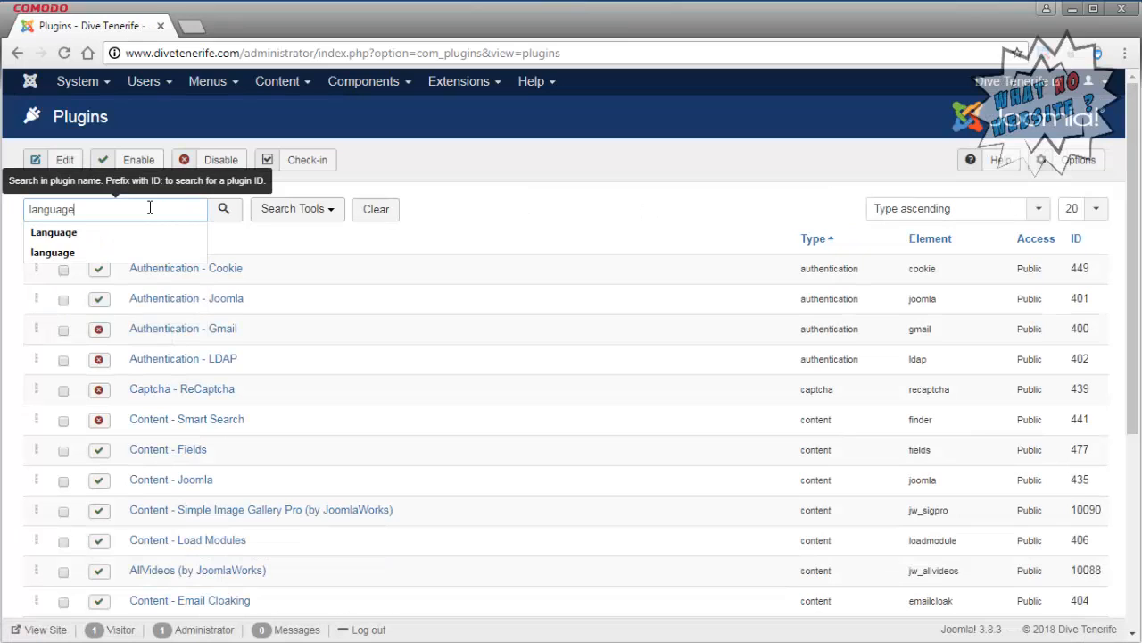
pyautogui.press('Return')
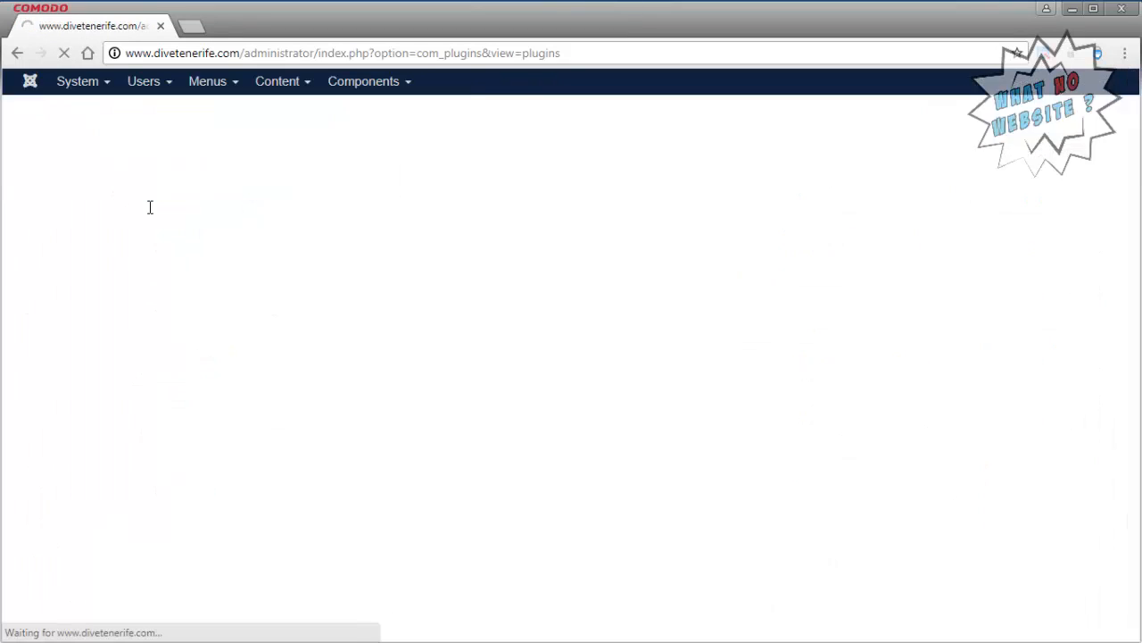
pyautogui.click(64, 241)
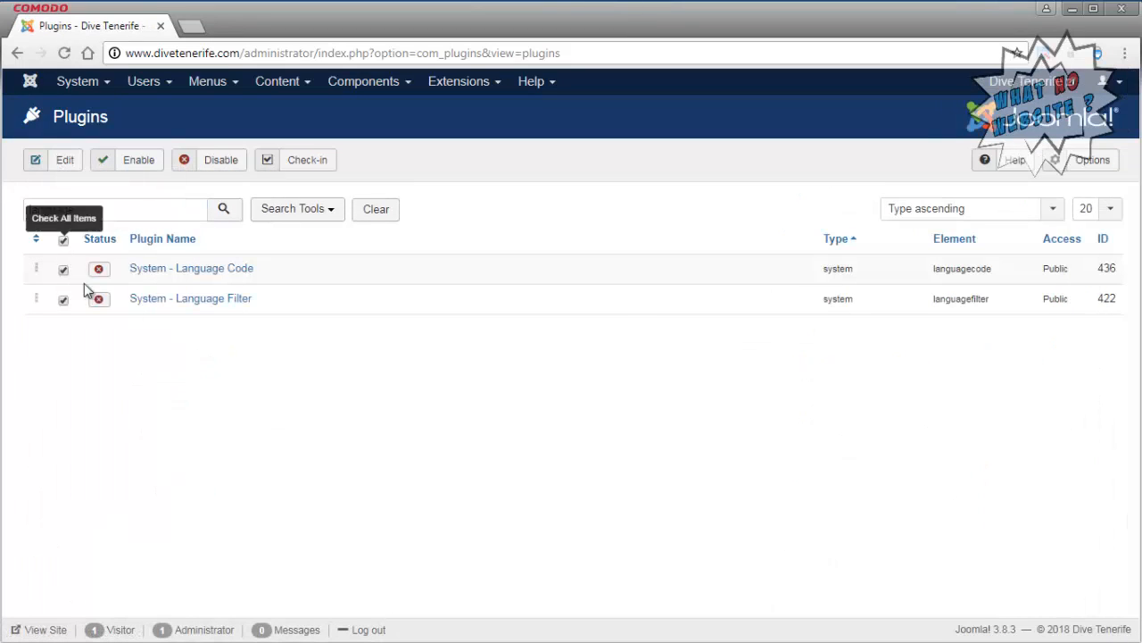
pyautogui.click(143, 166)
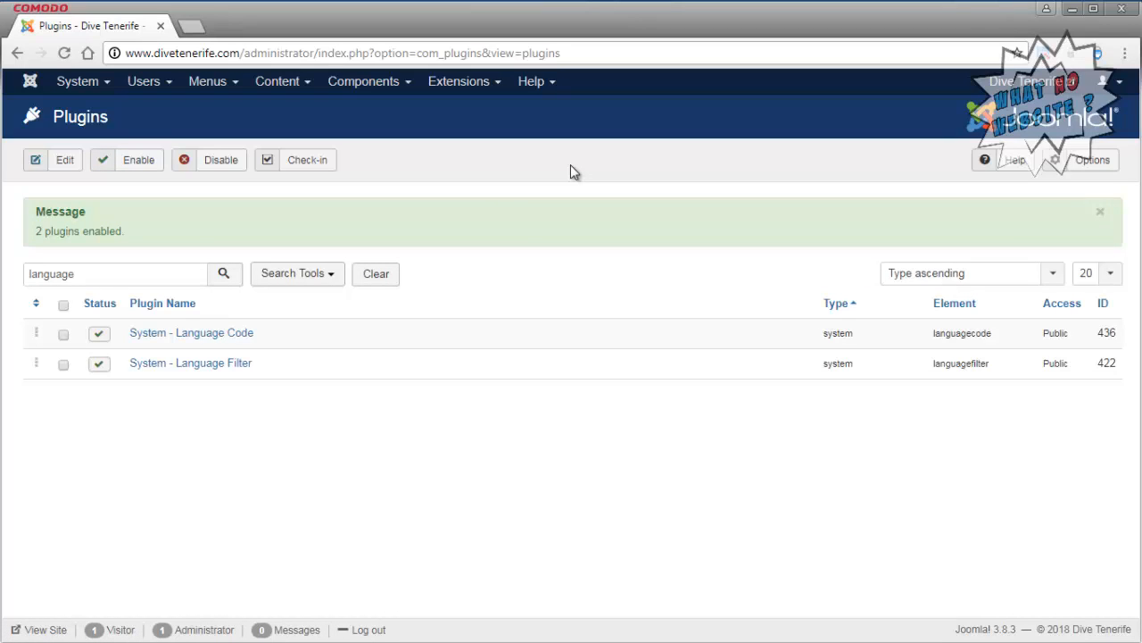
# Start a new site module of type Language Switcher and title it "Language Switcher".
pyautogui.click(475, 89)
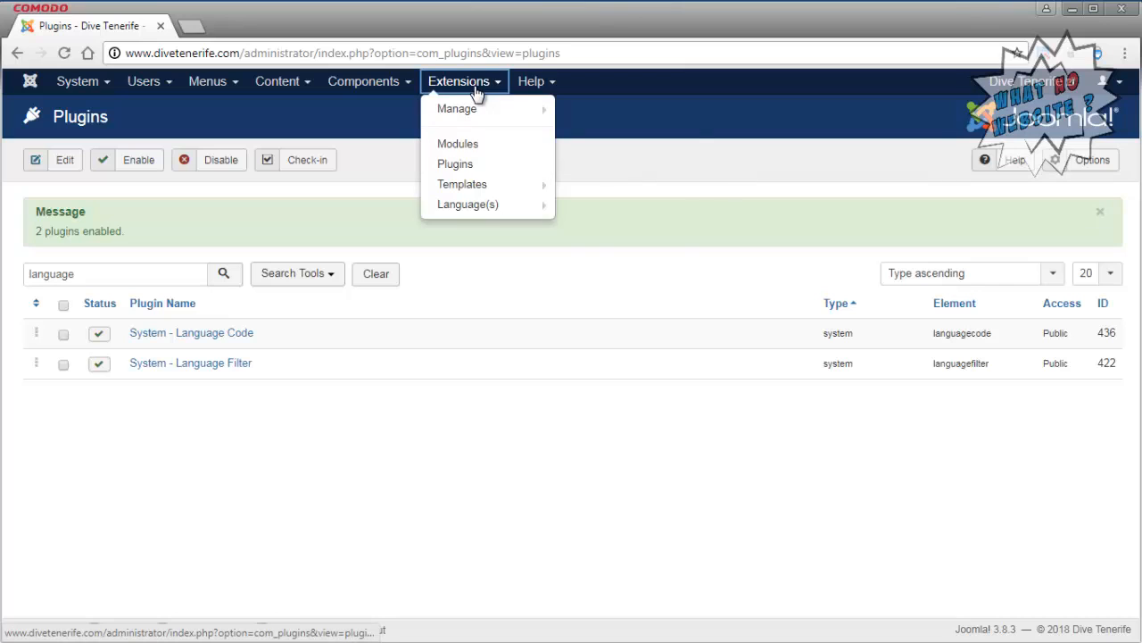
pyautogui.click(471, 146)
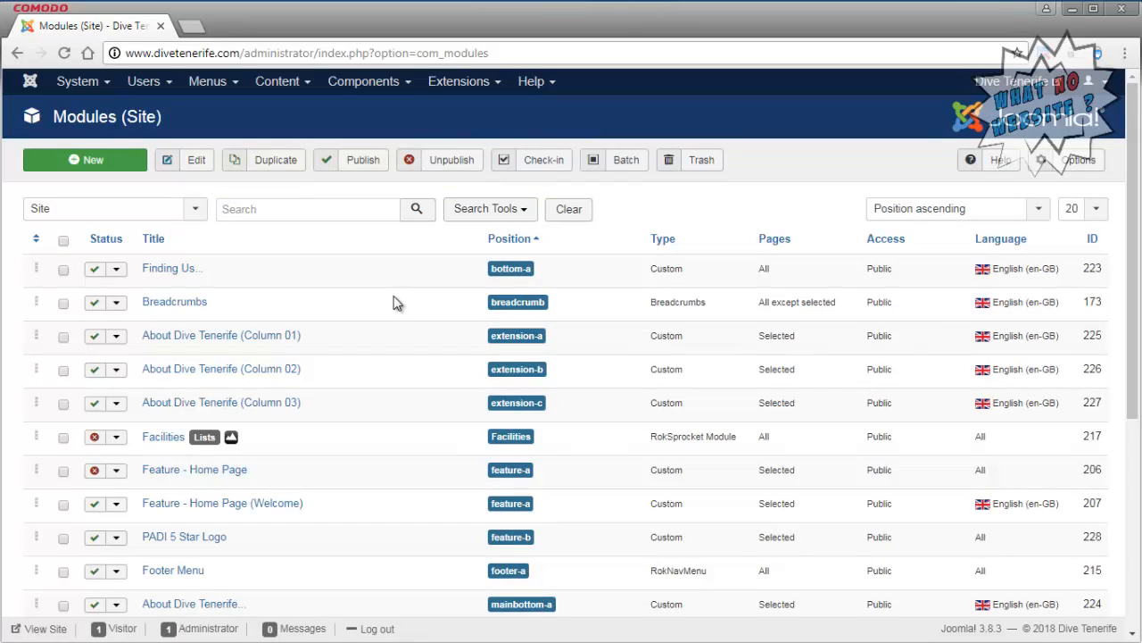
pyautogui.click(117, 162)
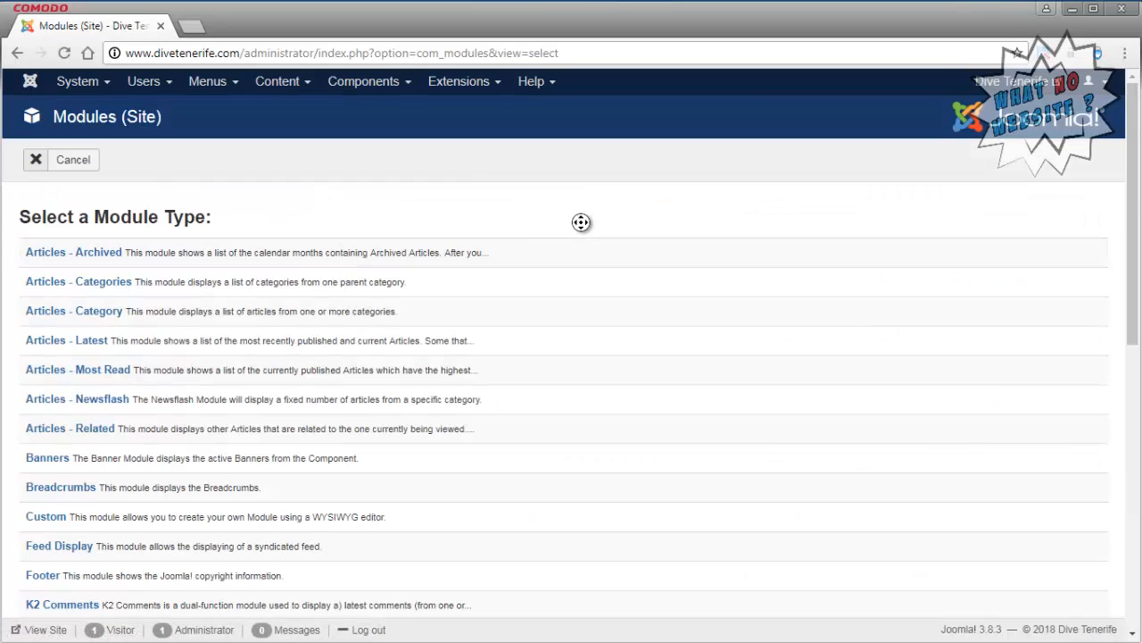
pyautogui.scroll(-5, 581, 222)
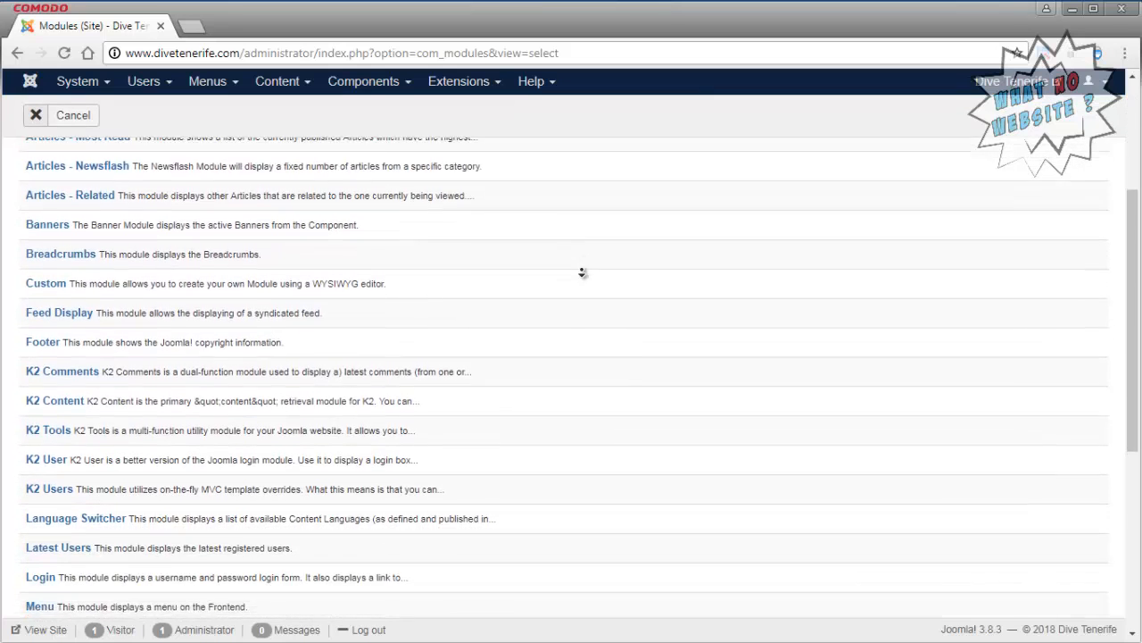
pyautogui.scroll(-4, 581, 273)
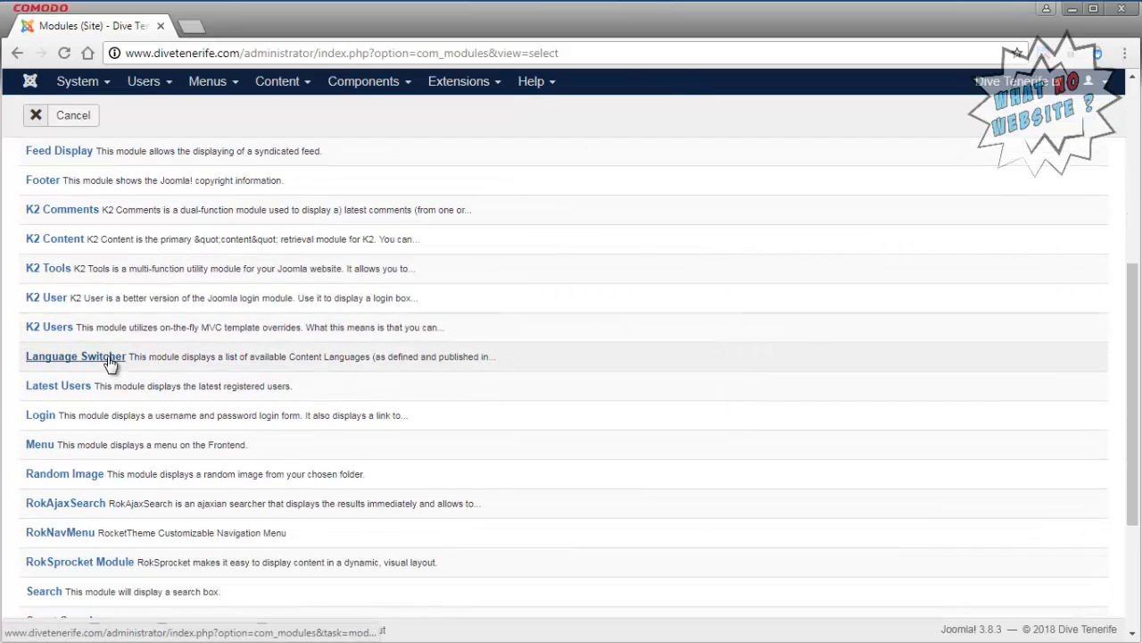
pyautogui.click(109, 359)
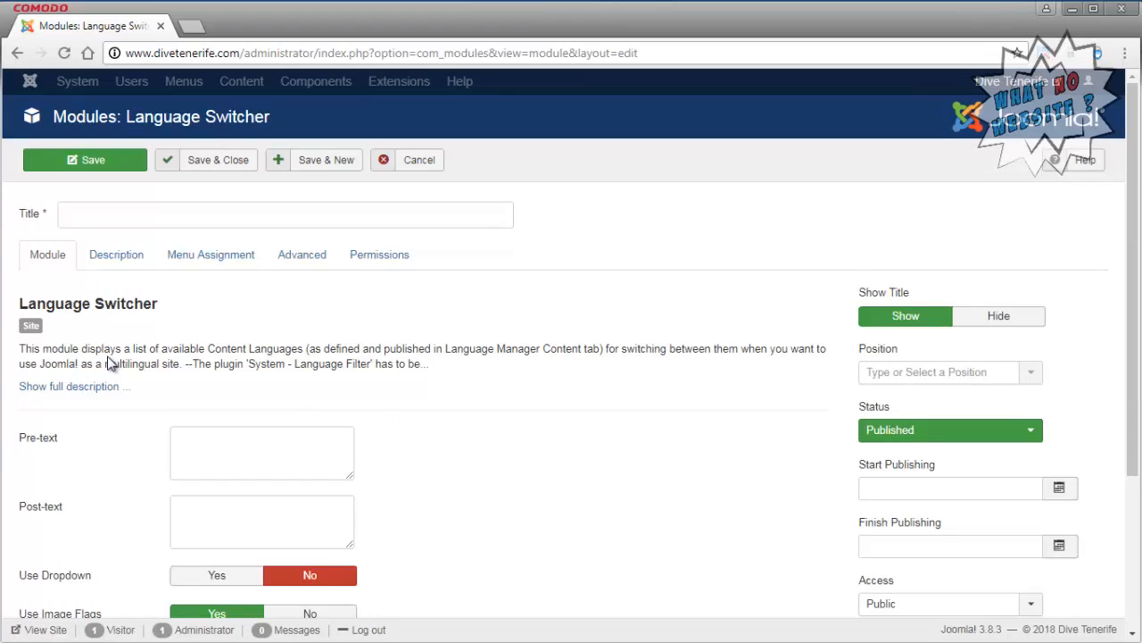
pyautogui.click(151, 220)
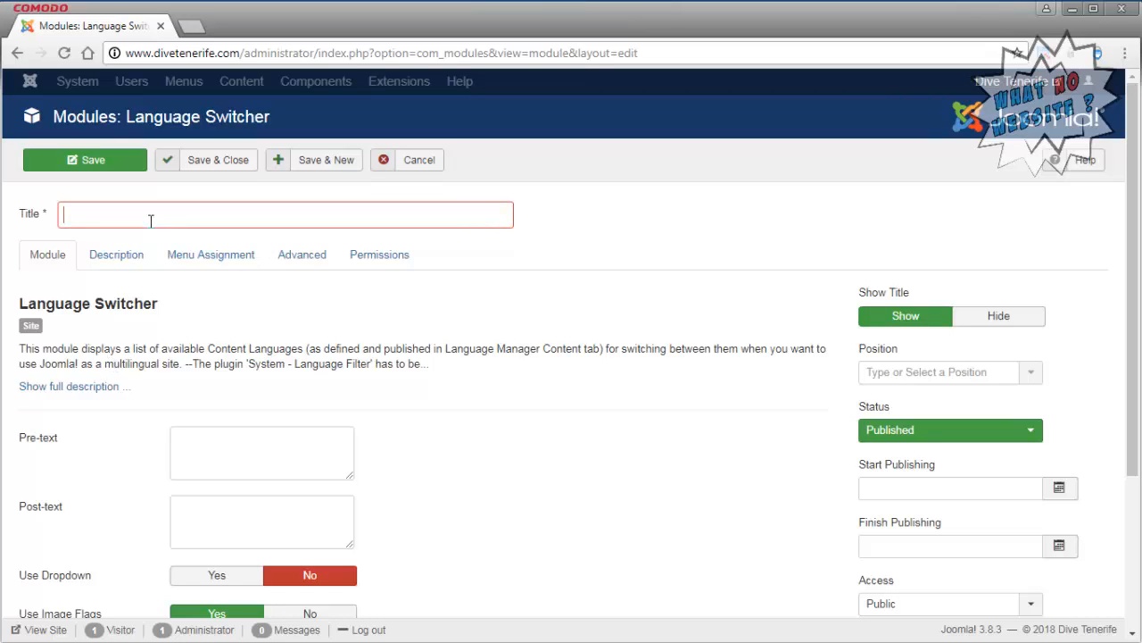
pyautogui.write('Lang')
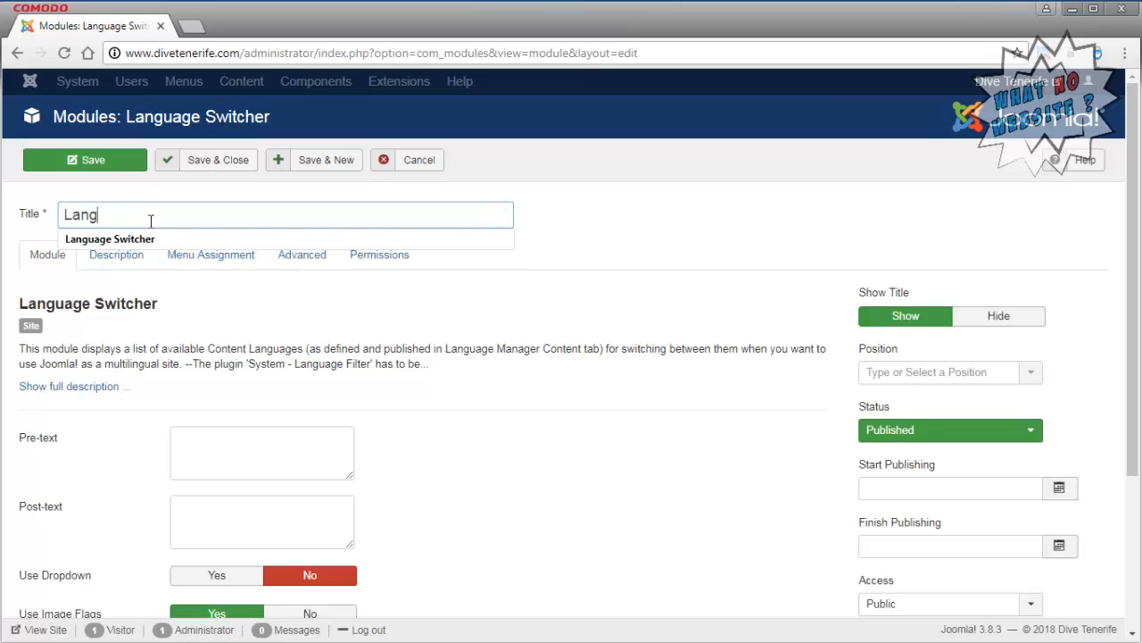
pyautogui.write('uage Switcher')
pyautogui.click(153, 239)
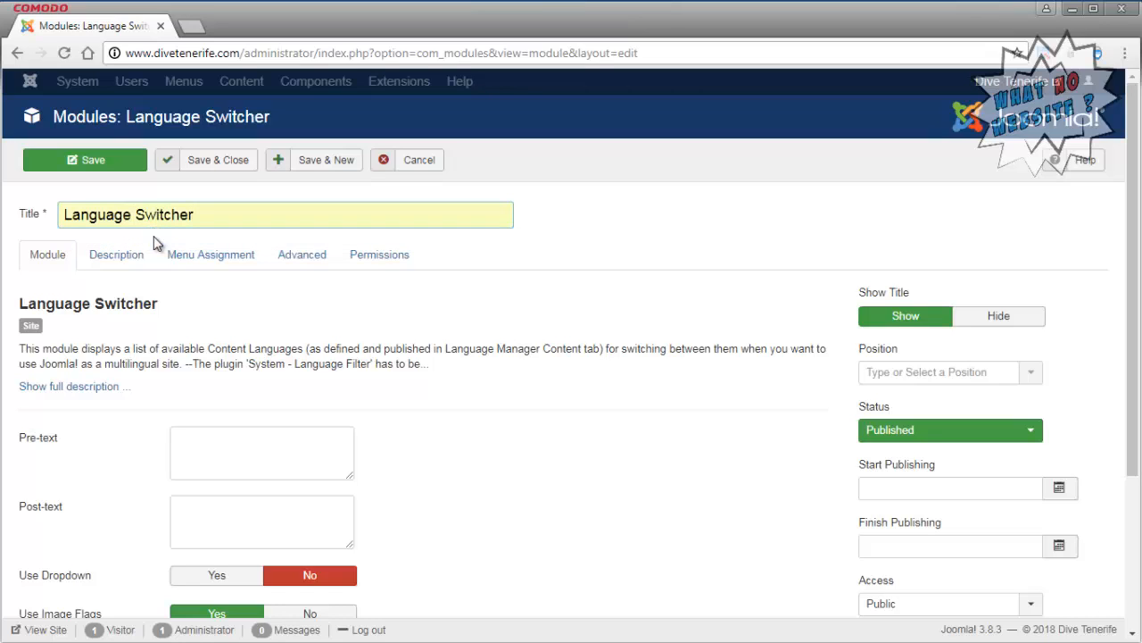
# Review the module's menu assignment and display options, trying Use Dropdown set to Yes and returning it to No.
pyautogui.click(210, 257)
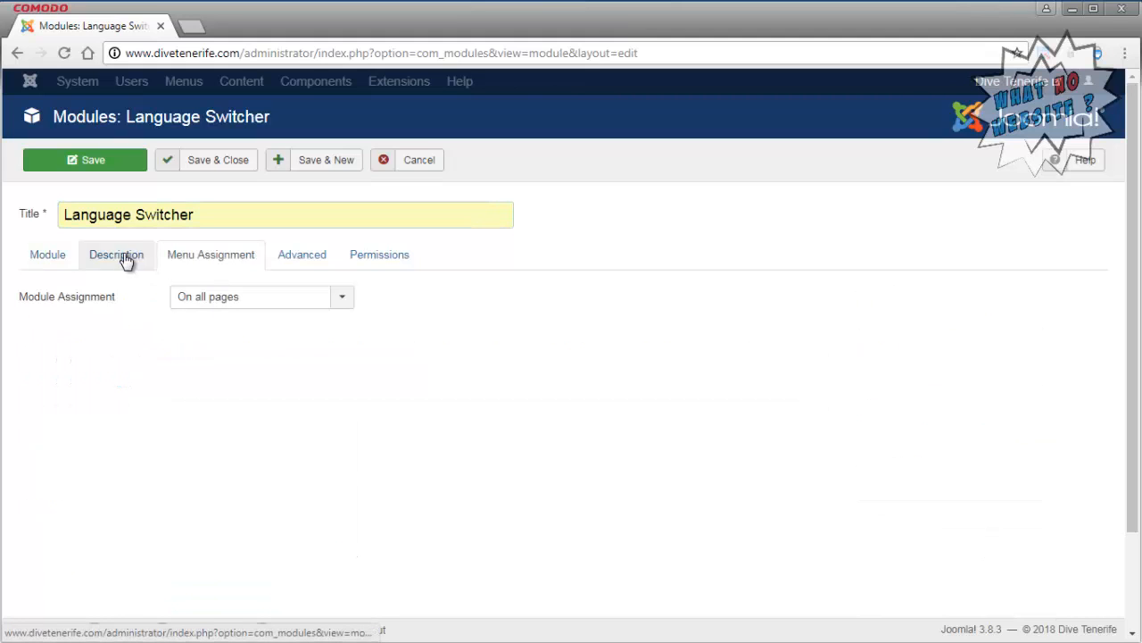
pyautogui.click(25, 252)
pyautogui.scroll(-3, 712, 369)
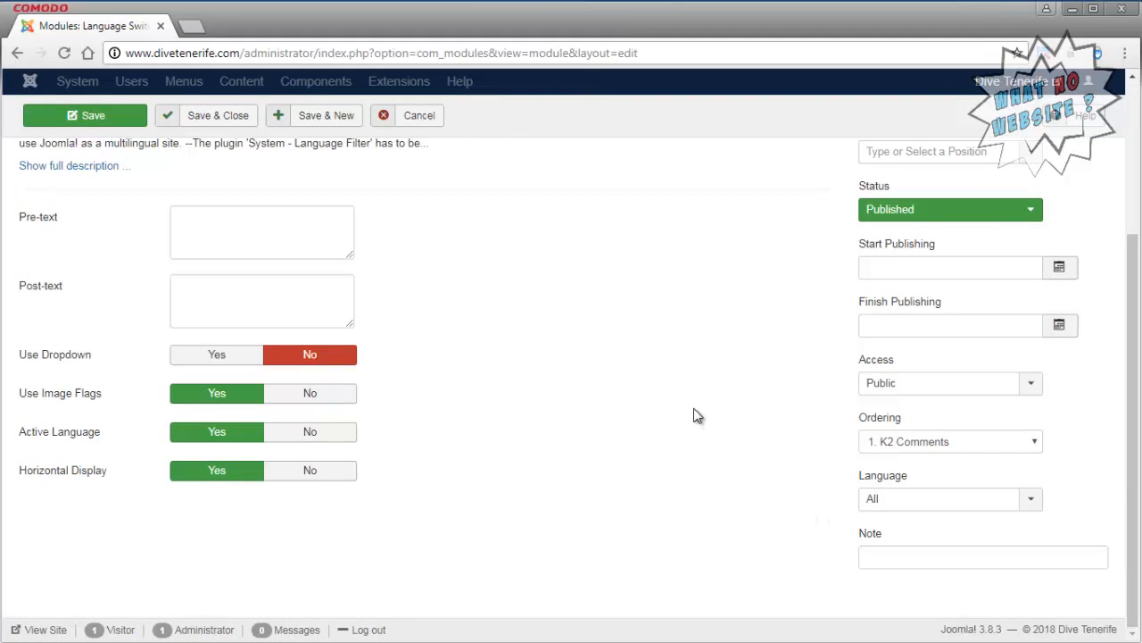
pyautogui.scroll(3, 699, 419)
pyautogui.scroll(-2, 697, 416)
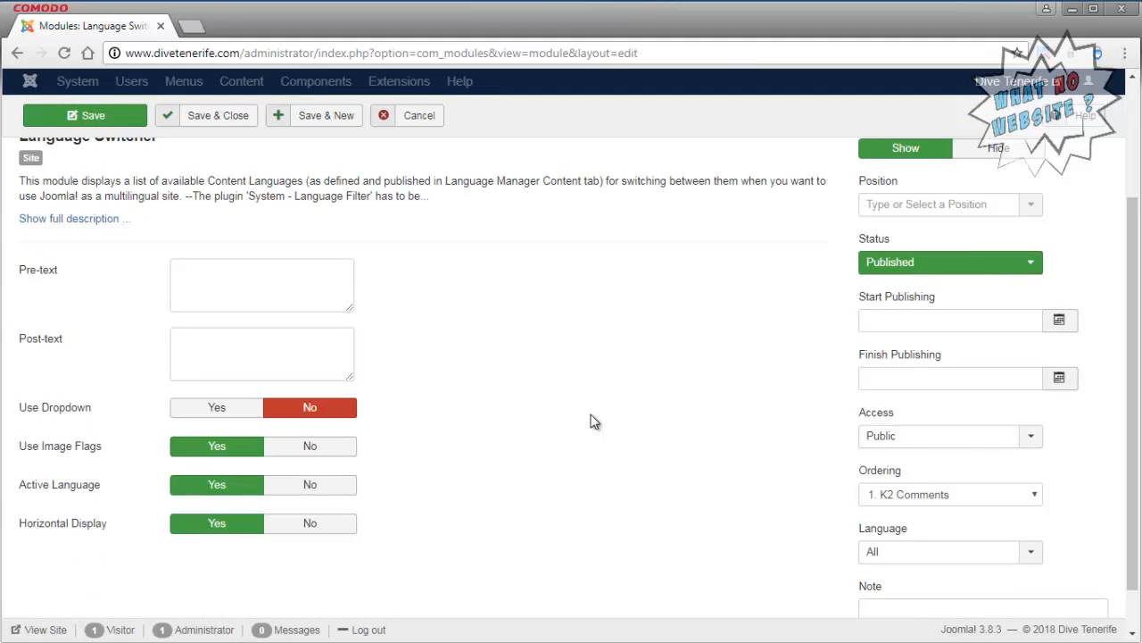
pyautogui.click(236, 415)
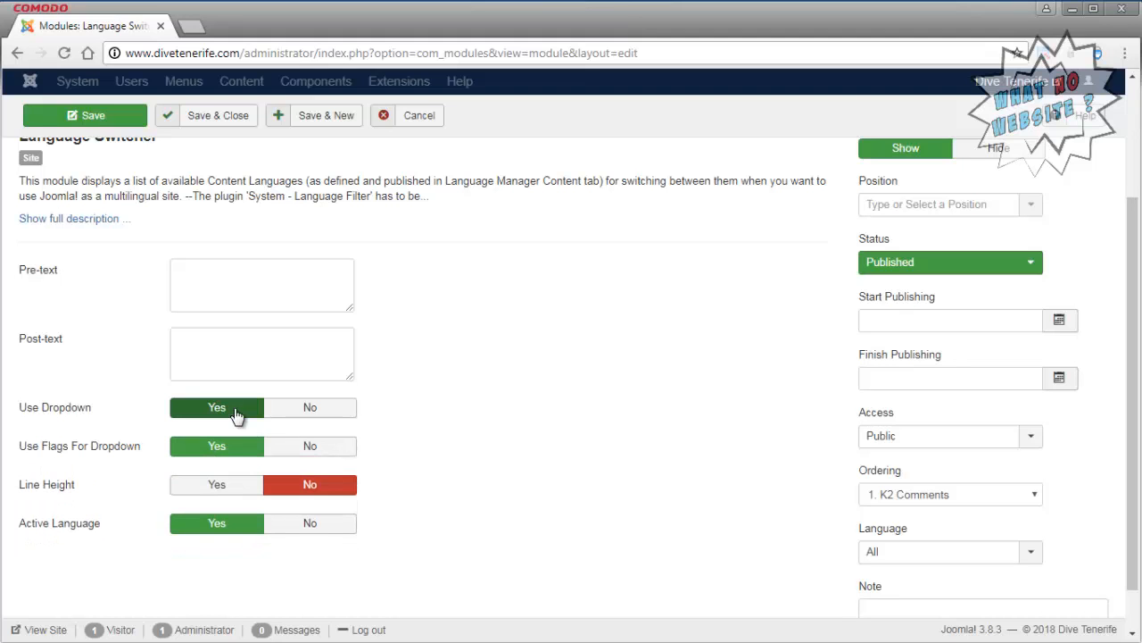
pyautogui.click(302, 413)
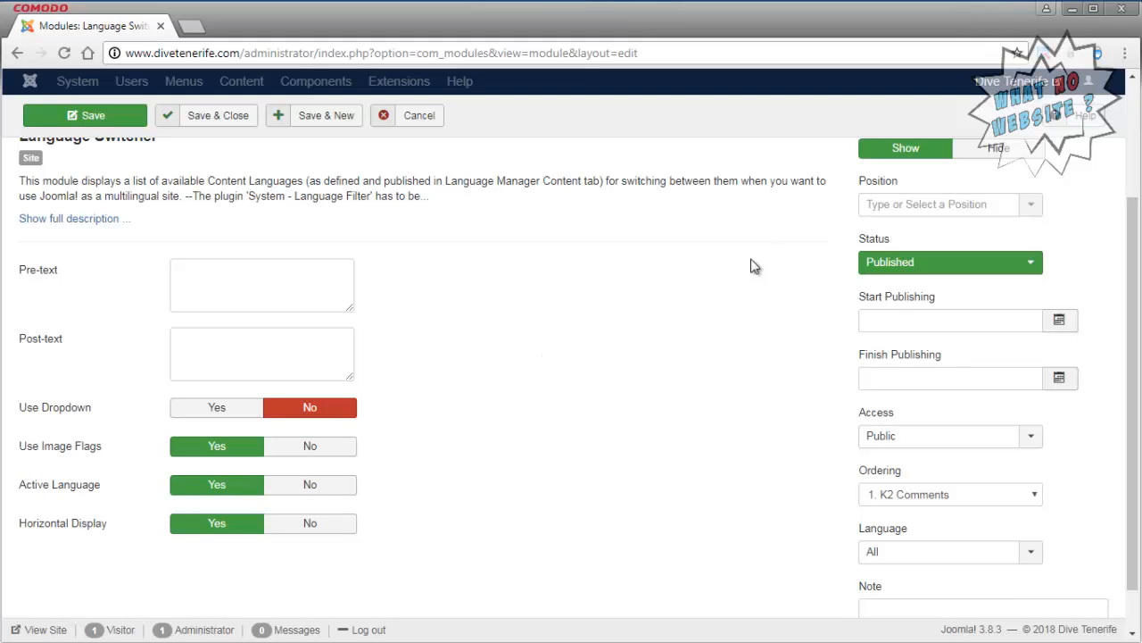
# Set the Language Switcher module's position to Header C [header-c] under Rt_chimera.
pyautogui.scroll(3, 618, 355)
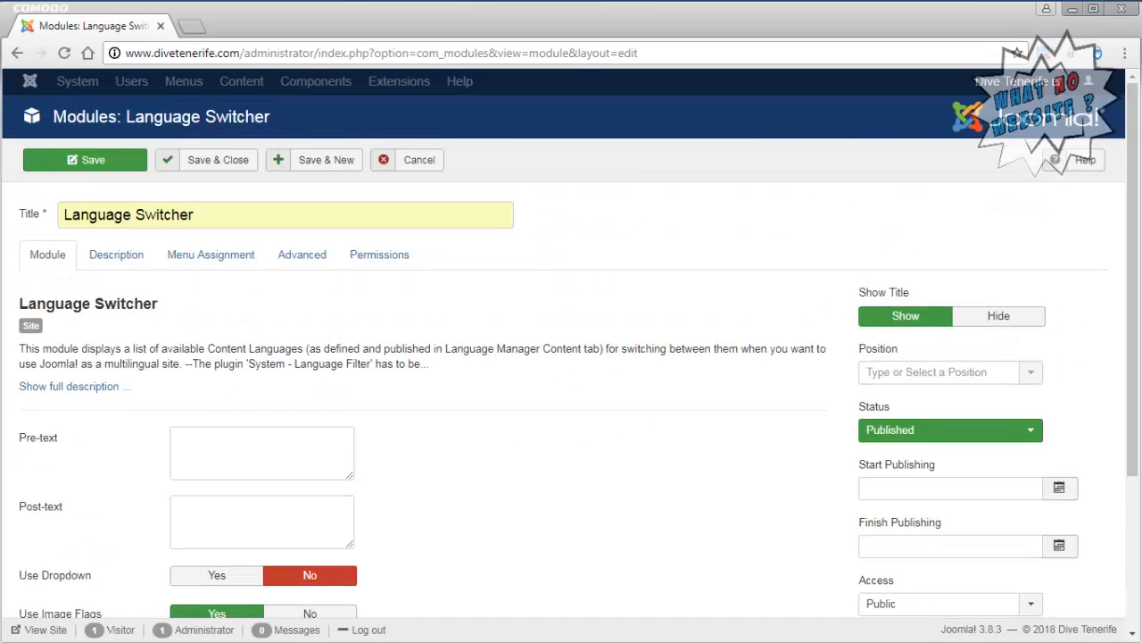
pyautogui.click(953, 375)
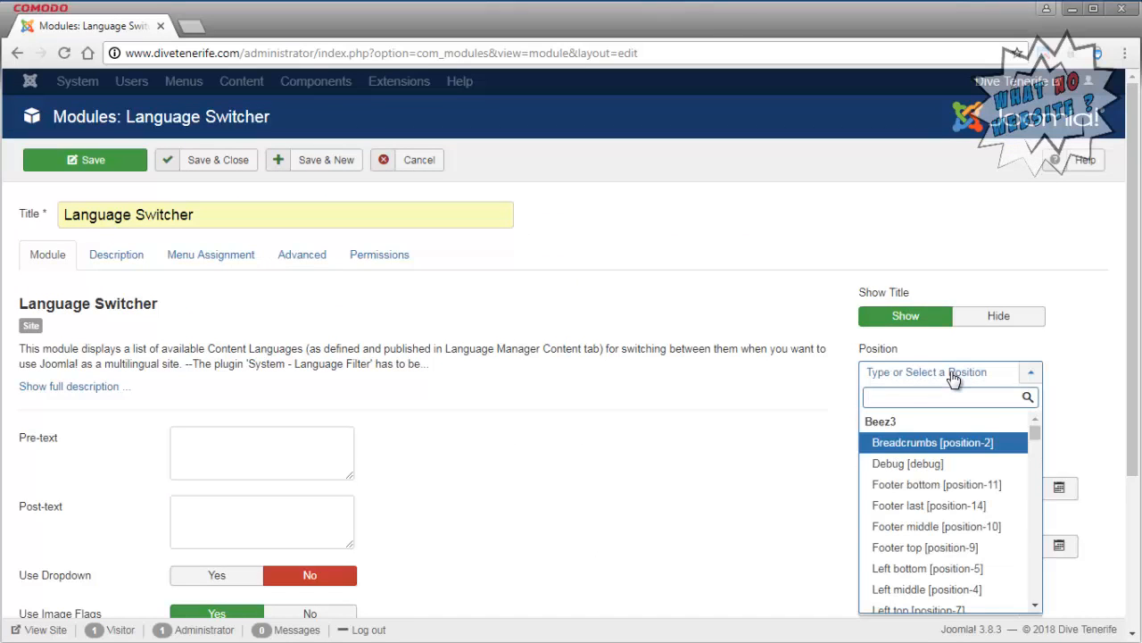
pyautogui.write('header')
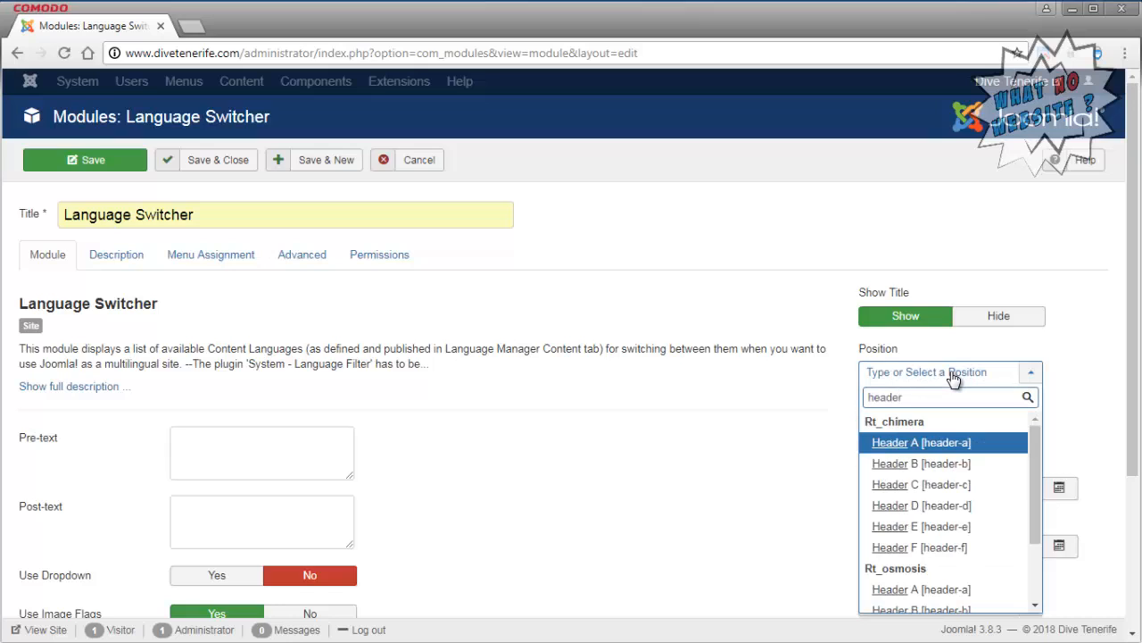
pyautogui.click(914, 484)
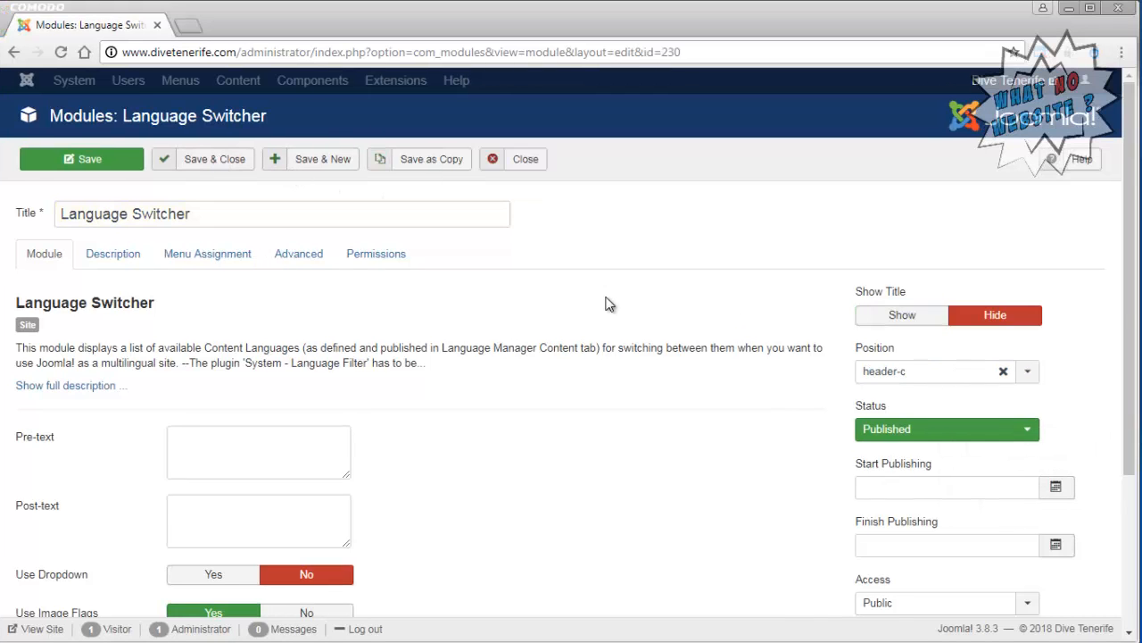
# Save and close the Language Switcher module, then open the Hidden menu's items to review its default home item.
pyautogui.click(228, 158)
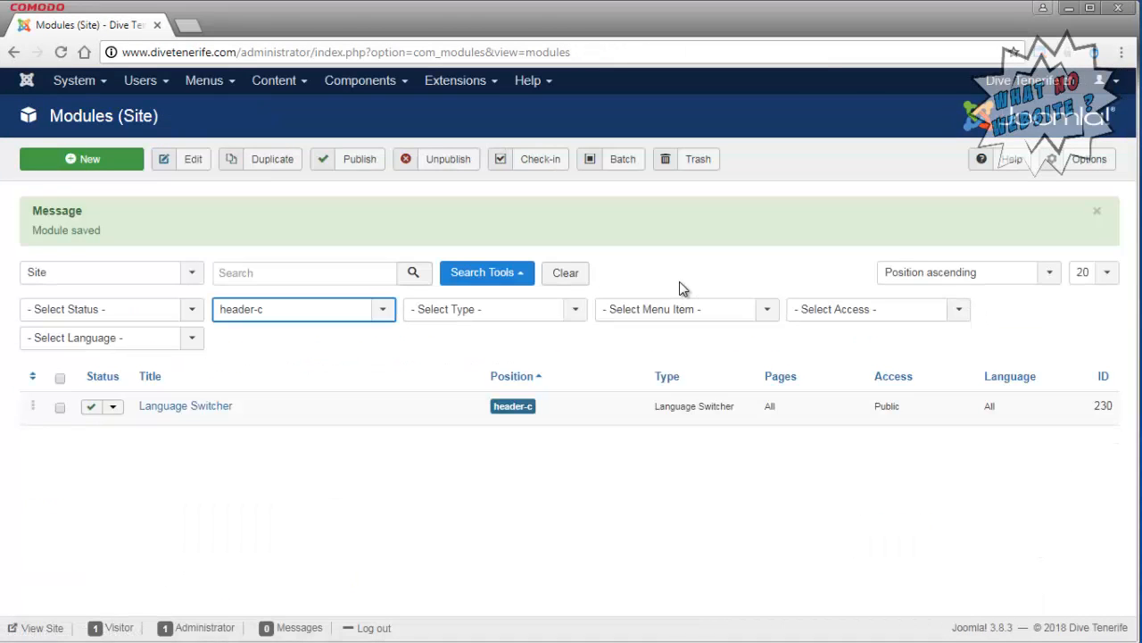
pyautogui.click(222, 82)
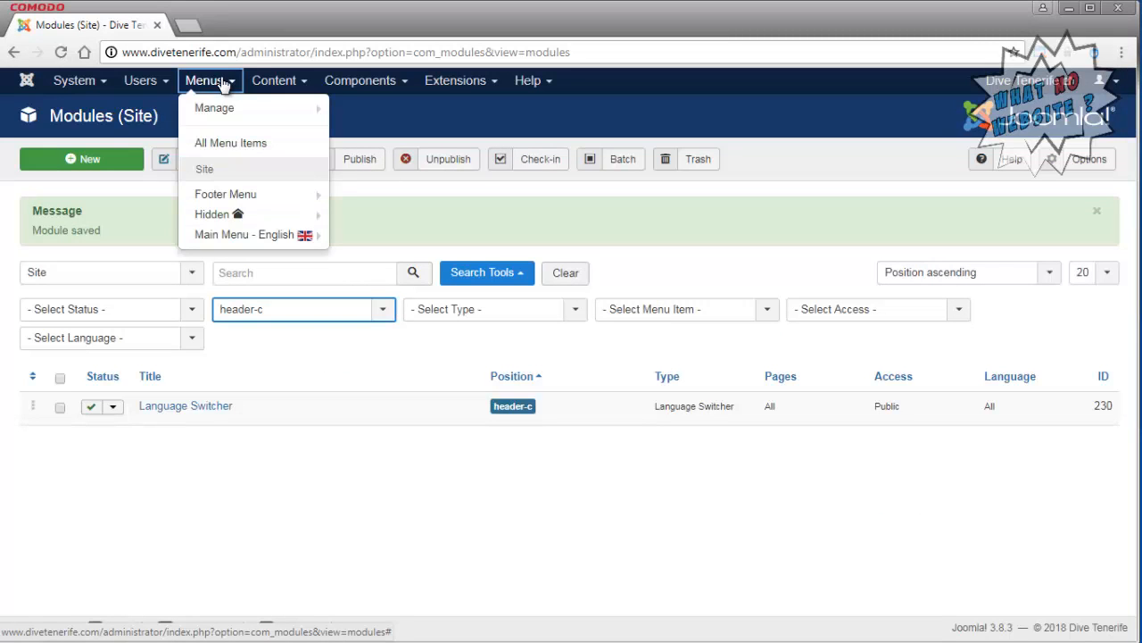
pyautogui.moveTo(225, 109)
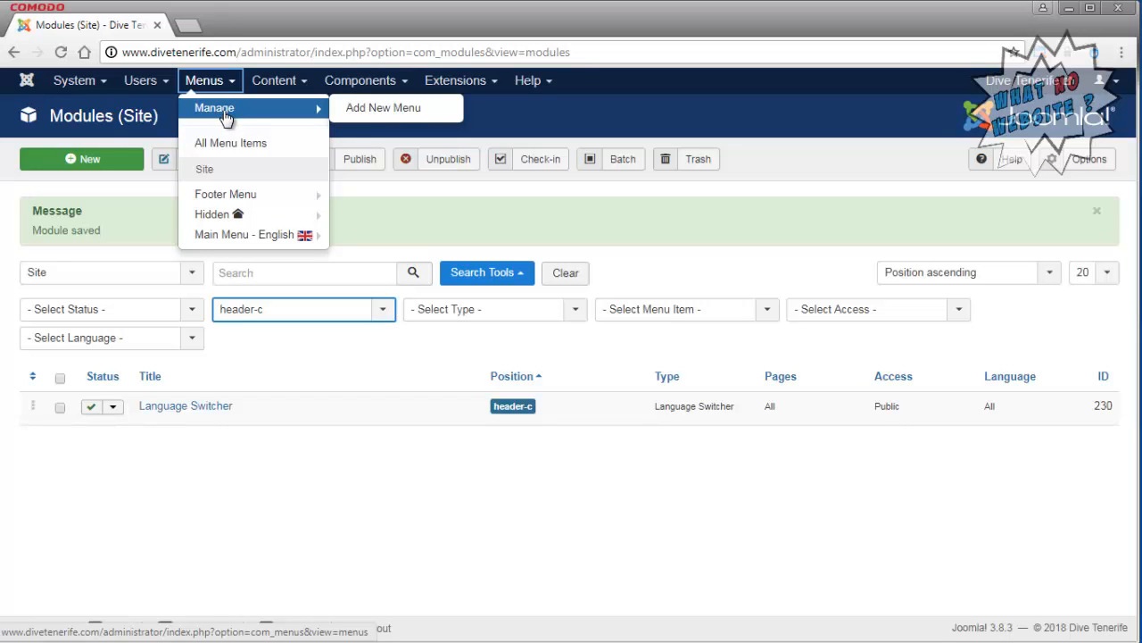
pyautogui.click(223, 108)
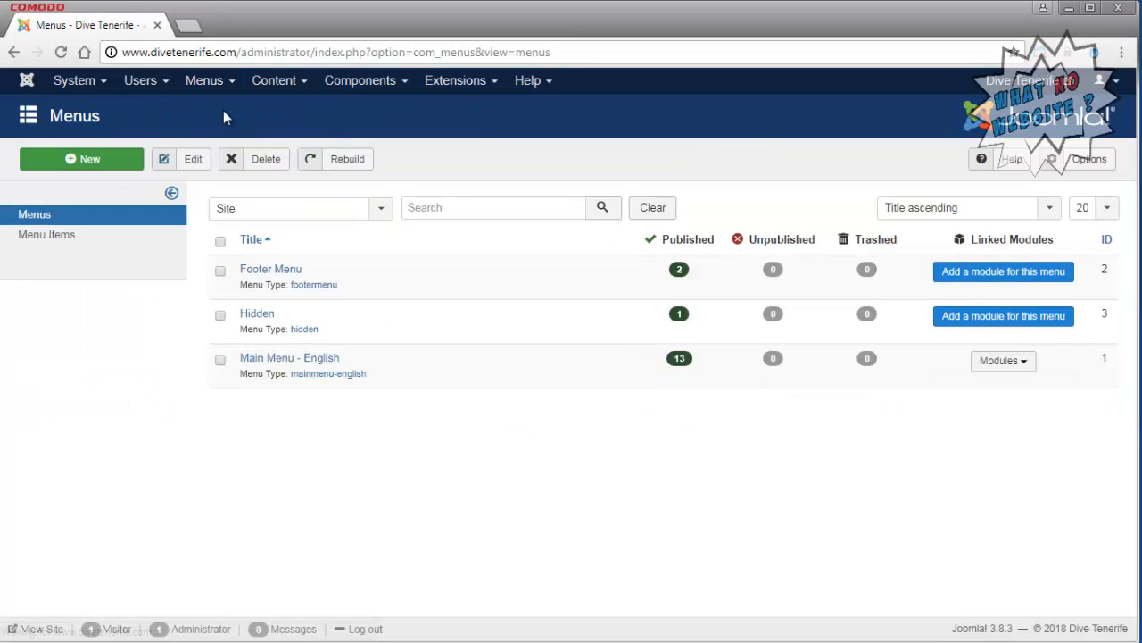
pyautogui.click(259, 314)
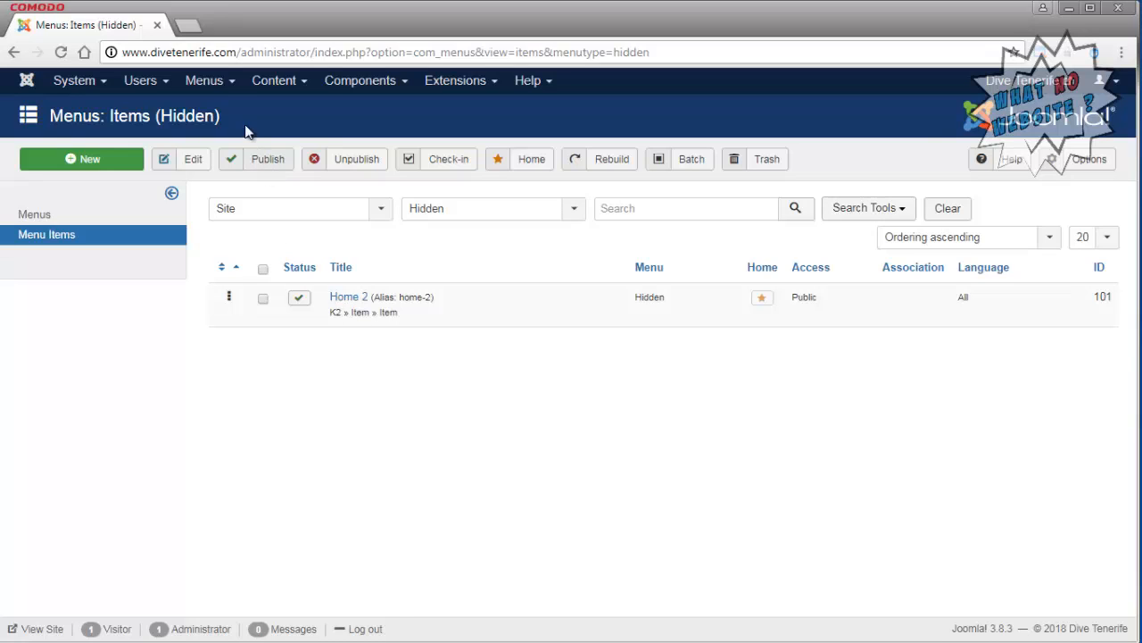
# Batch process all items of the Main Menu - English menu to set their language to English (en-GB).
pyautogui.click(211, 82)
pyautogui.click(223, 107)
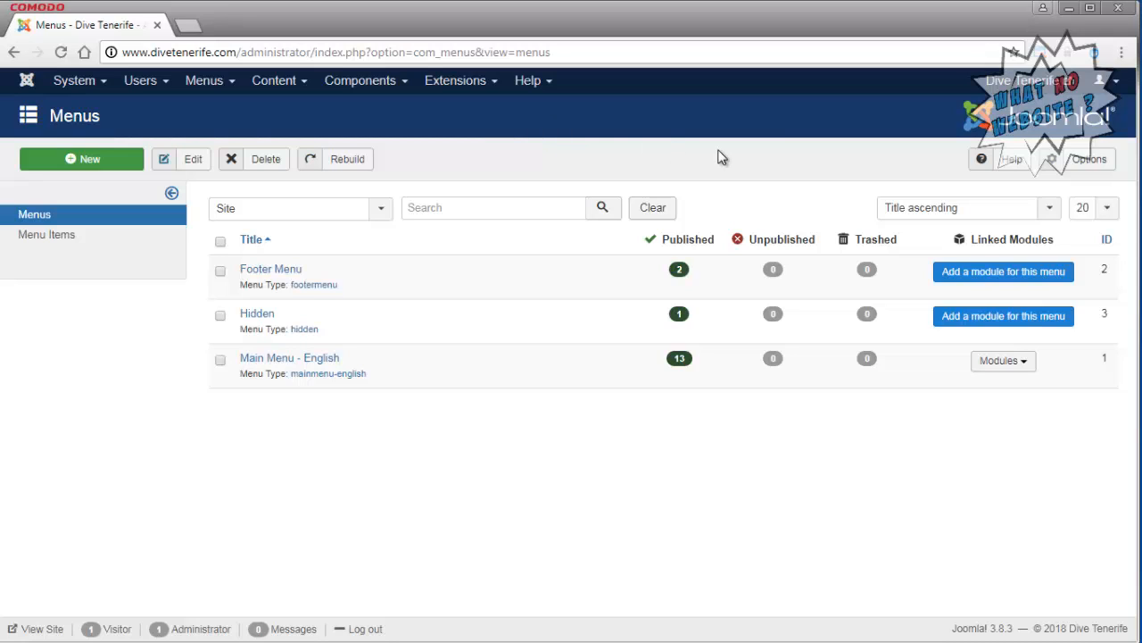
pyautogui.click(319, 360)
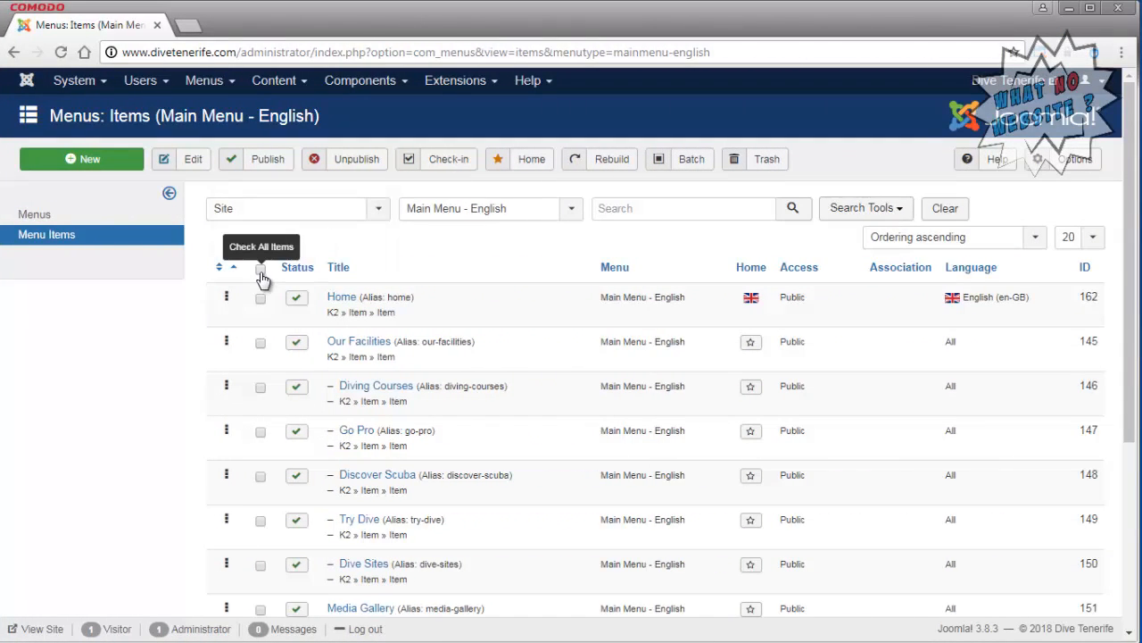
pyautogui.click(260, 271)
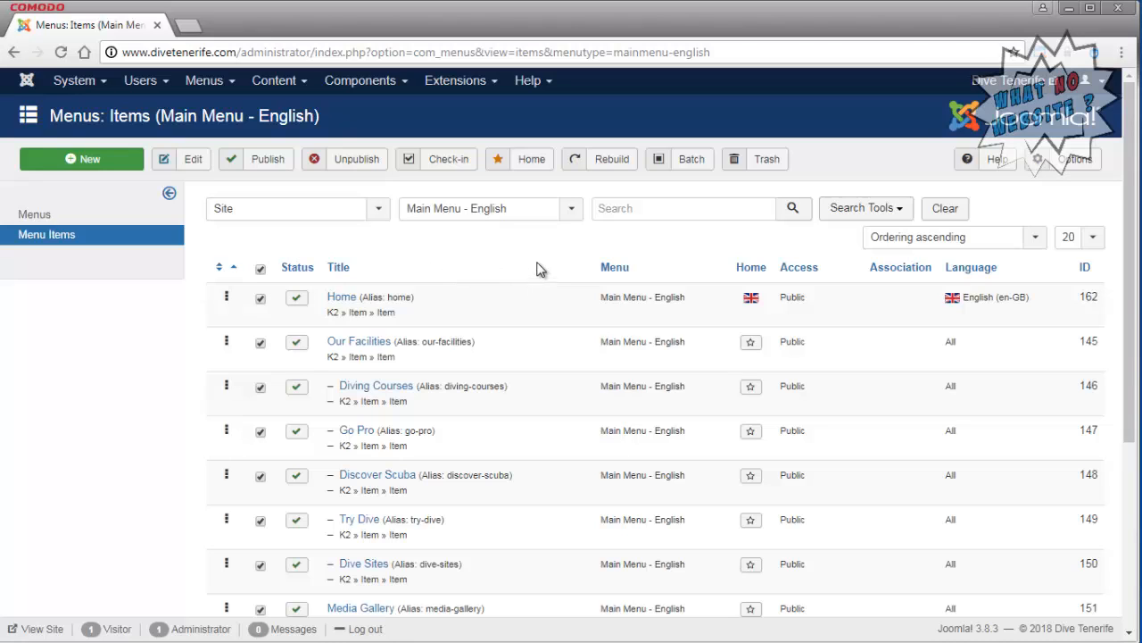
pyautogui.click(677, 169)
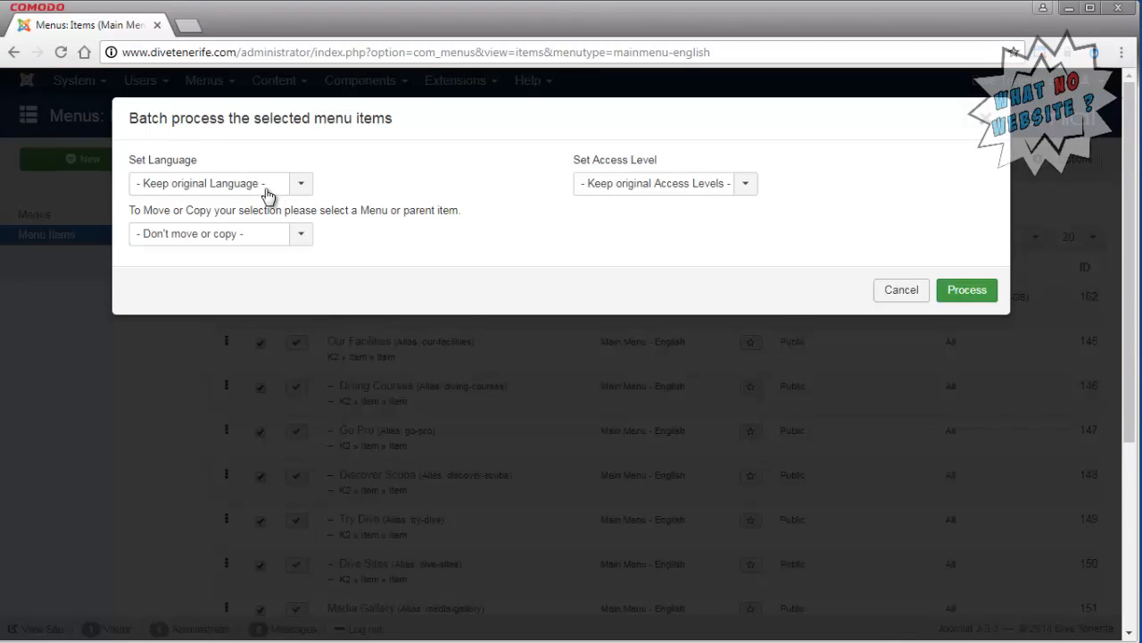
pyautogui.click(268, 194)
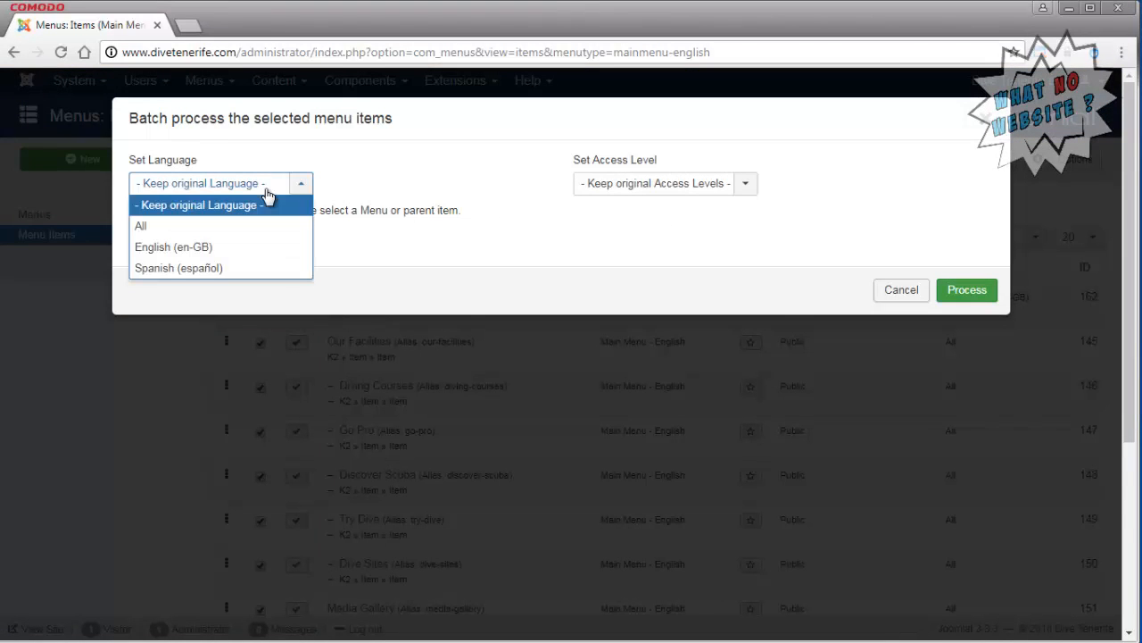
pyautogui.click(218, 247)
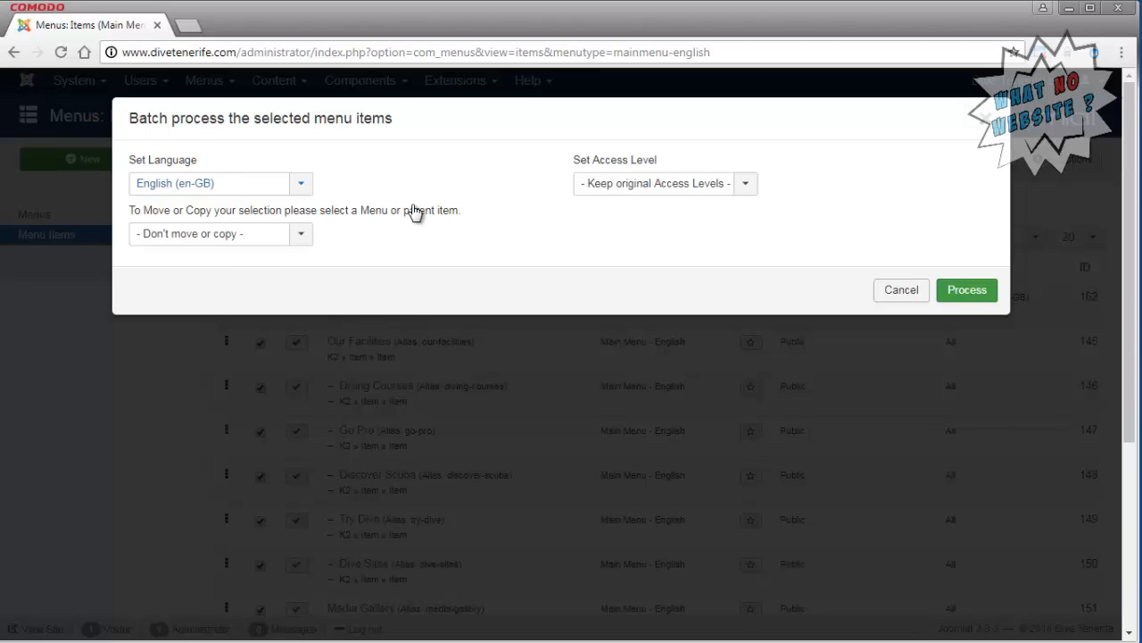
pyautogui.click(958, 294)
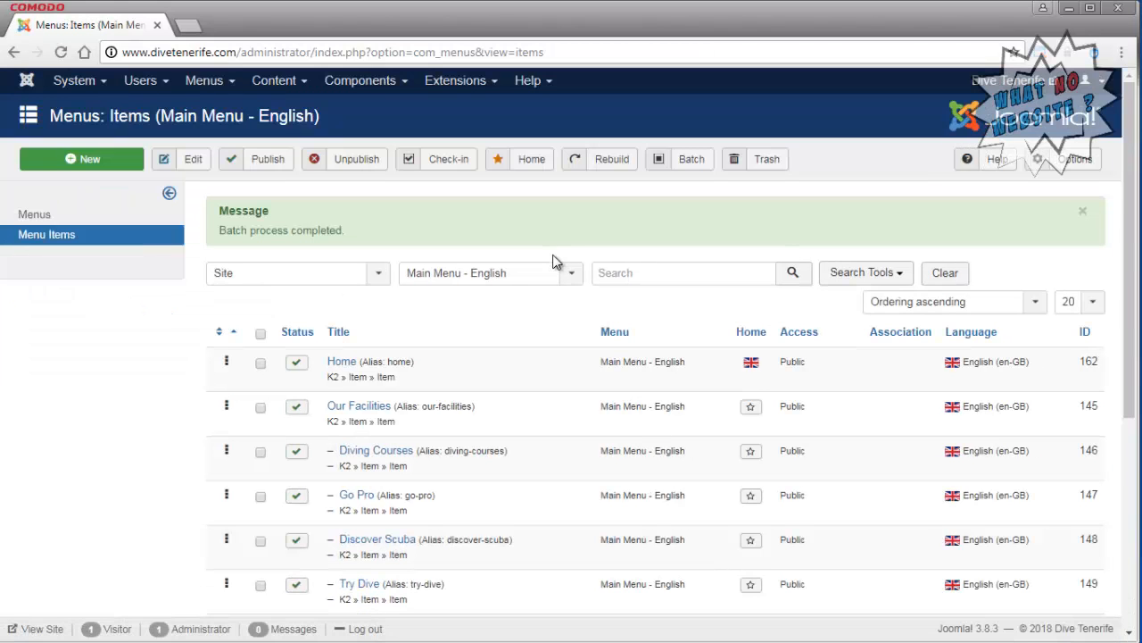
pyautogui.scroll(-4, 584, 339)
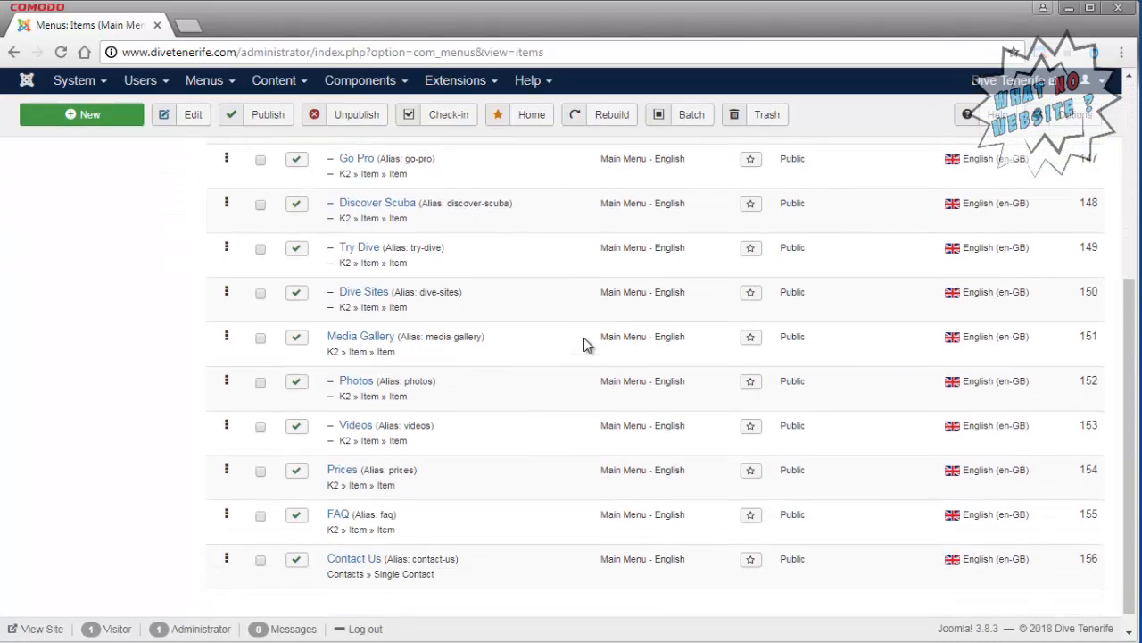
pyautogui.scroll(4, 583, 337)
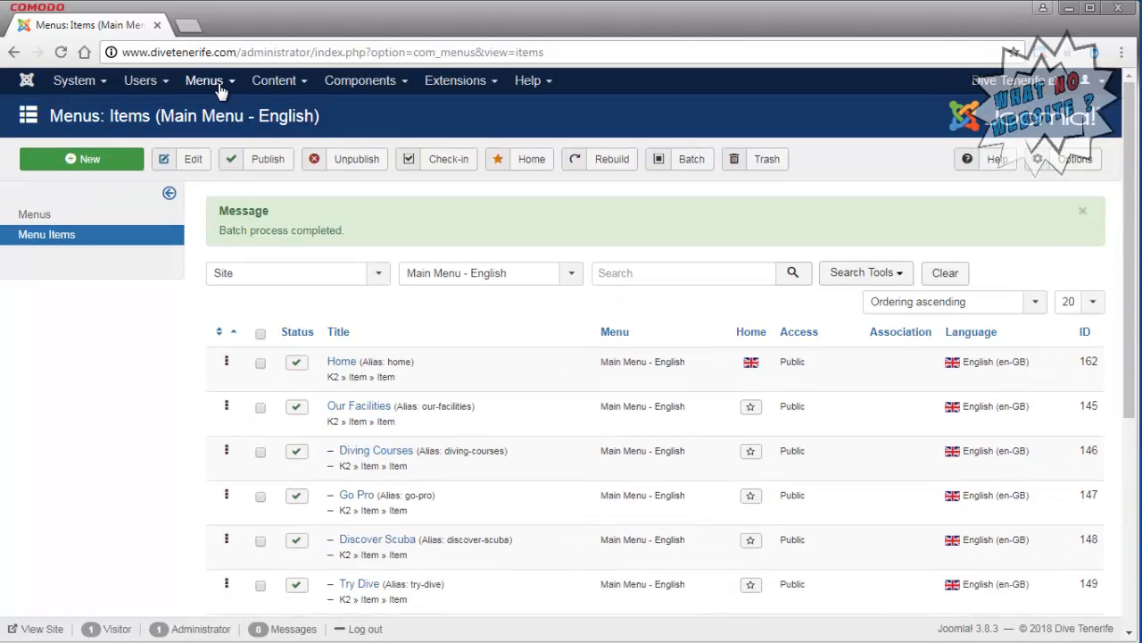
# Start a new site menu and title it "Main Menu - Spanish".
pyautogui.click(219, 91)
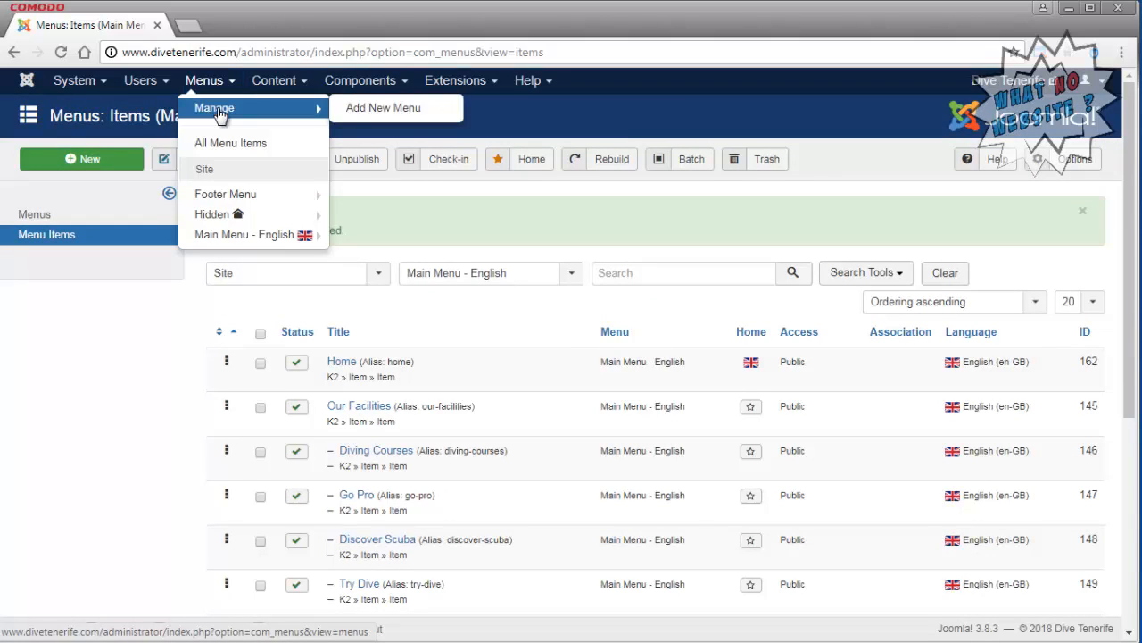
pyautogui.click(219, 112)
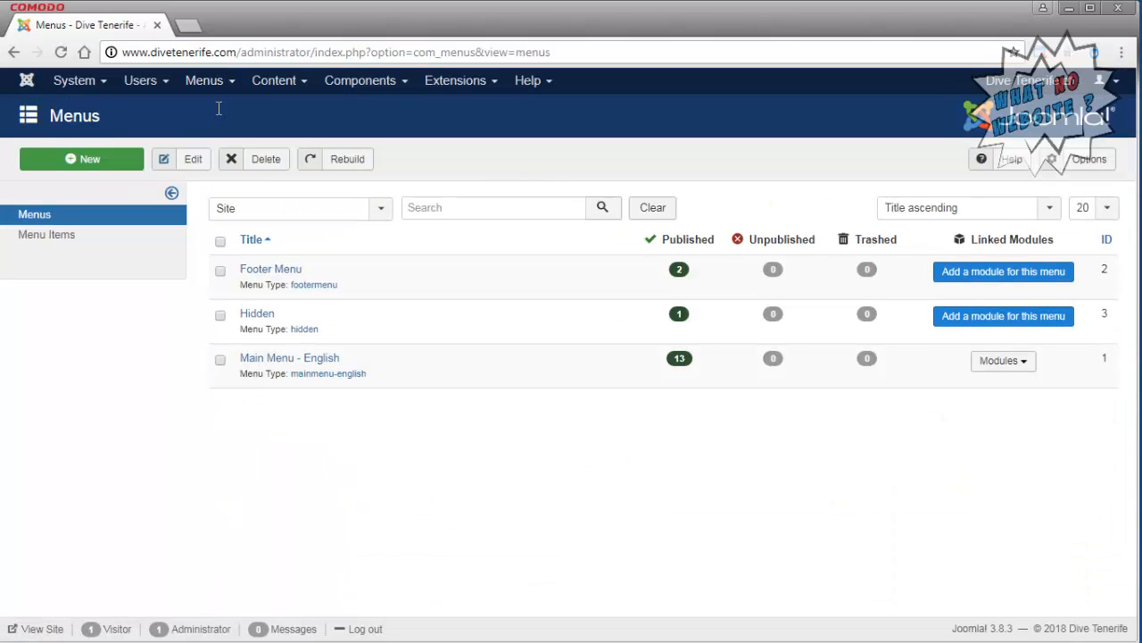
pyautogui.click(122, 168)
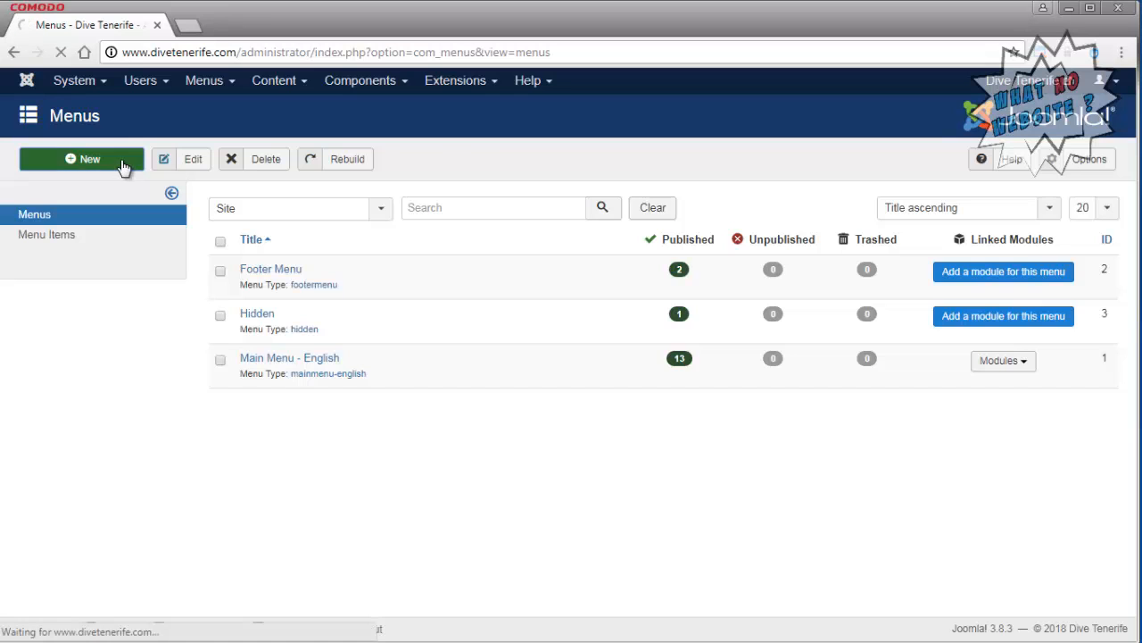
pyautogui.click(184, 217)
pyautogui.write('M')
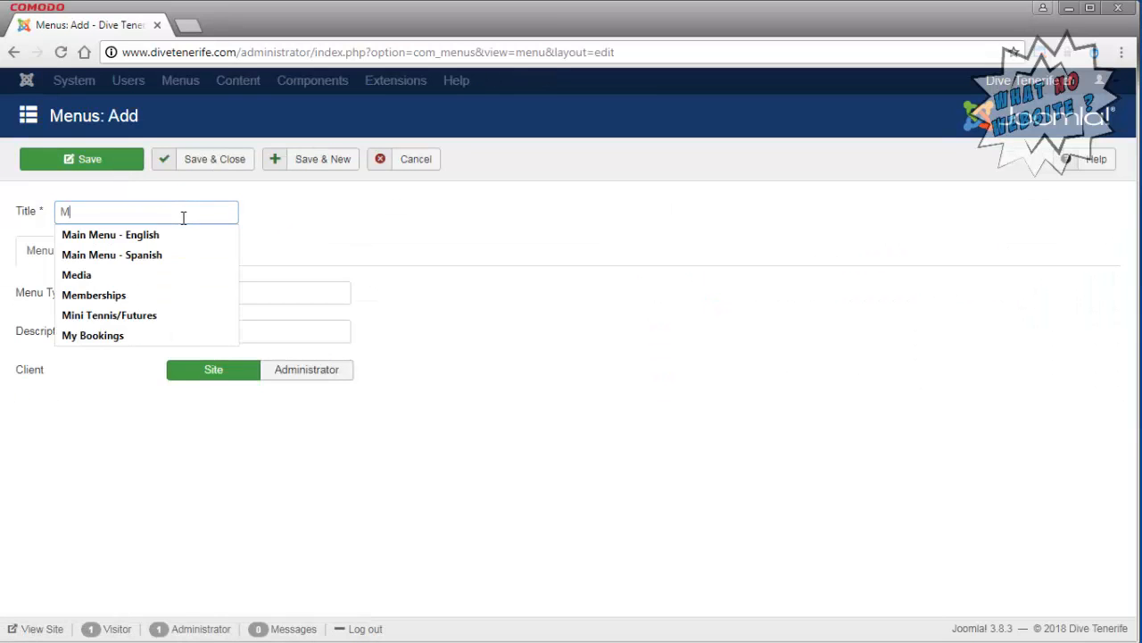
pyautogui.write('ain')
pyautogui.press('Down')
pyautogui.press('Down')
pyautogui.press('Return')
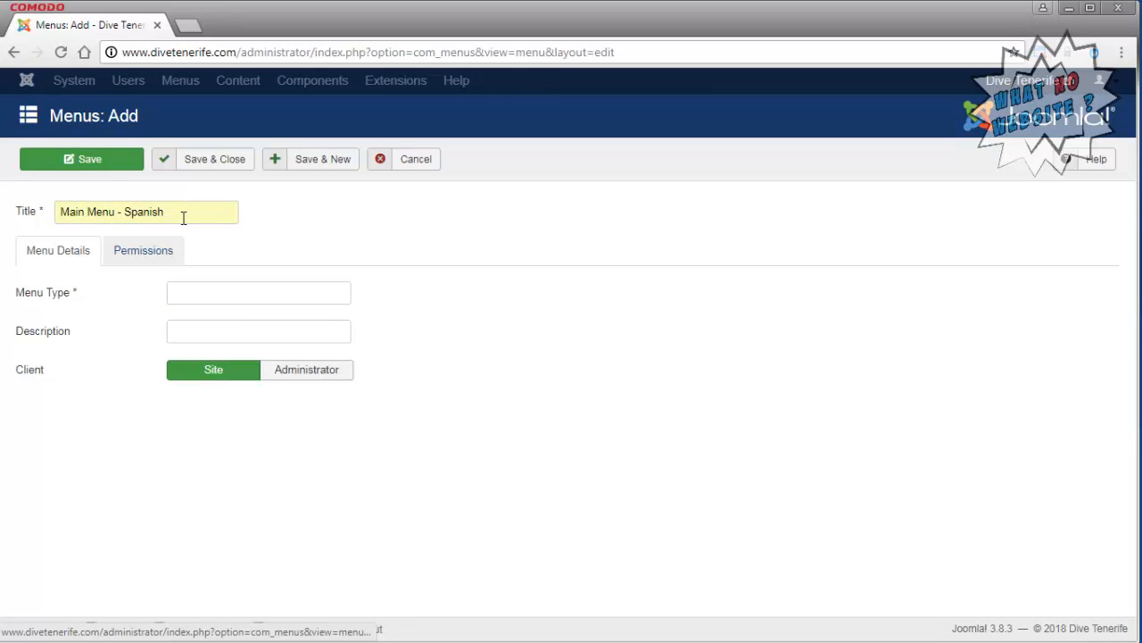
# Set the new menu's type to mainmenu-spanish and its description to "Main Menu - Spanish", and save and close it.
pyautogui.press('Tab')
pyautogui.write('main')
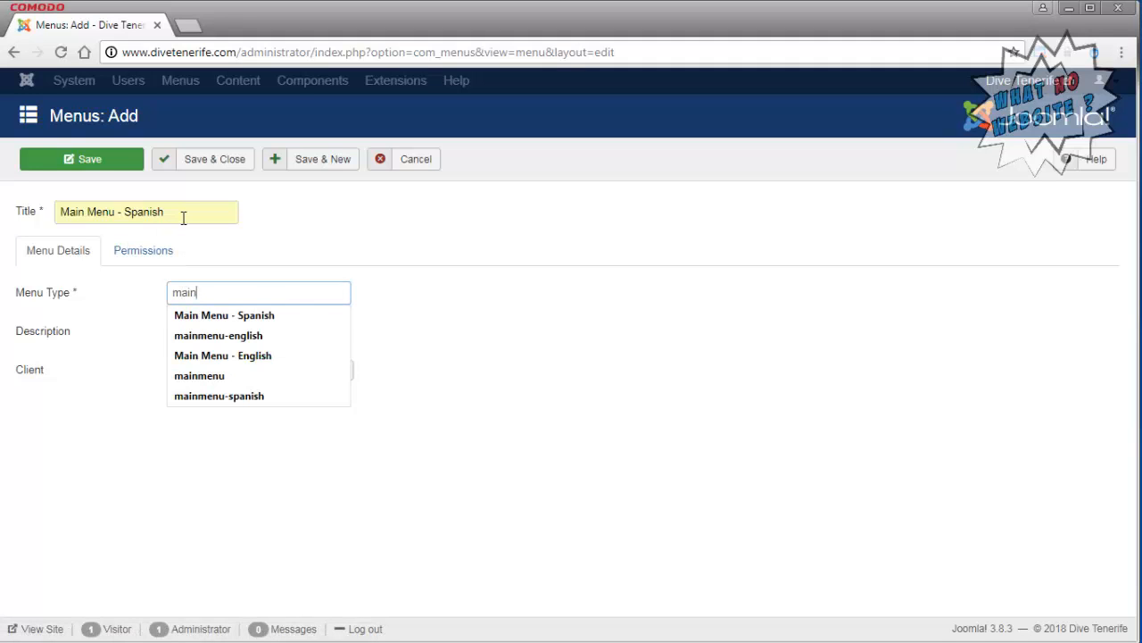
pyautogui.press('Down')
pyautogui.press('Down')
pyautogui.press('Down')
pyautogui.press('Down')
pyautogui.press('Down')
pyautogui.press('Return')
pyautogui.press('Tab')
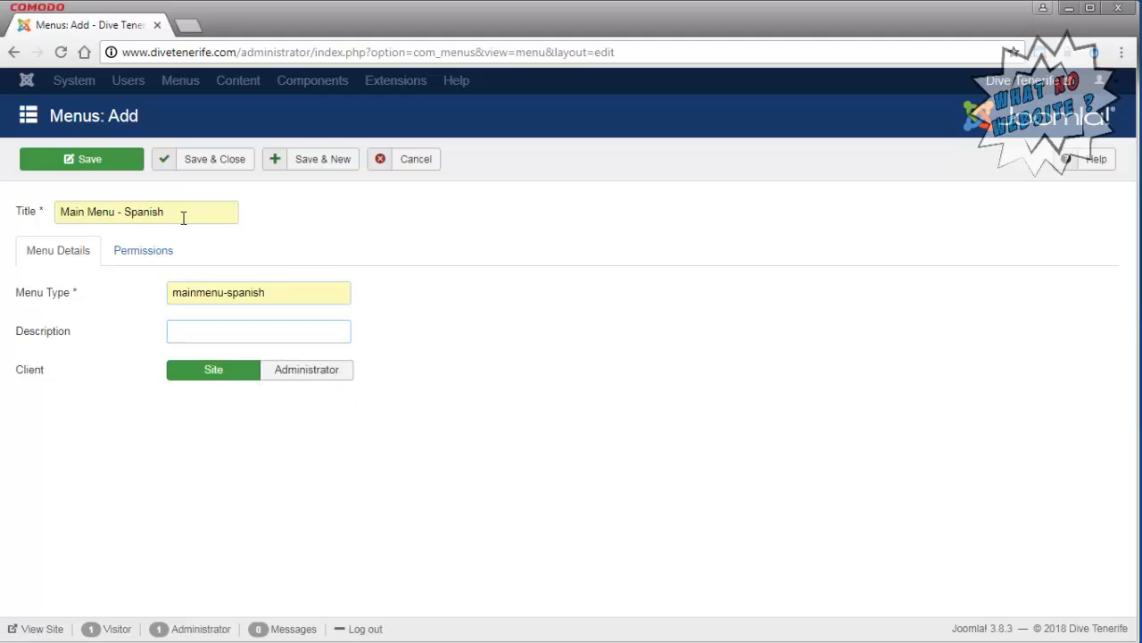
pyautogui.write('Main')
pyautogui.press('Down')
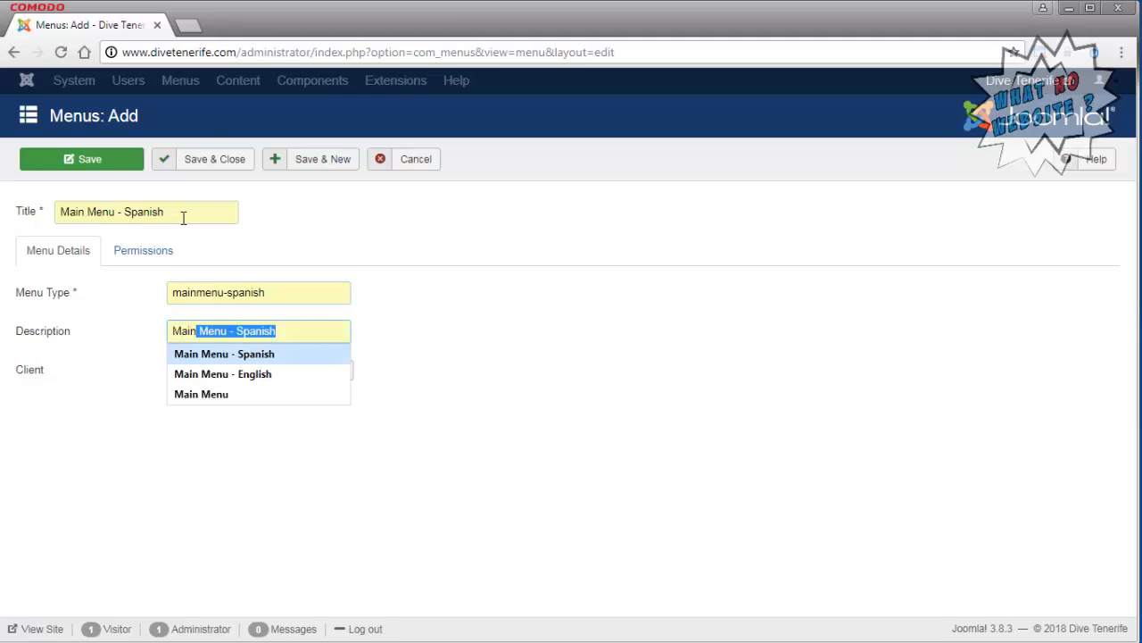
pyautogui.press('Return')
pyautogui.click(234, 159)
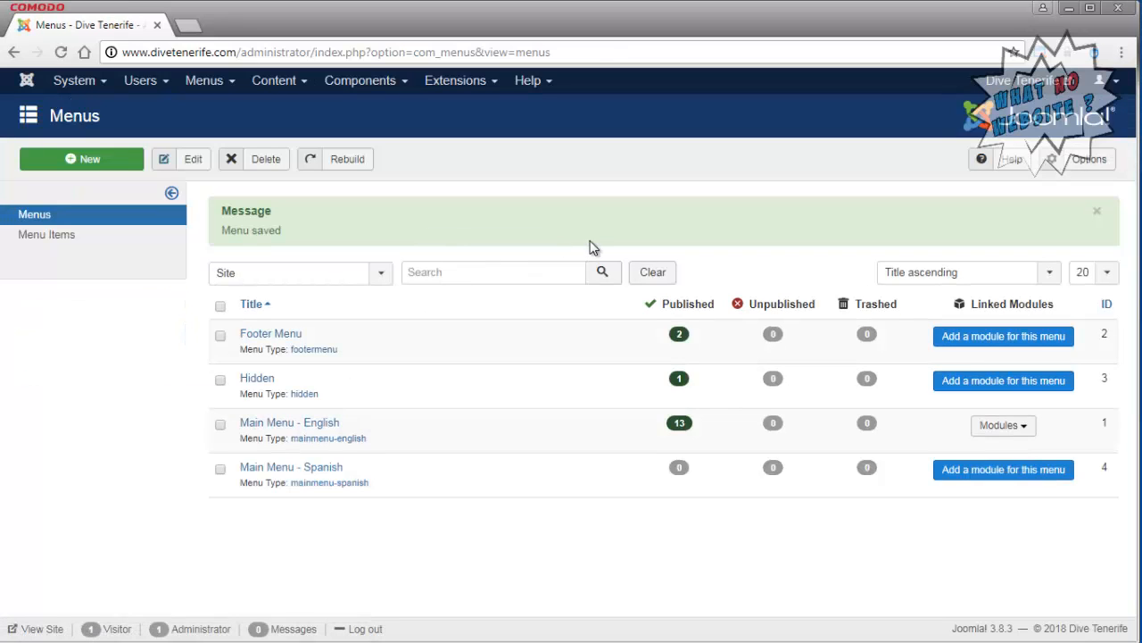
# Filter the site modules by position header-b and trash the unpublished Main Menu - English module of type Menu.
pyautogui.click(460, 82)
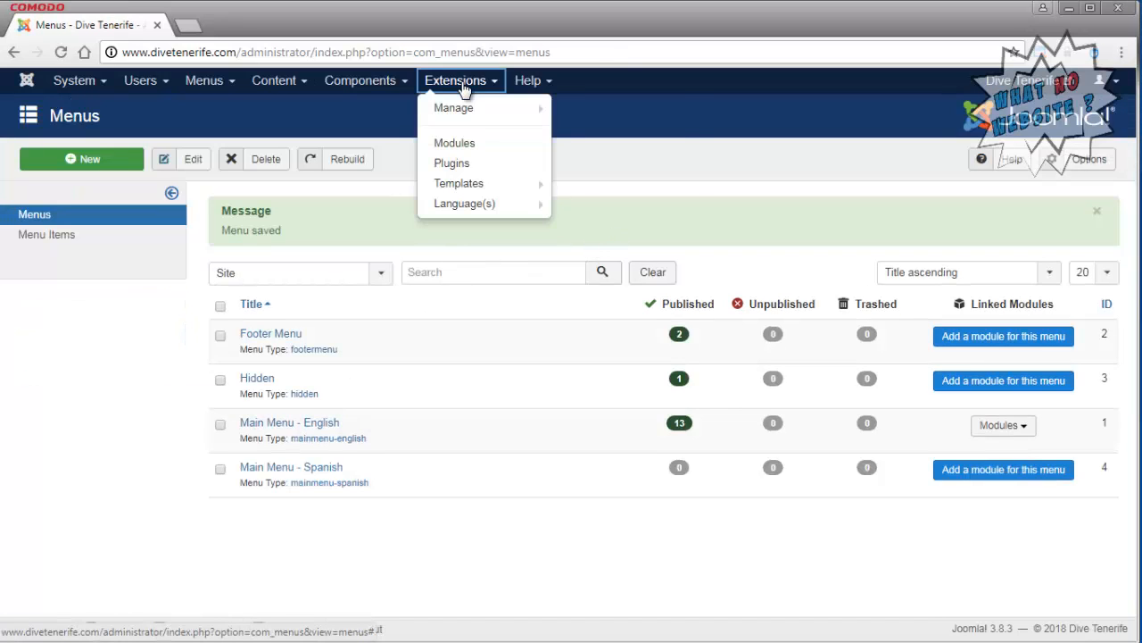
pyautogui.click(471, 145)
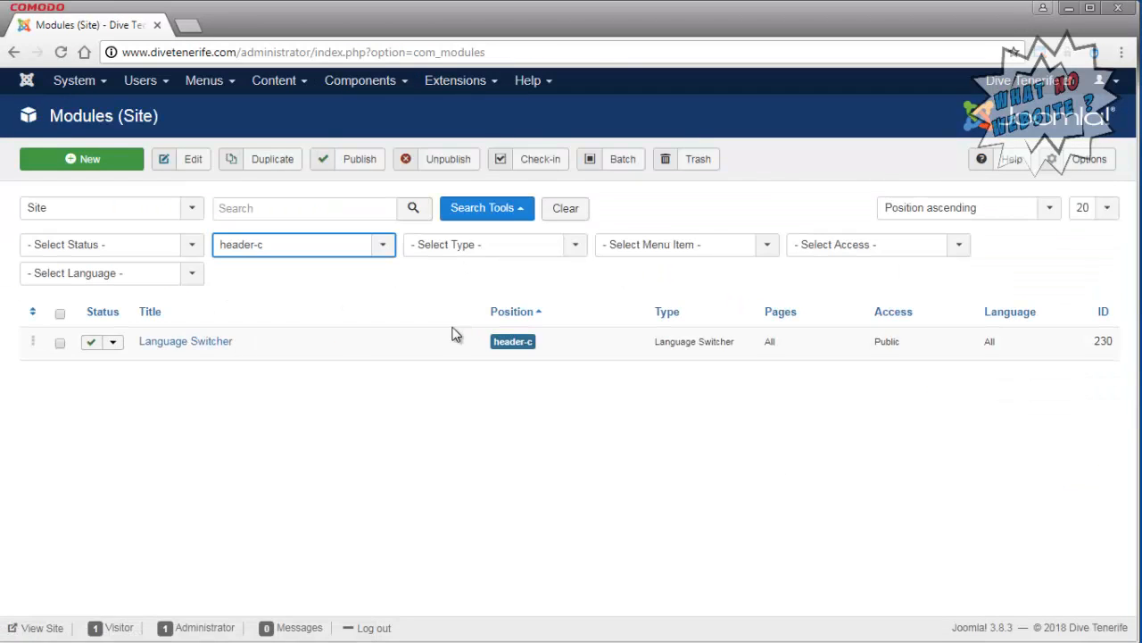
pyautogui.click(386, 251)
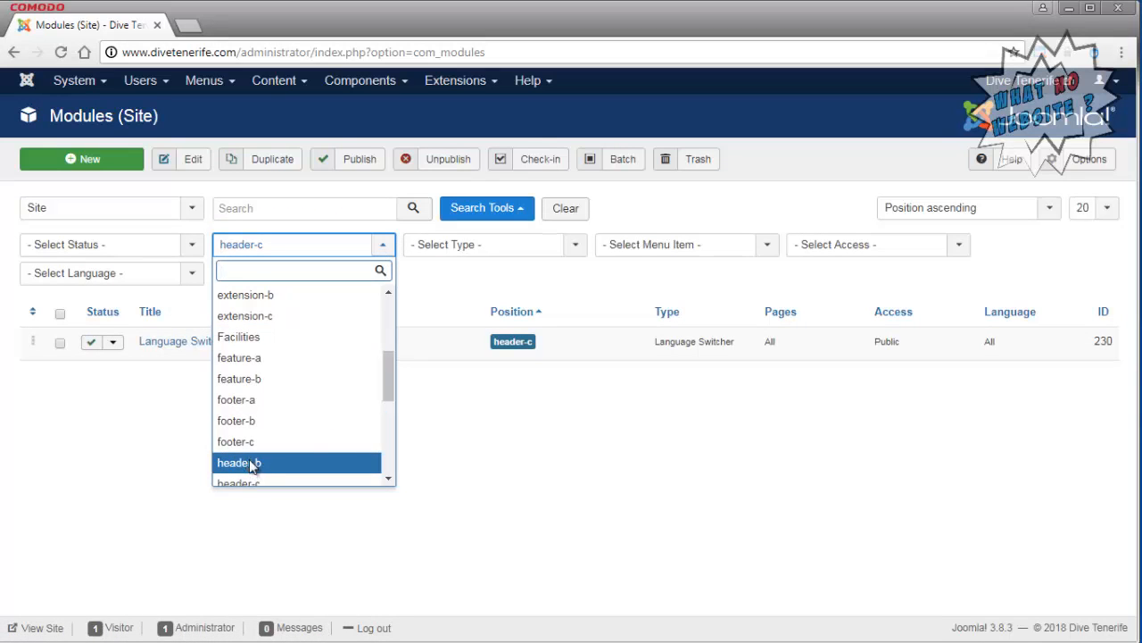
pyautogui.click(325, 462)
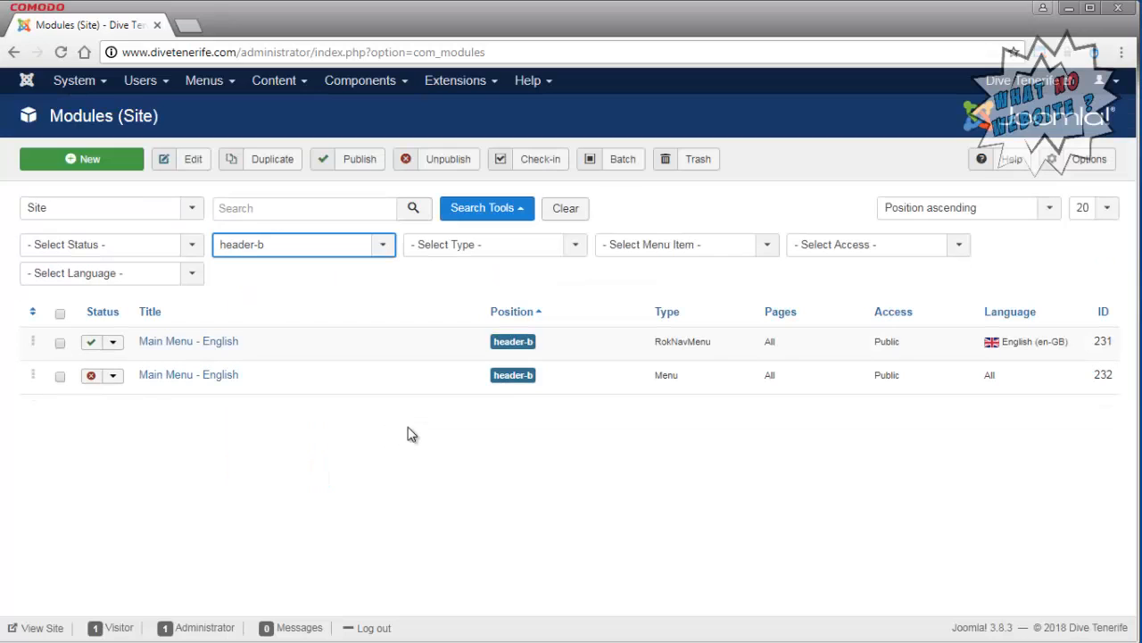
pyautogui.click(59, 376)
pyautogui.click(663, 159)
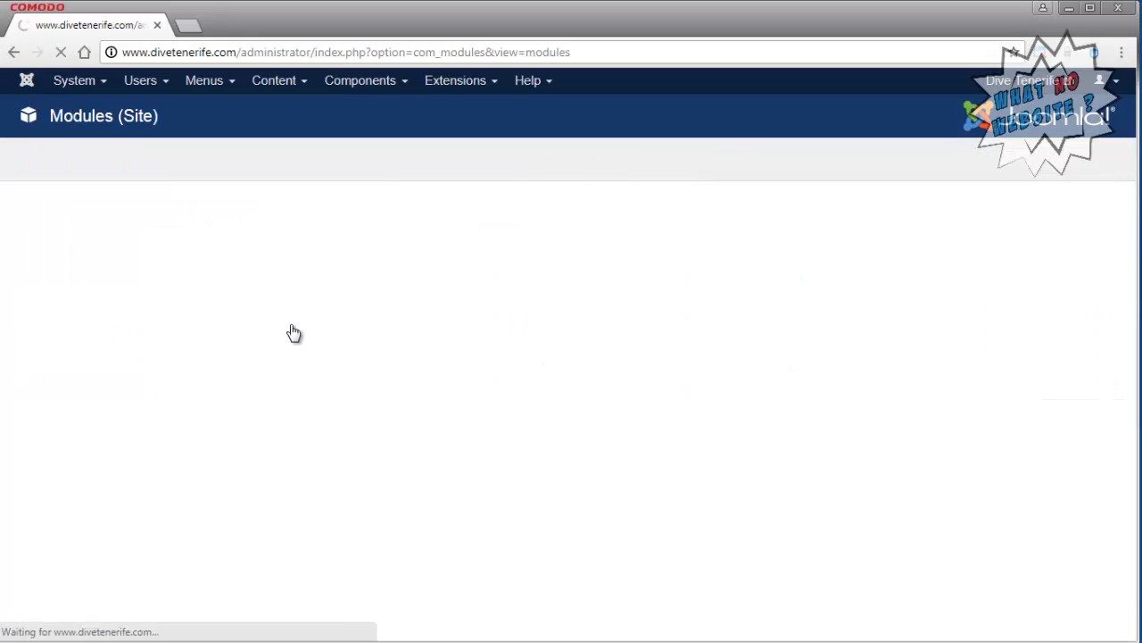
# Duplicate the Main Menu - English RokNavMenu module and retitle the copy "Main Menu - Spanish".
pyautogui.click(61, 407)
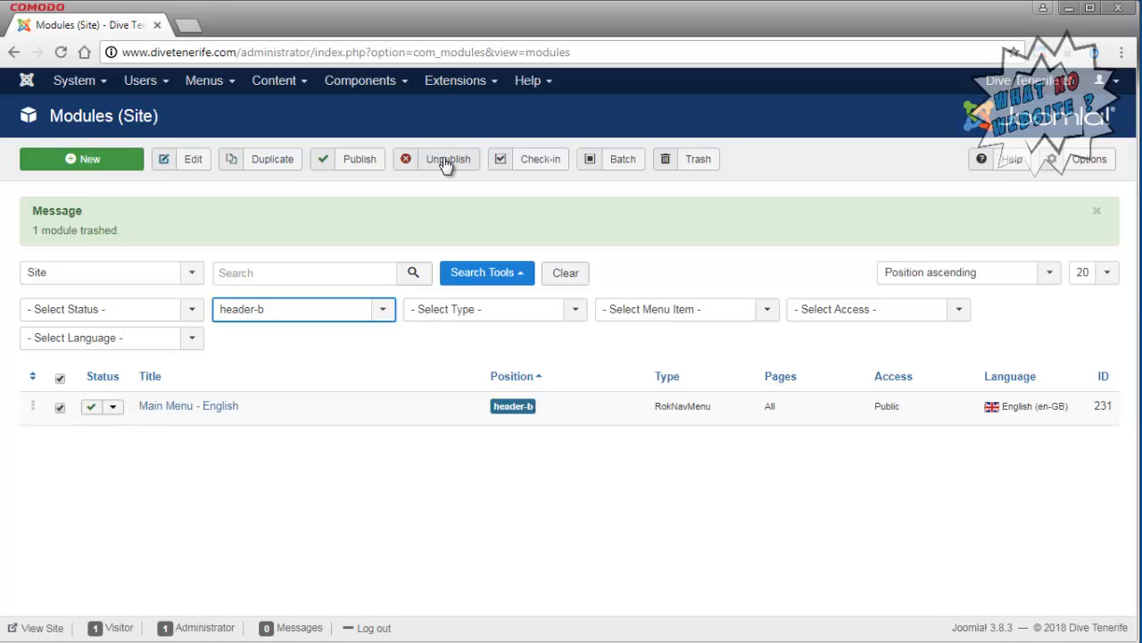
pyautogui.click(272, 166)
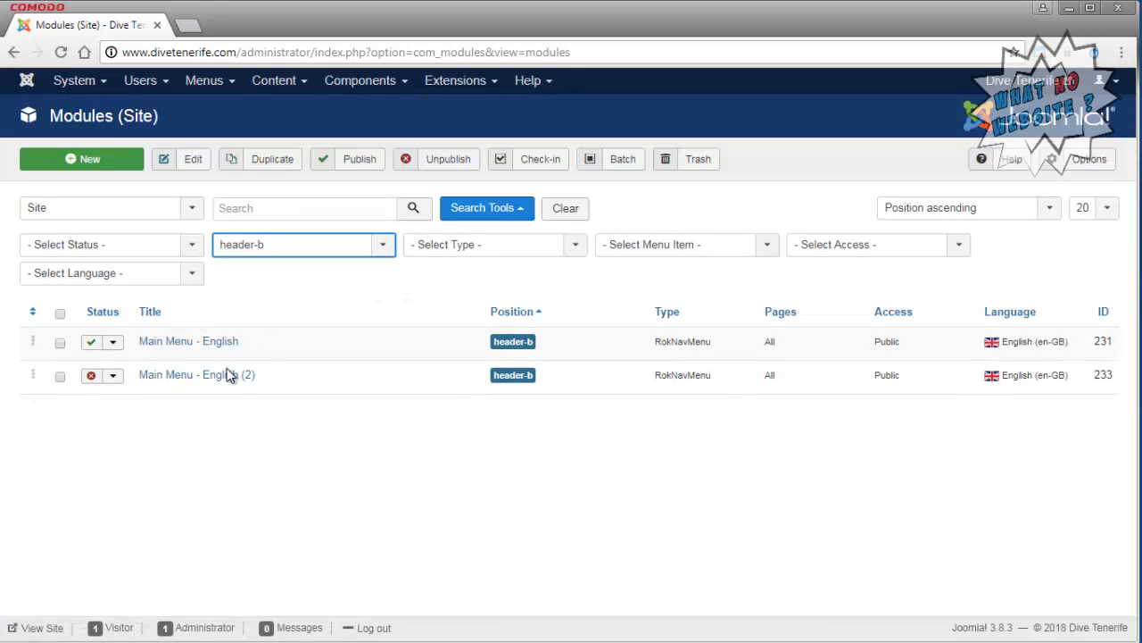
pyautogui.click(229, 375)
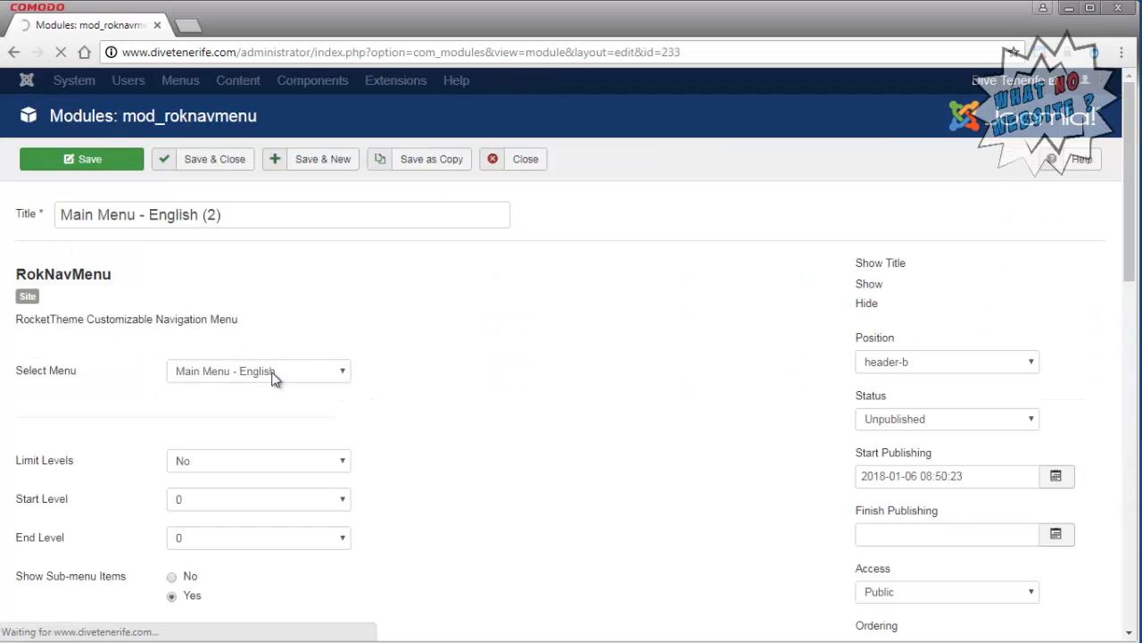
pyautogui.moveTo(150, 213); pyautogui.dragTo(364, 213)
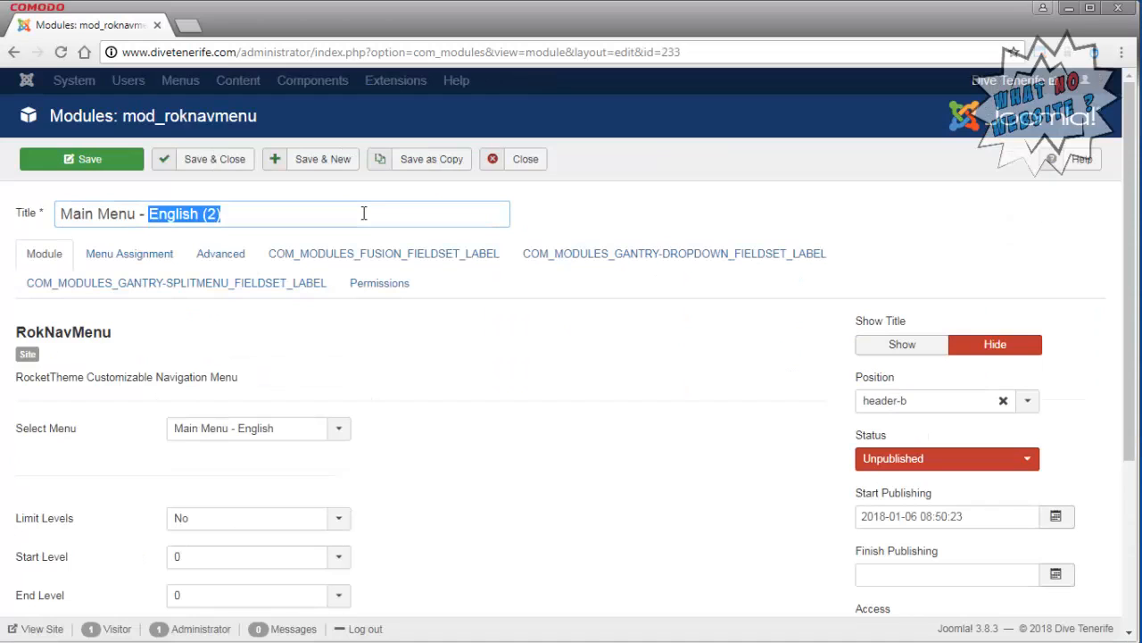
pyautogui.write('Spa')
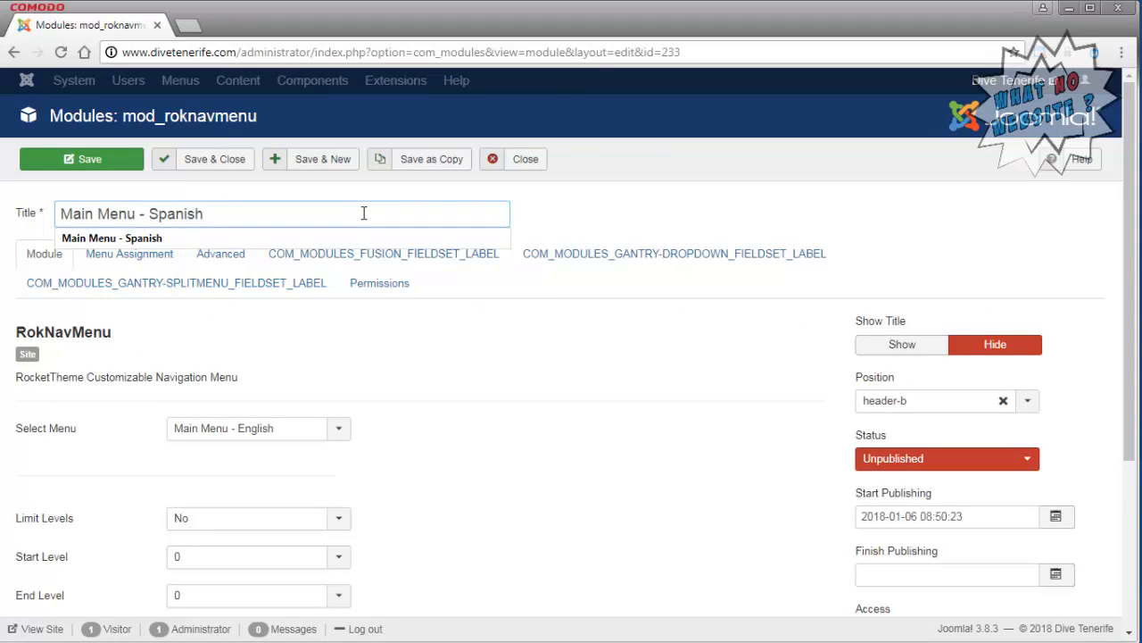
# Publish the Main Menu - Spanish module, set it to display the Main Menu - Spanish menu, and save and close it.
pyautogui.click(897, 459)
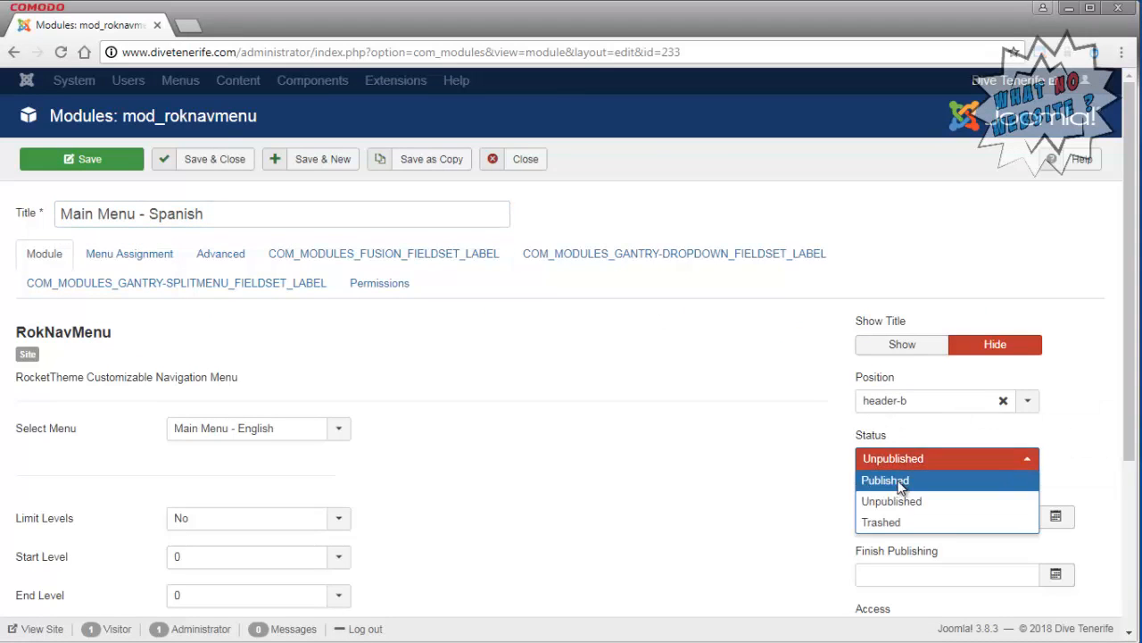
pyautogui.click(897, 480)
pyautogui.click(341, 431)
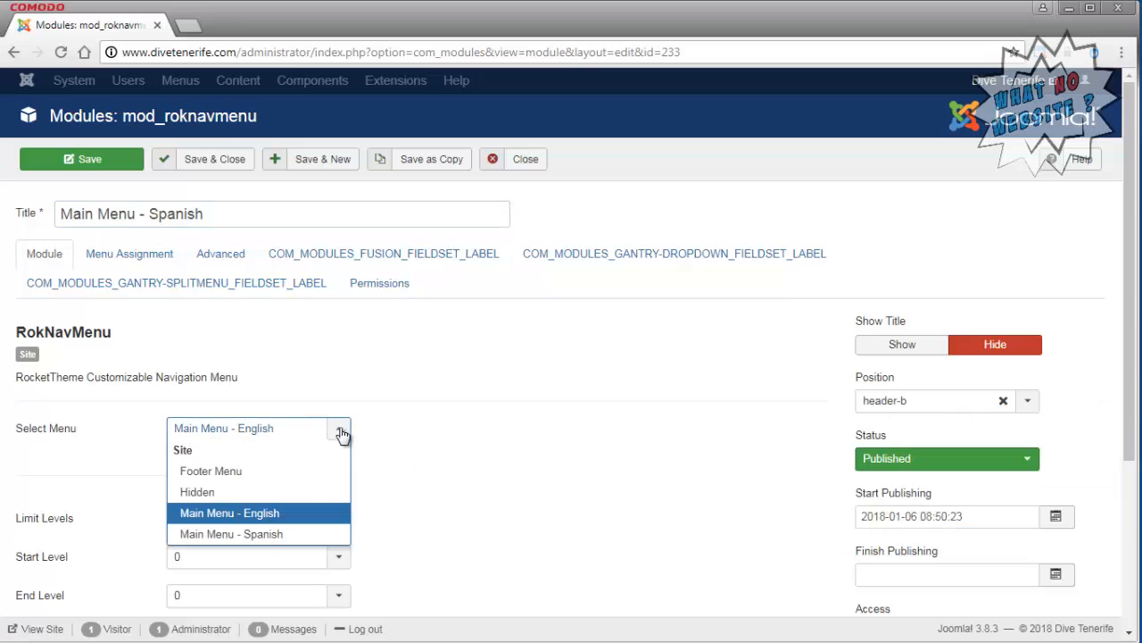
pyautogui.click(282, 534)
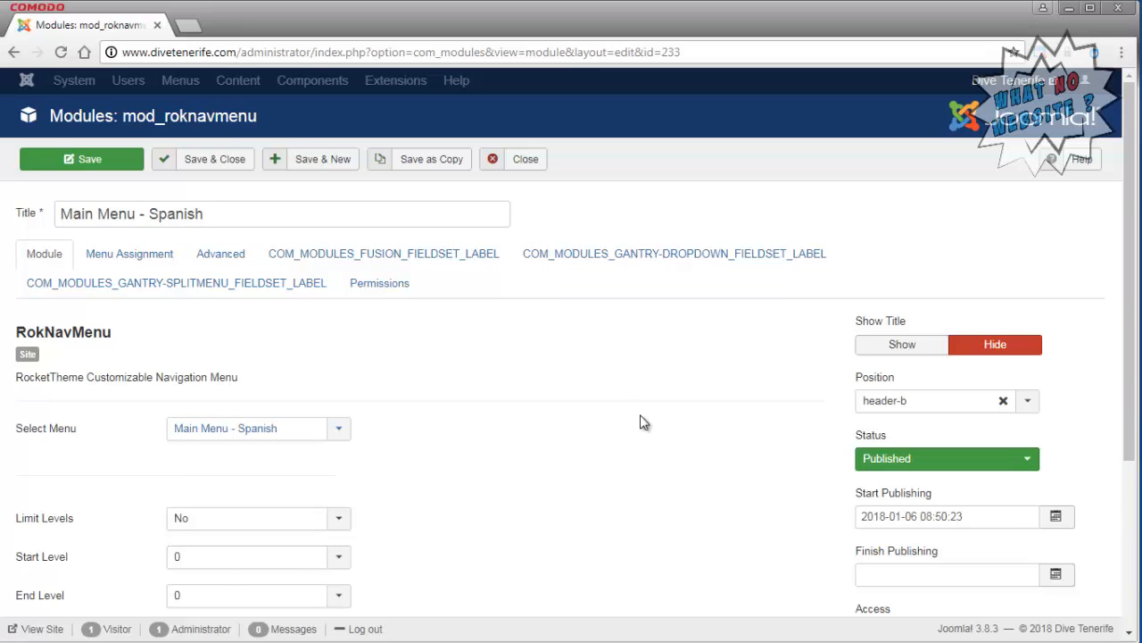
pyautogui.click(232, 254)
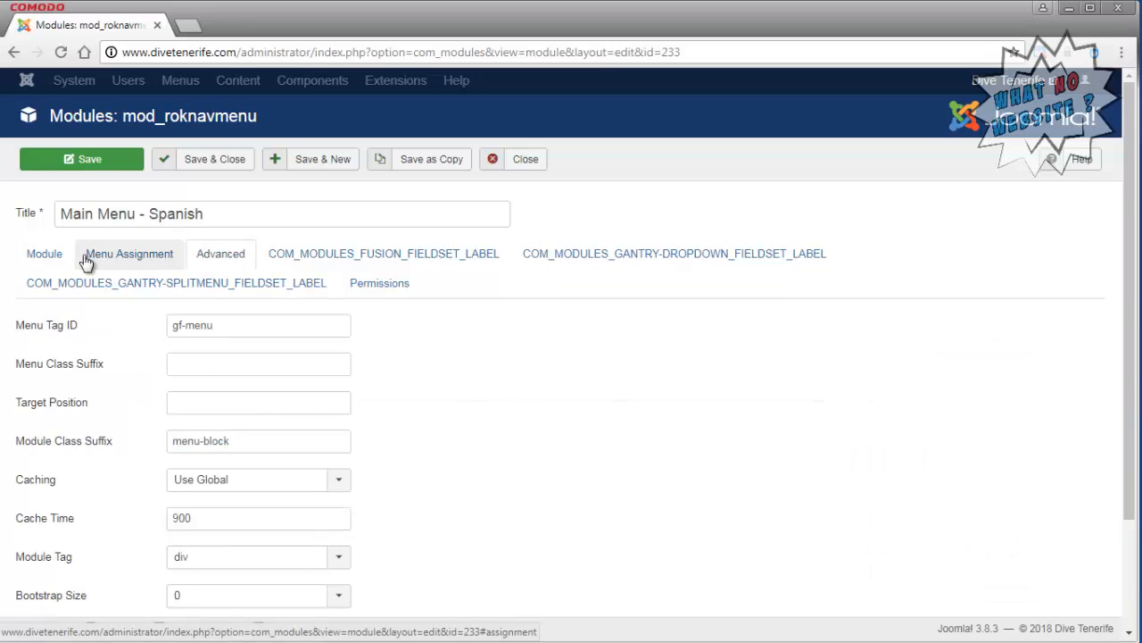
pyautogui.click(44, 255)
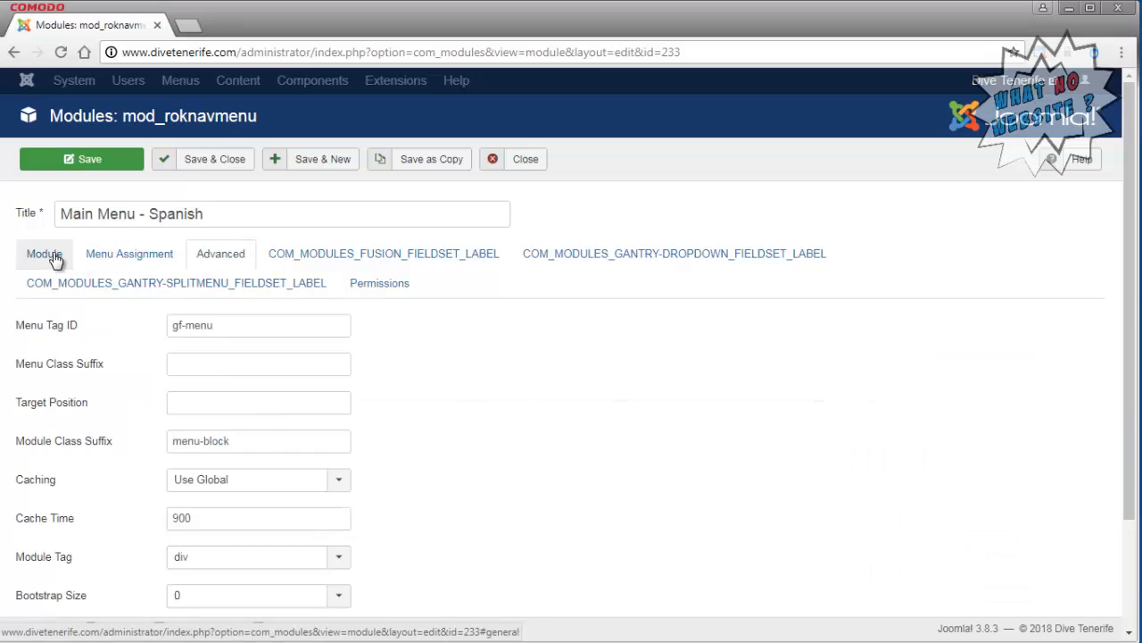
pyautogui.click(237, 161)
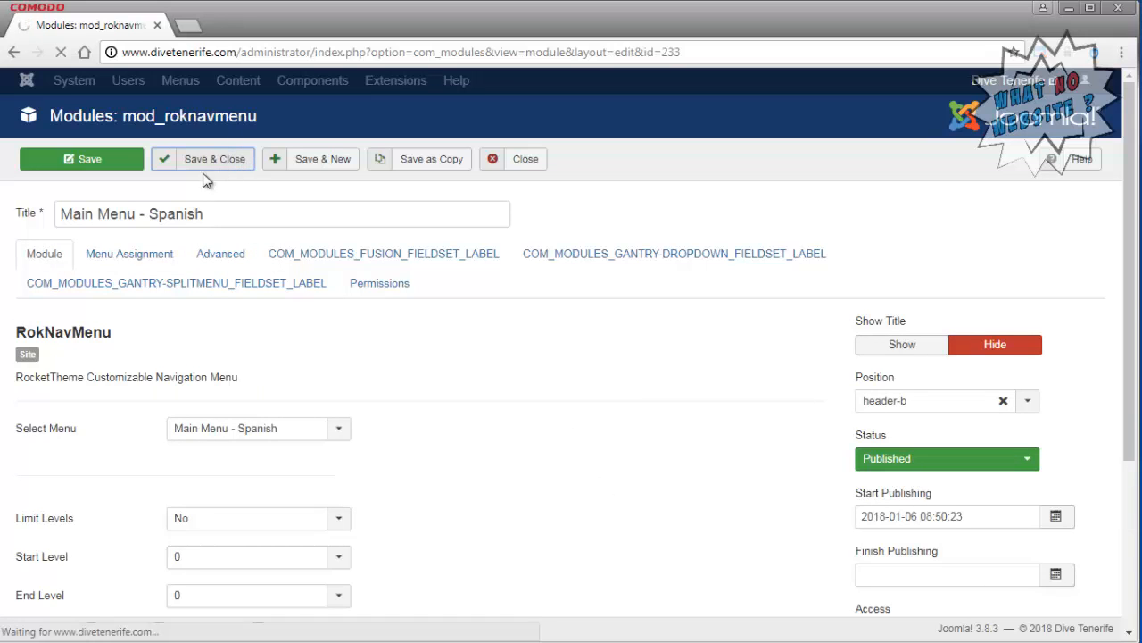
pyautogui.hotkey('alt', 'Tab')
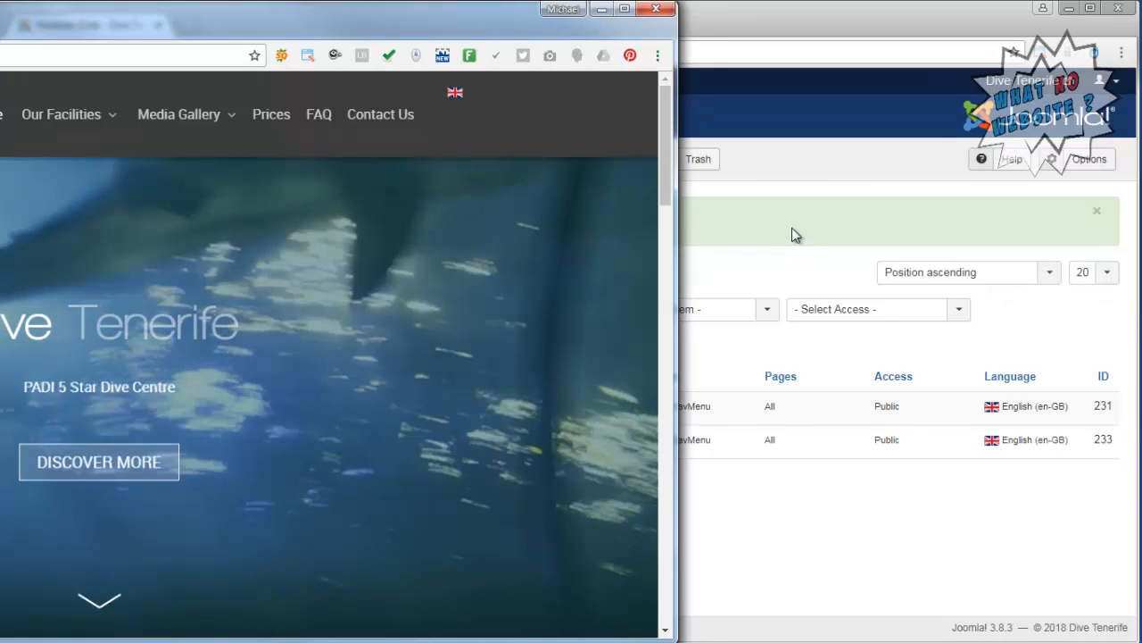
pyautogui.click(823, 167)
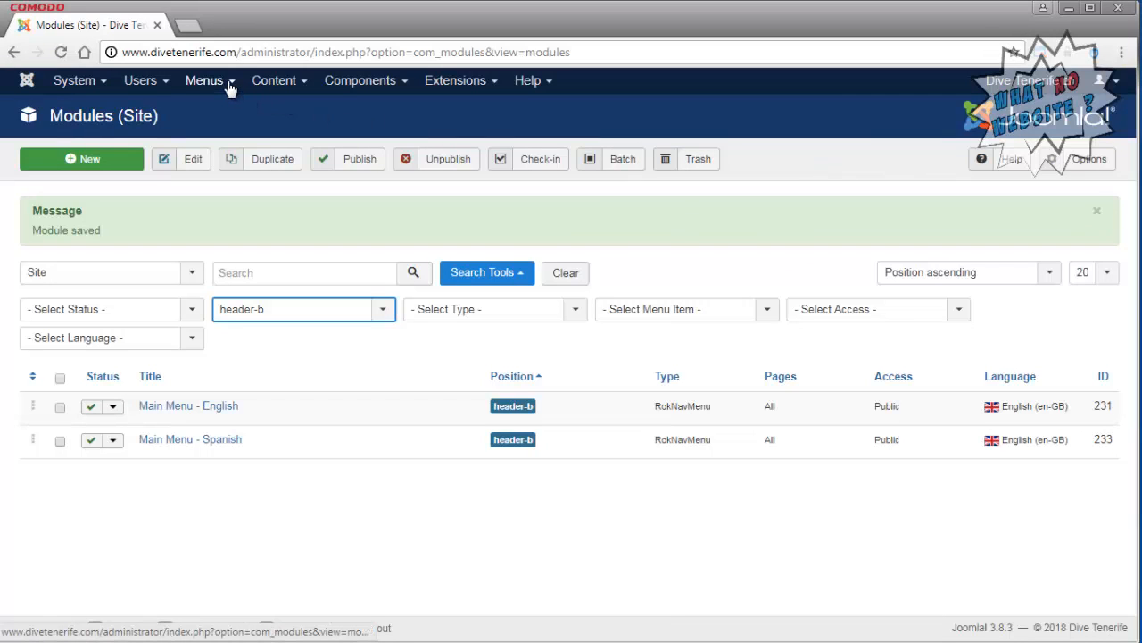
# Copy the Dive Tenerife item in the K2 component.
pyautogui.click(359, 87)
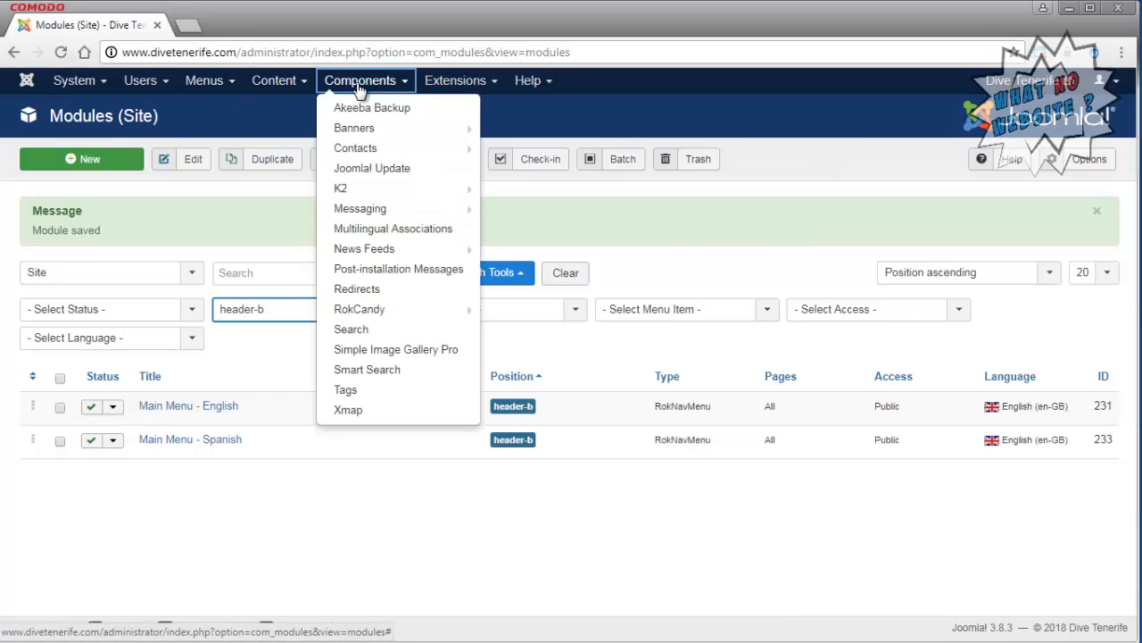
pyautogui.click(416, 189)
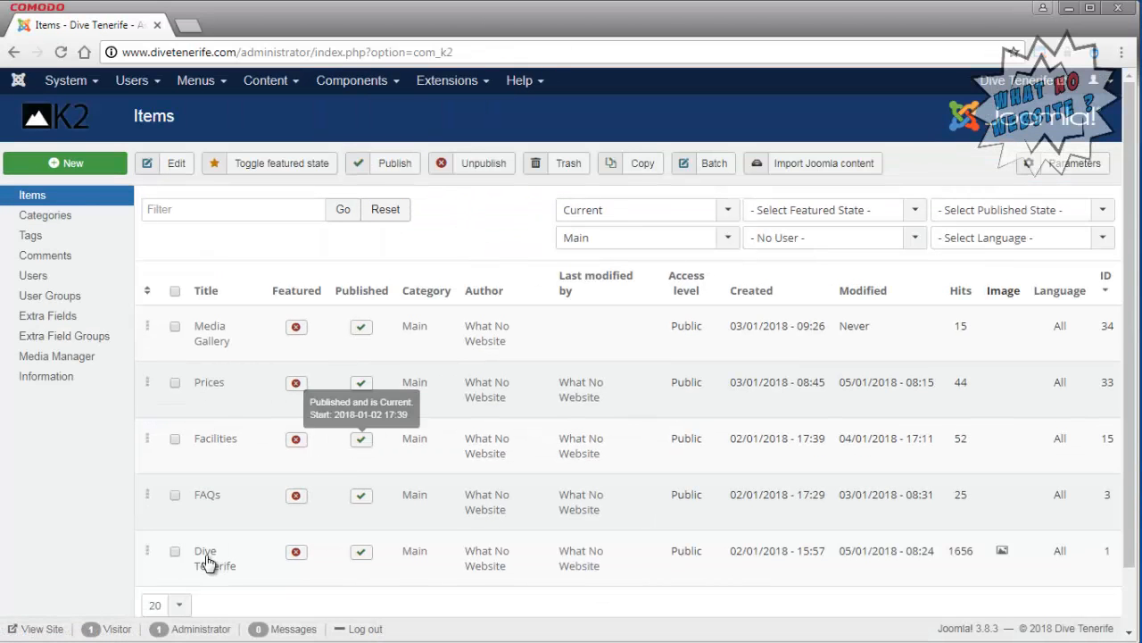
pyautogui.click(175, 551)
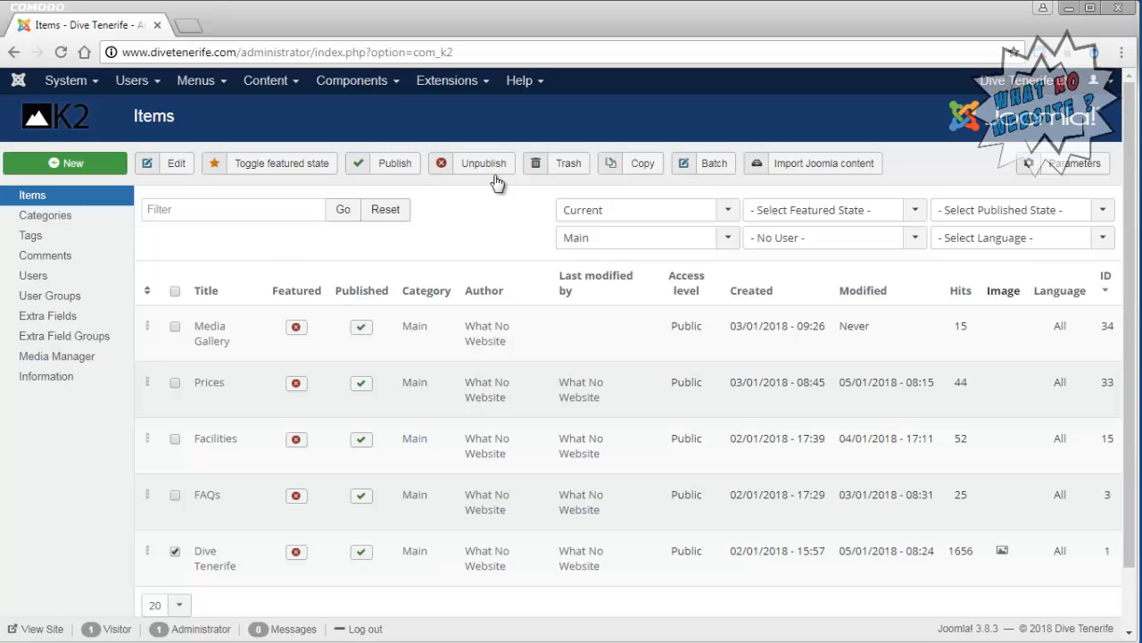
pyautogui.click(639, 170)
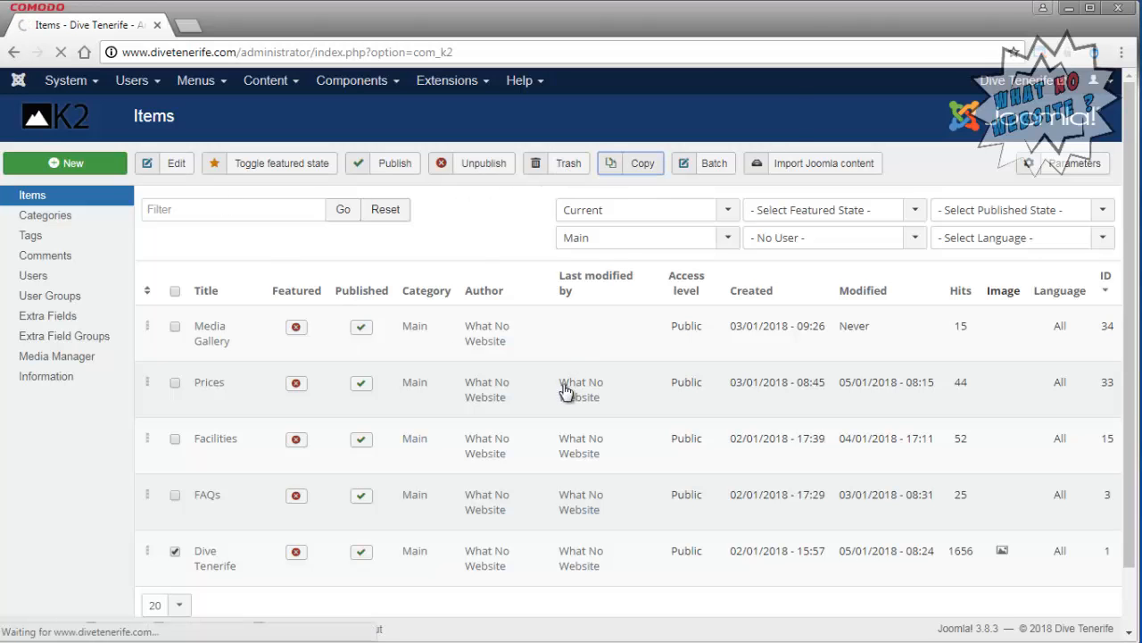
# Open the copied K2 item, retitle it "Buceo Tenerife" and clear its title alias.
pyautogui.click(243, 326)
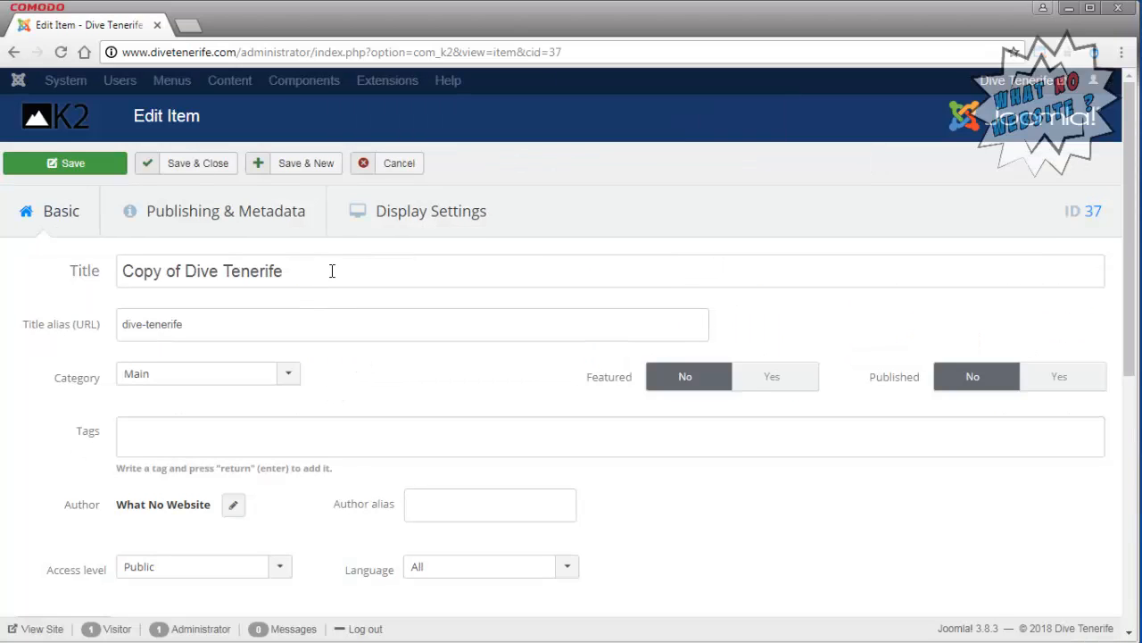
pyautogui.tripleClick(329, 273)
pyautogui.click(235, 276)
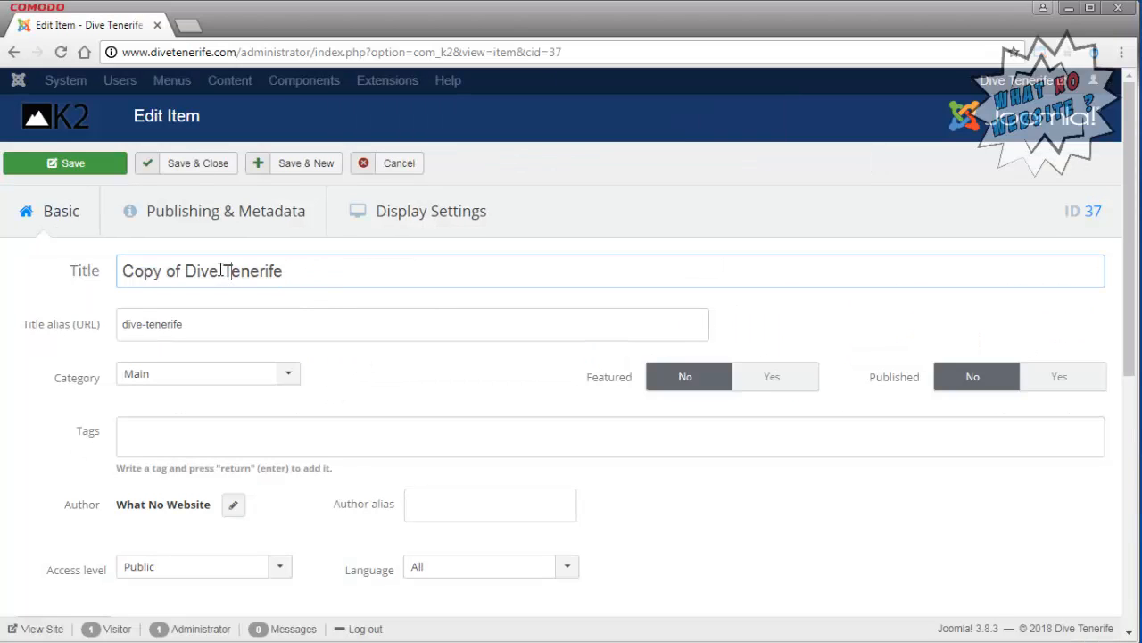
pyautogui.moveTo(221, 270); pyautogui.dragTo(123, 271)
pyautogui.write('Buce')
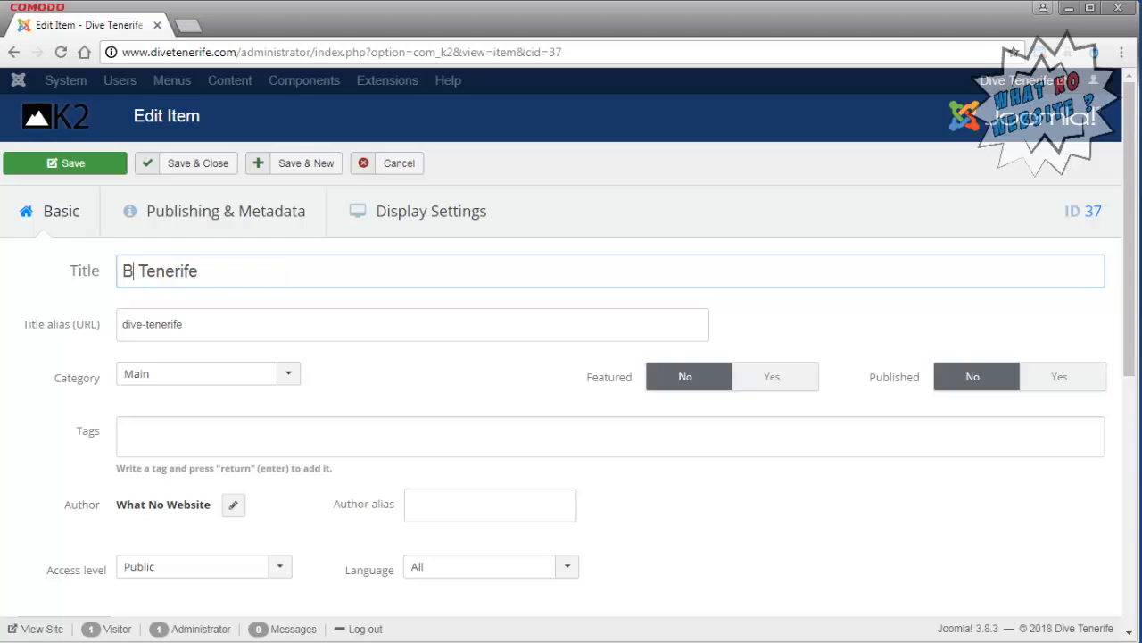
pyautogui.write('o')
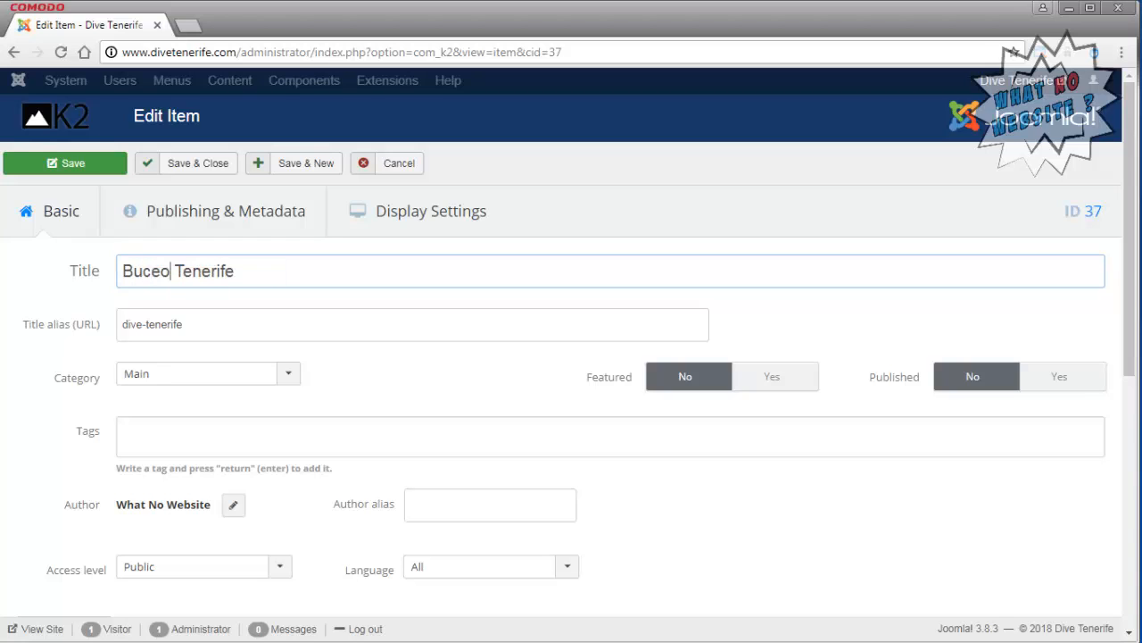
pyautogui.press('Tab')
pyautogui.press('BackSpace')
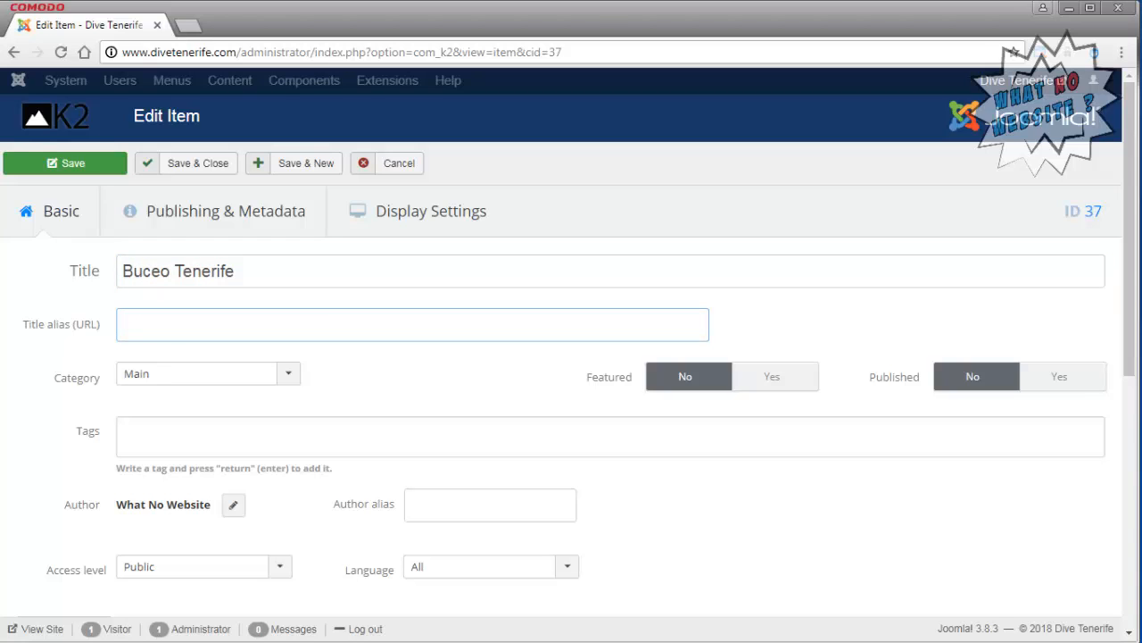
# Set the Buceo Tenerife item to published and replace its whole content with "<p>Esperando contenido...</p>".
pyautogui.click(1068, 377)
pyautogui.scroll(-3, 783, 316)
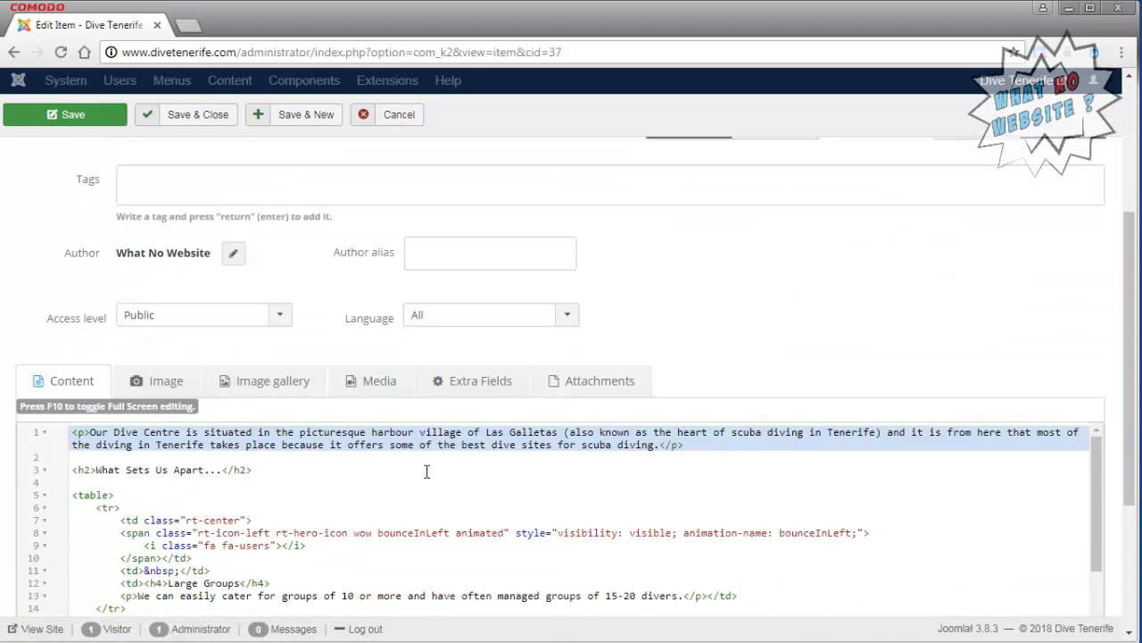
pyautogui.click(427, 471)
pyautogui.hotkey('ctrl', 'a')
pyautogui.write('<p')
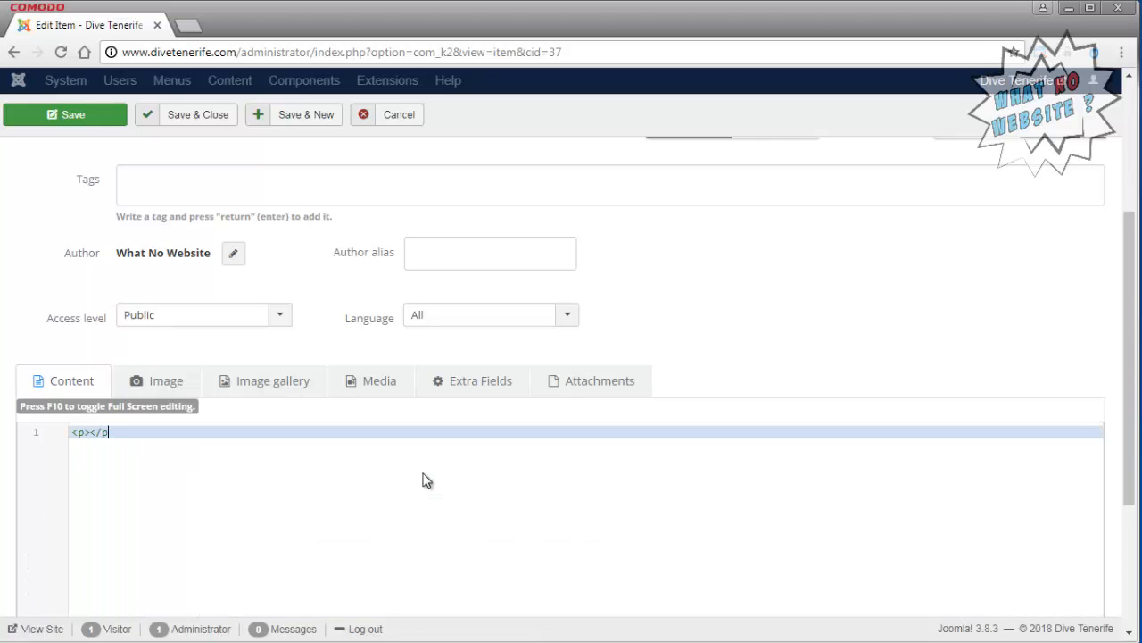
pyautogui.write('>Esperando contenido...')
# Set the Buceo Tenerife item's language to Spanish (español), and save and close it.
pyautogui.scroll(1, 357, 335)
pyautogui.click(453, 413)
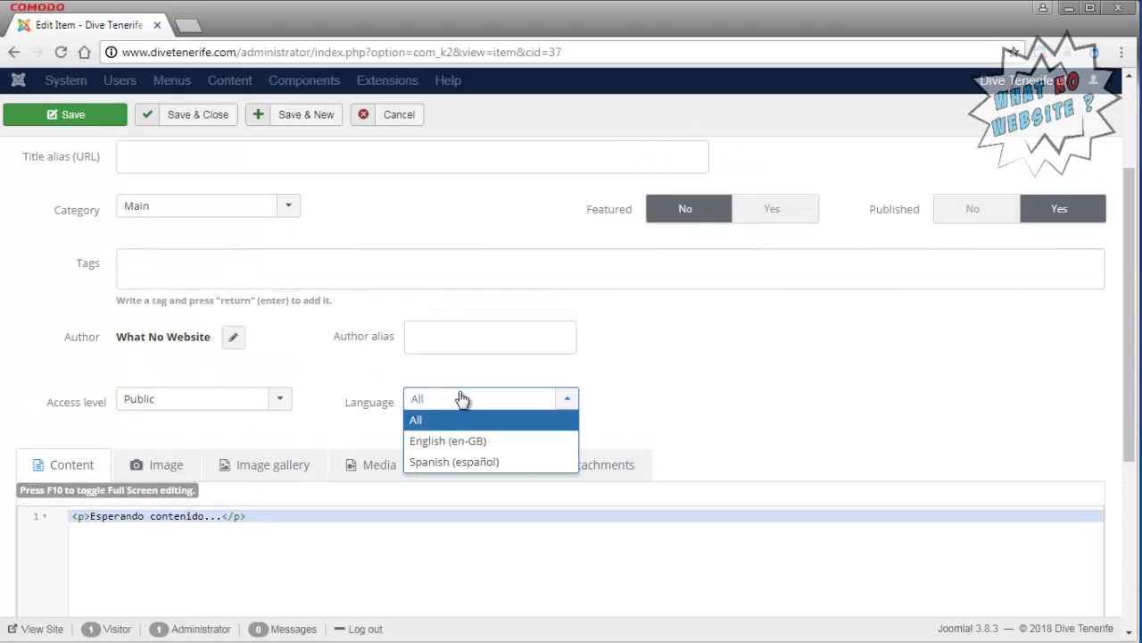
pyautogui.click(459, 462)
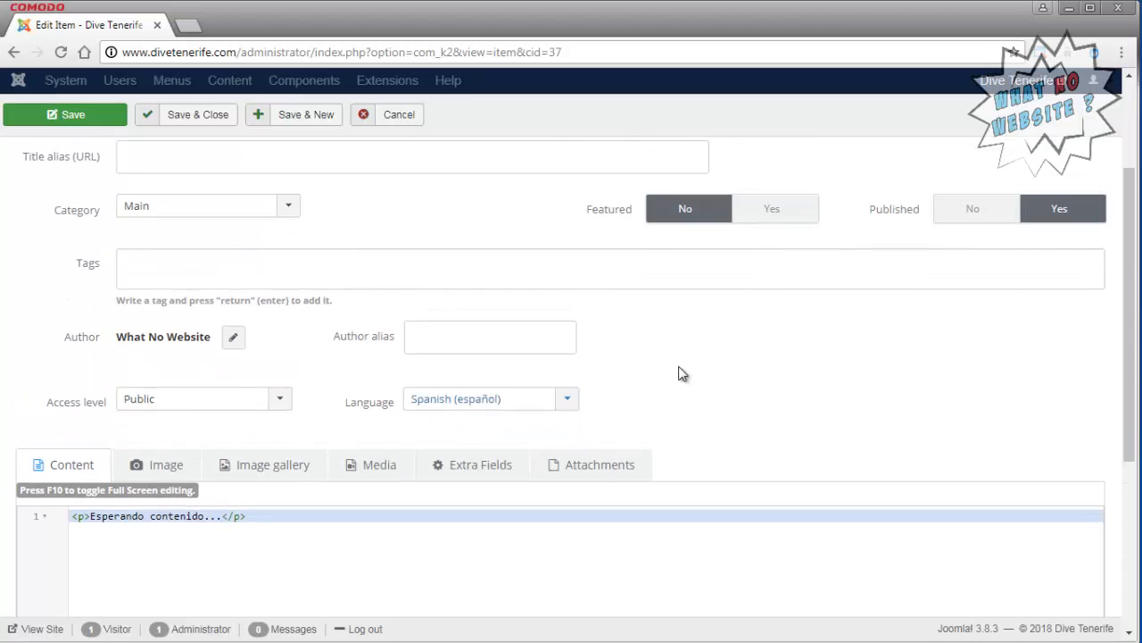
pyautogui.click(203, 117)
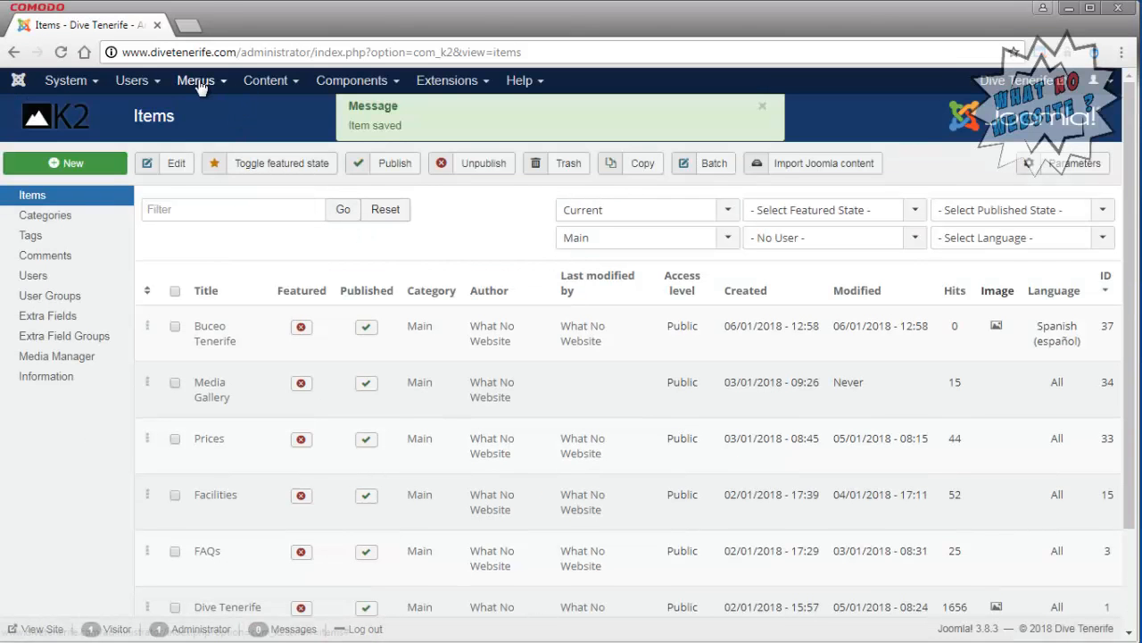
# Start a new menu item in Main Menu - Spanish and title it "Inicio".
pyautogui.click(195, 80)
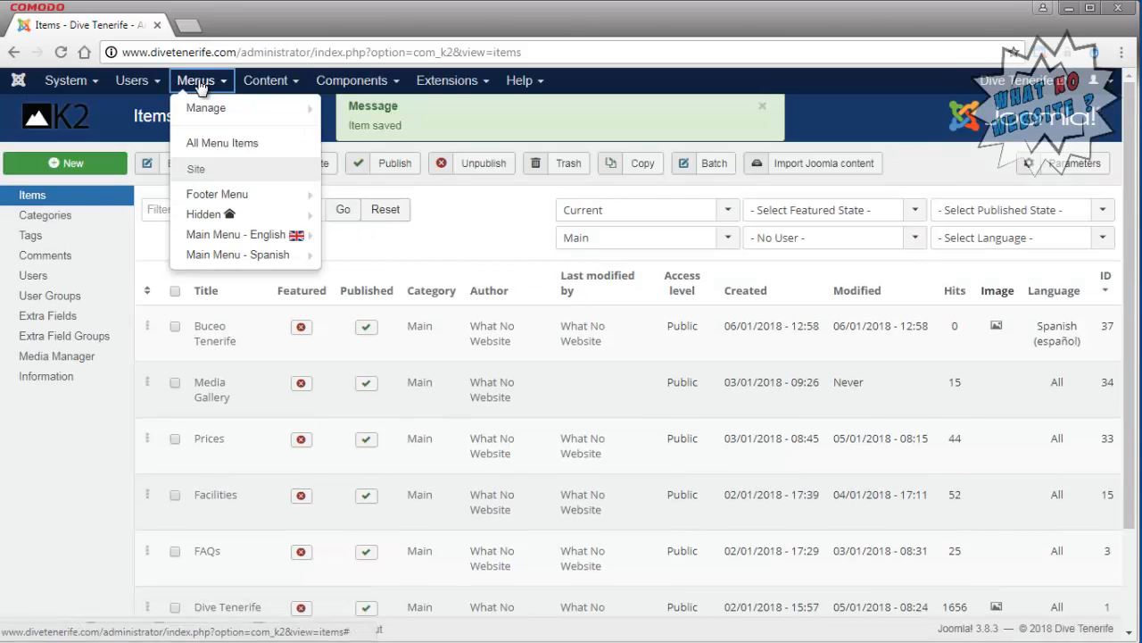
pyautogui.click(230, 256)
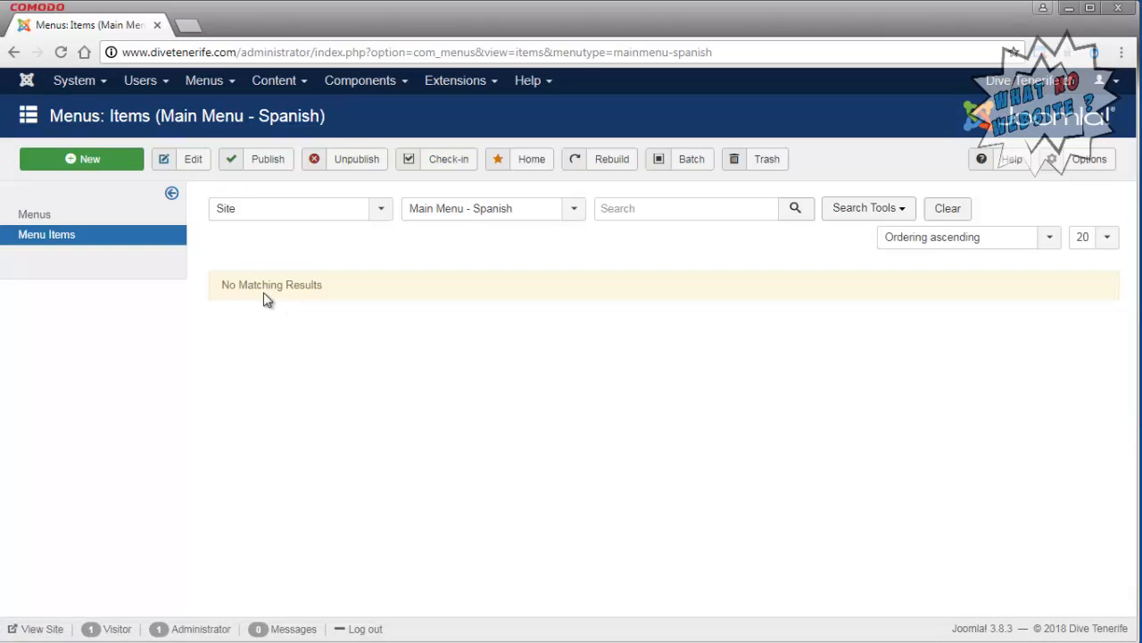
pyautogui.click(90, 158)
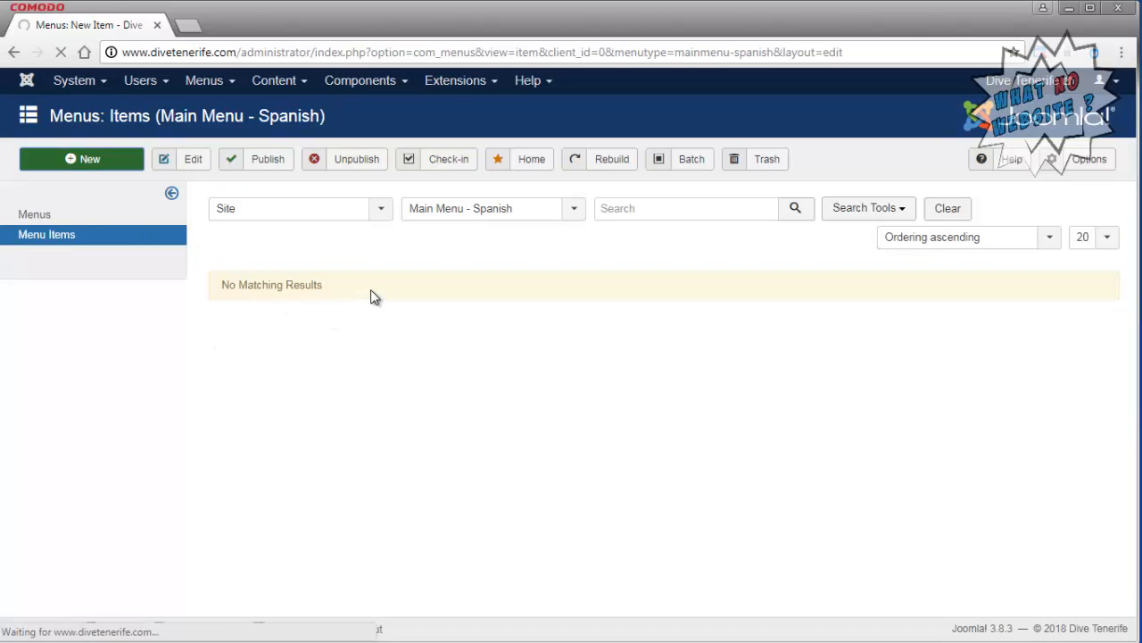
pyautogui.click(263, 212)
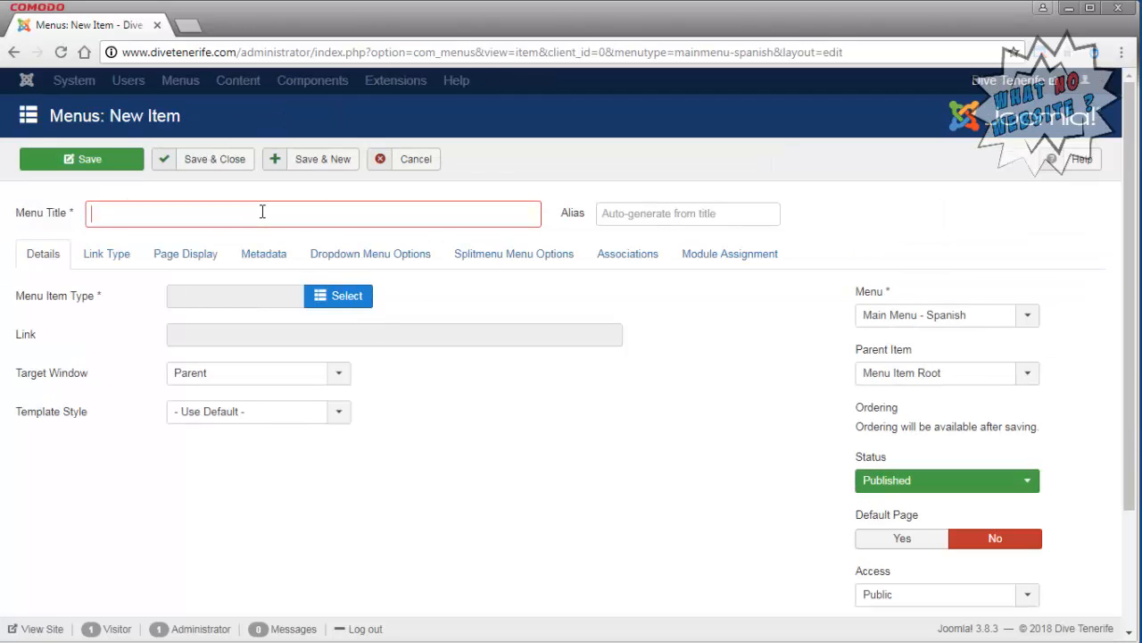
pyautogui.write('Ini')
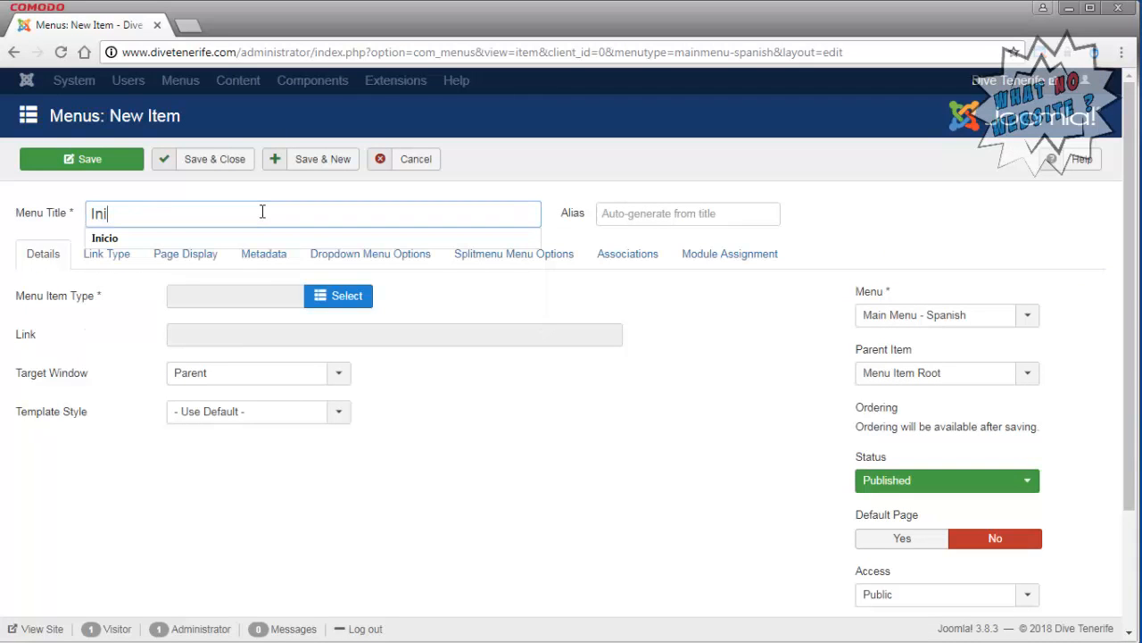
pyautogui.write('cio')
# Set the Inicio menu item's type to K2 Item and link it to the Buceo Tenerife item.
pyautogui.click(355, 300)
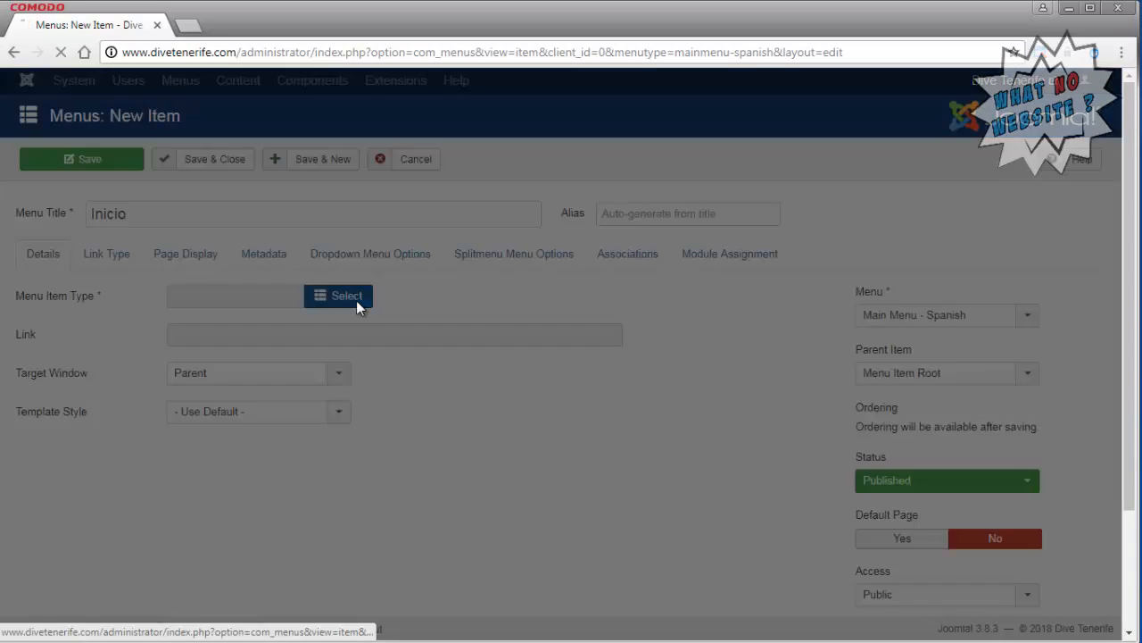
pyautogui.click(239, 271)
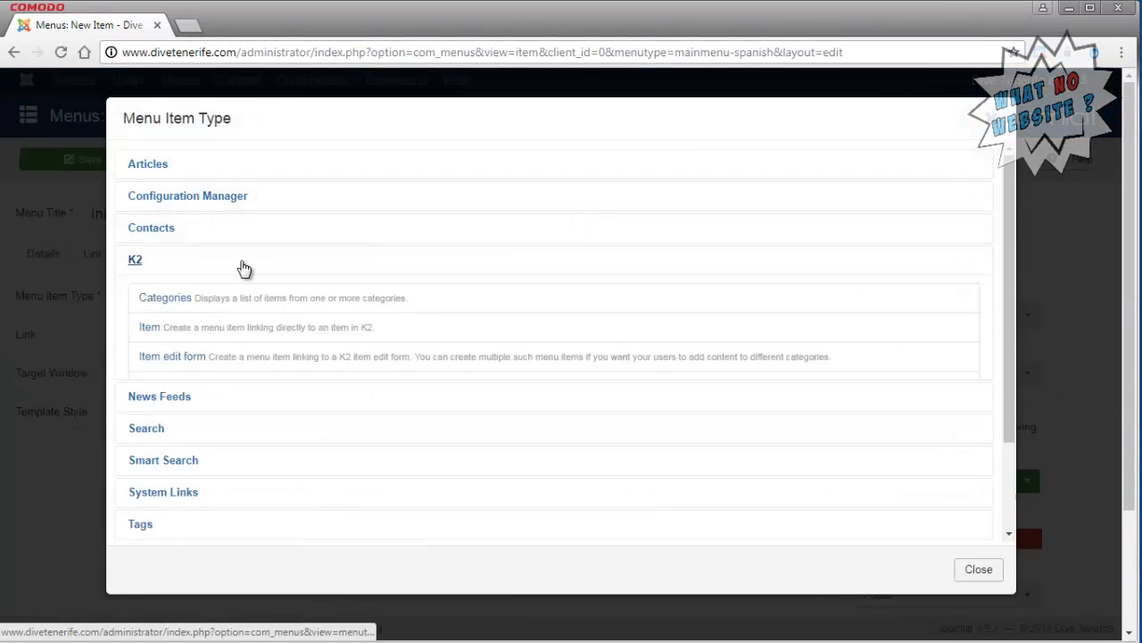
pyautogui.click(202, 338)
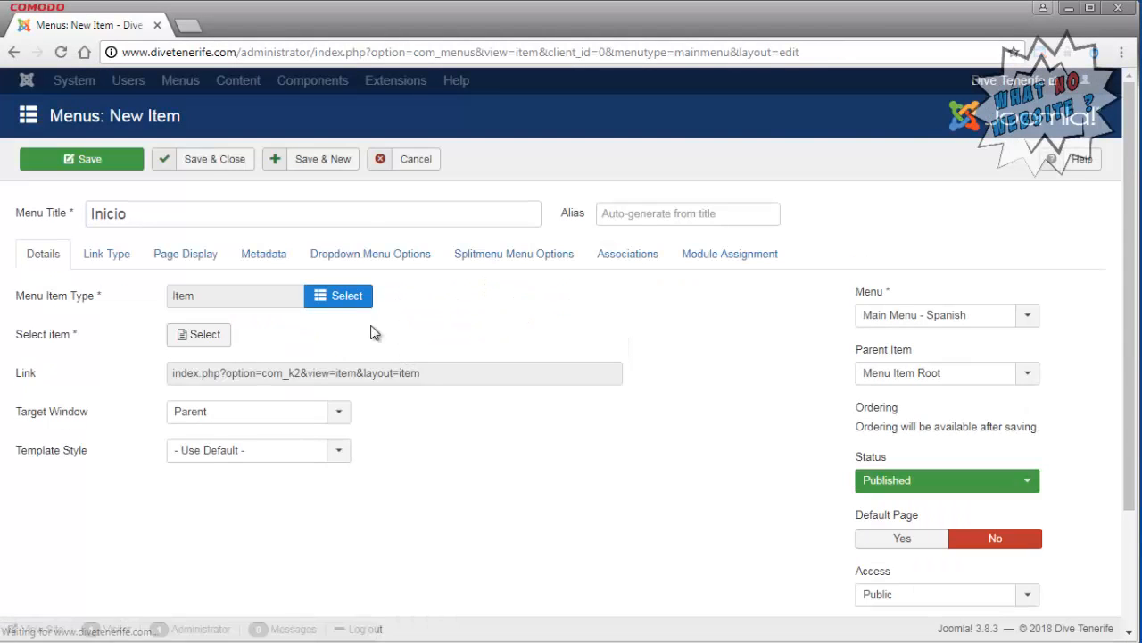
pyautogui.click(188, 334)
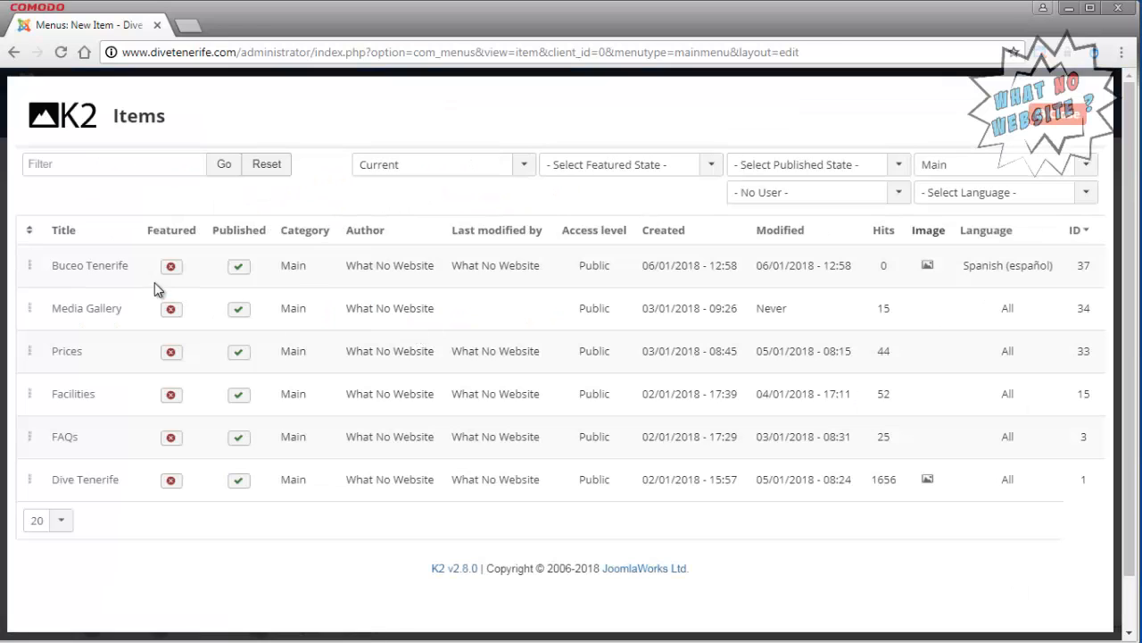
pyautogui.click(124, 272)
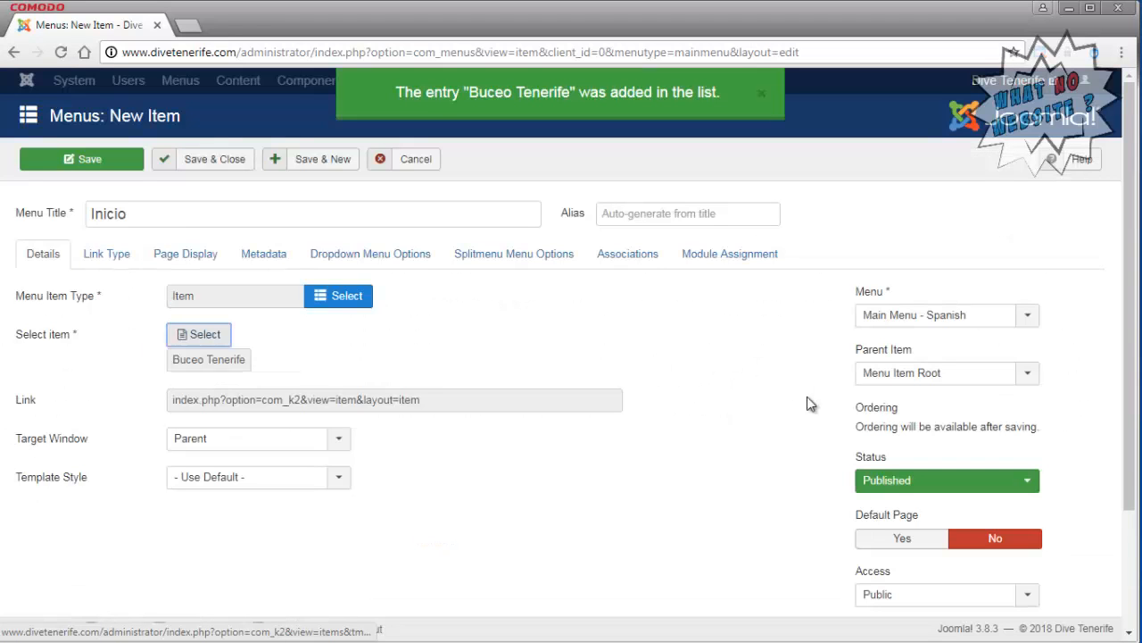
# Set the Inicio menu item's language to Spanish (español), and save and close it.
pyautogui.scroll(-3, 903, 530)
pyautogui.click(928, 505)
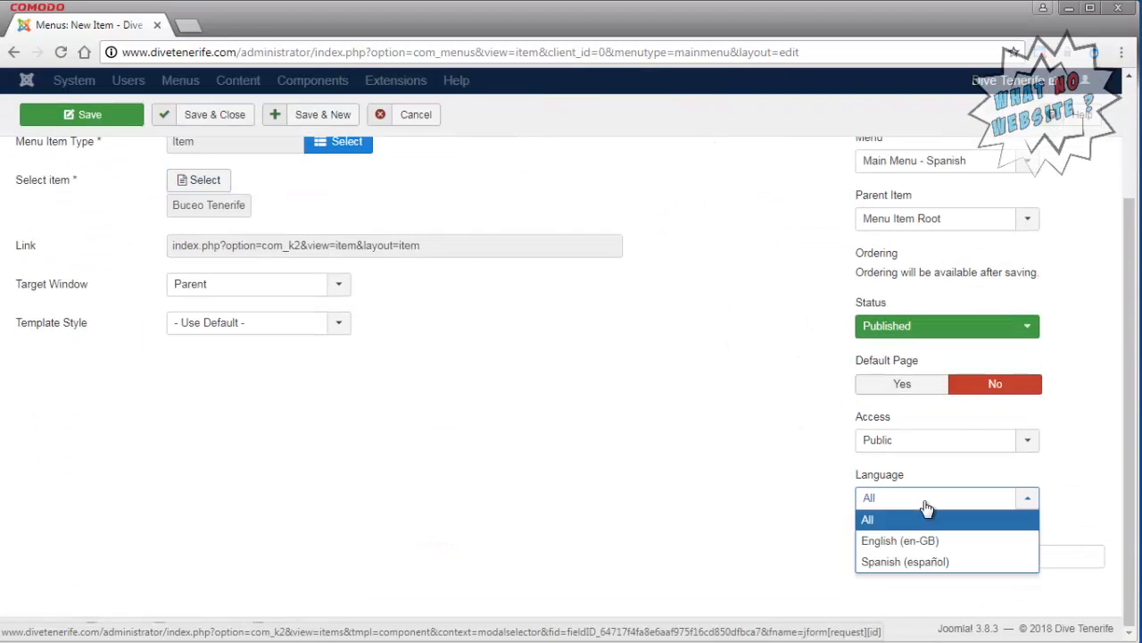
pyautogui.click(902, 560)
pyautogui.scroll(3, 705, 390)
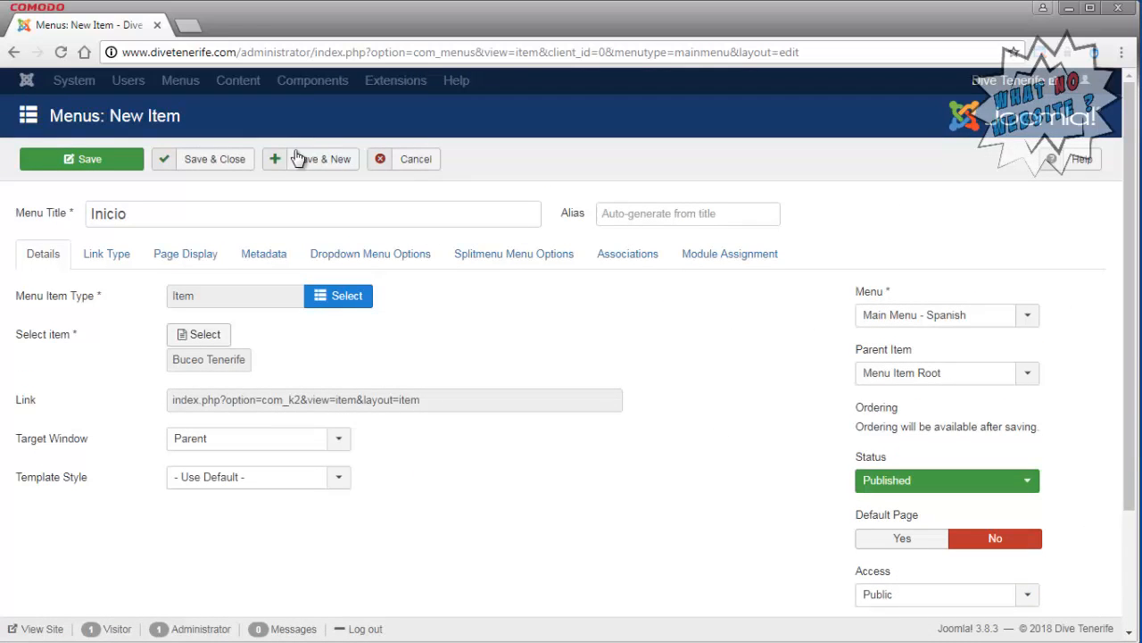
pyautogui.click(221, 157)
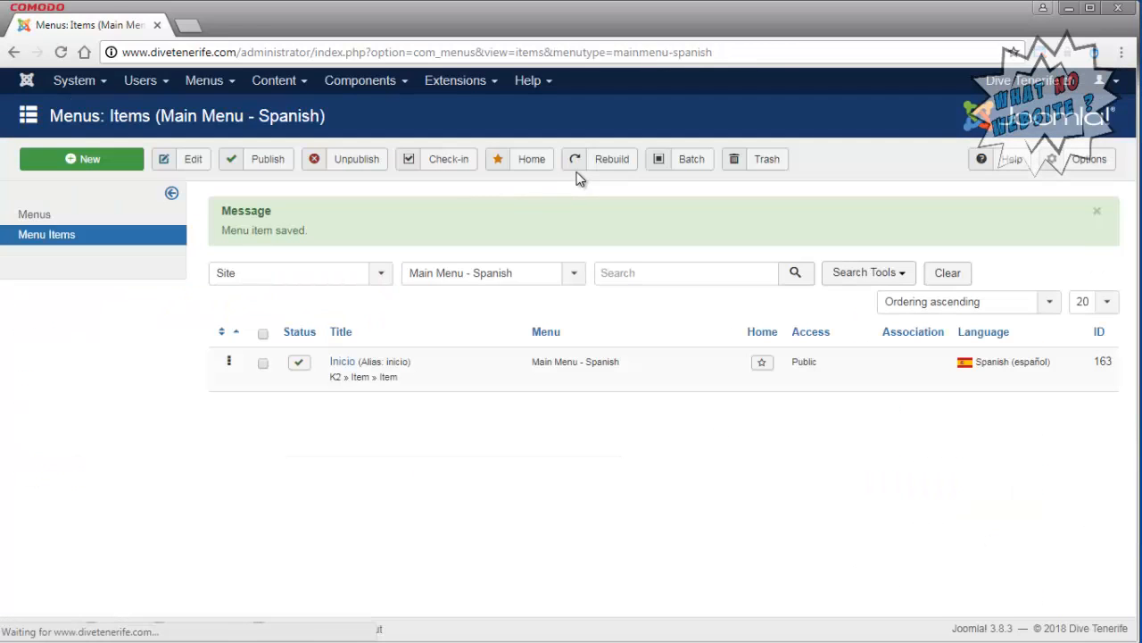
# Make the Inicio menu item the default home page for Spanish, and check the home markers of the site menus.
pyautogui.click(763, 366)
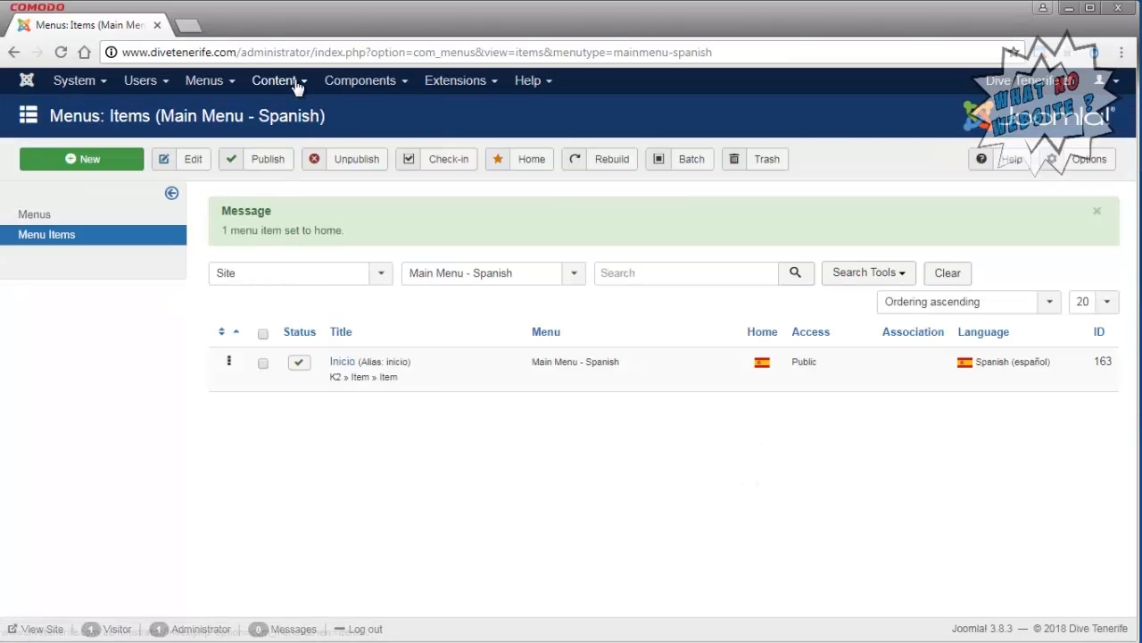
pyautogui.click(222, 84)
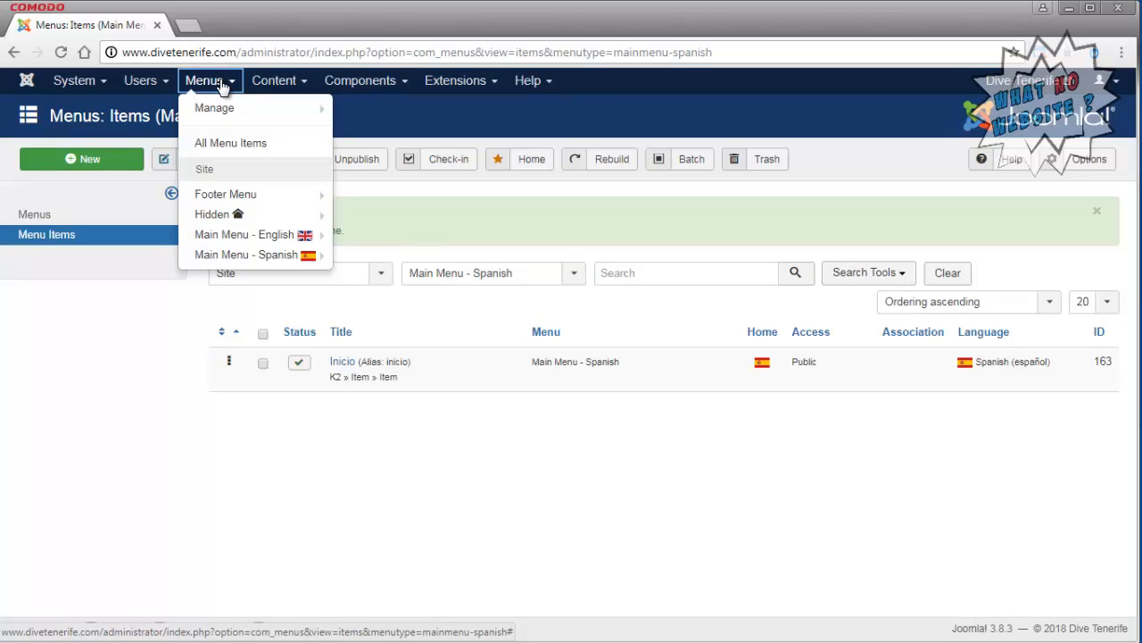
pyautogui.moveTo(233, 218)
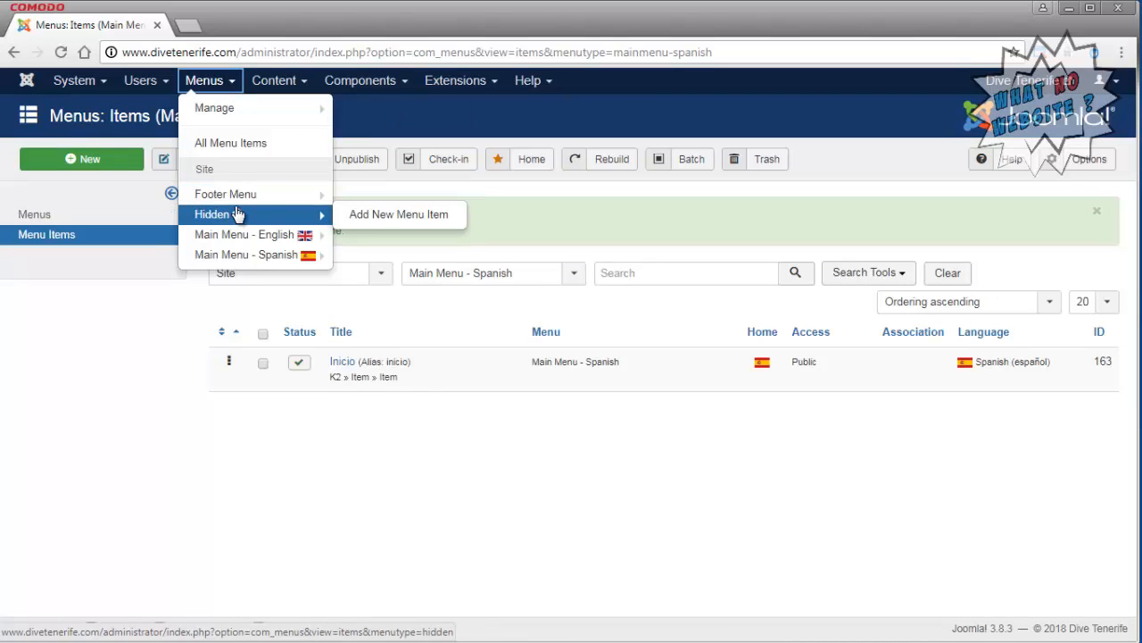
pyautogui.moveTo(238, 239)
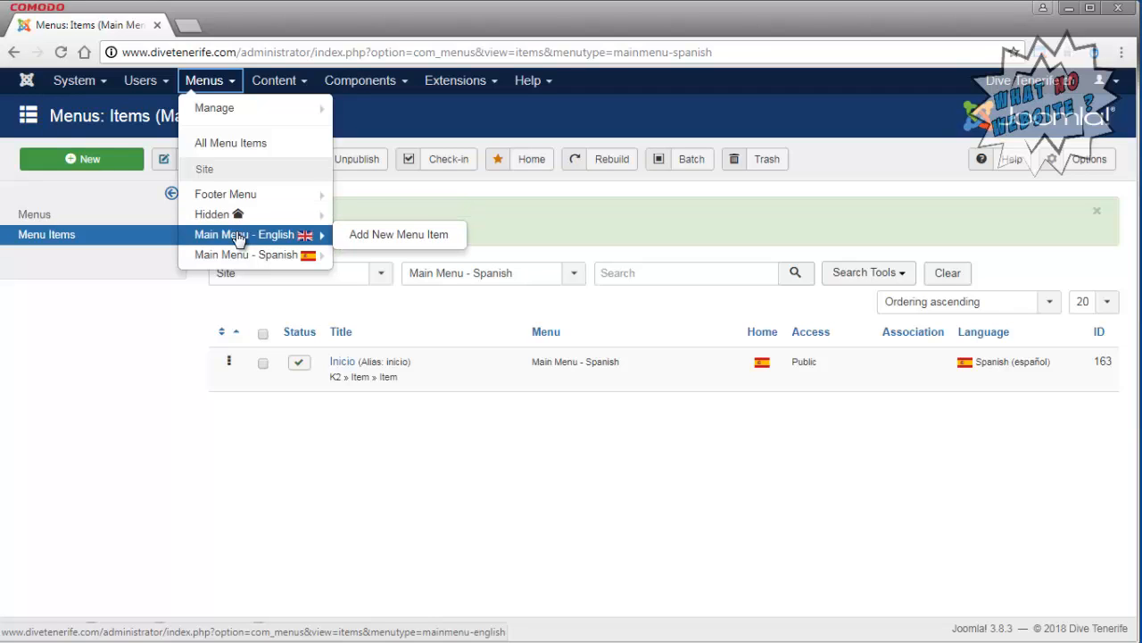
pyautogui.moveTo(246, 259)
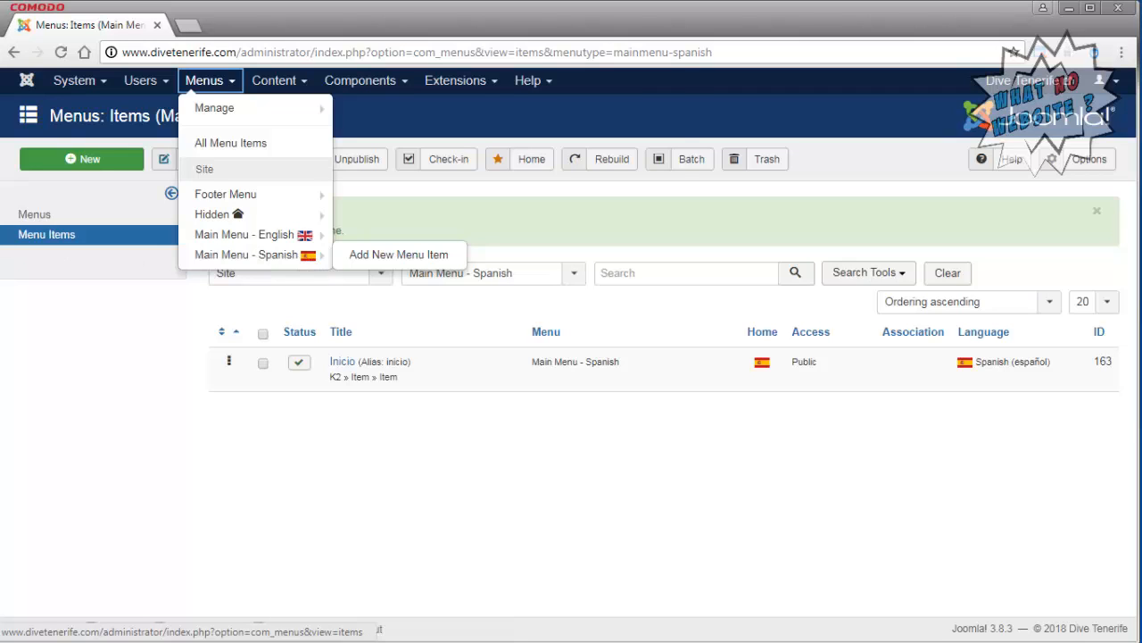
# Switch to the live site, reload its home page, view the Spanish and English versions, and return to the administrator window.
pyautogui.hotkey('alt', 'Tab')
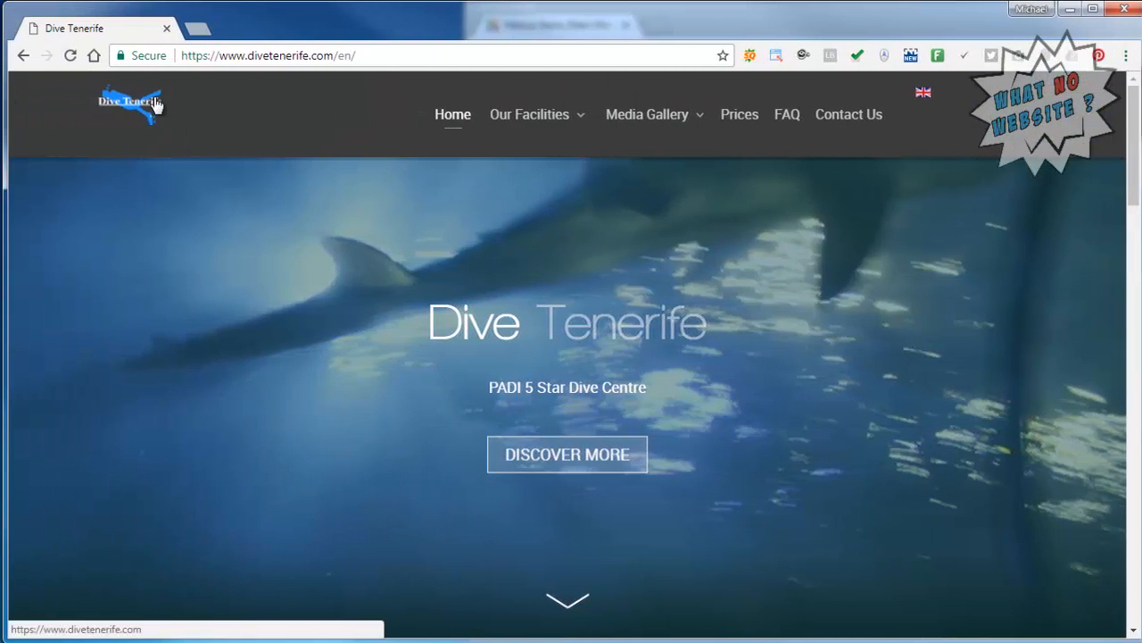
pyautogui.click(155, 102)
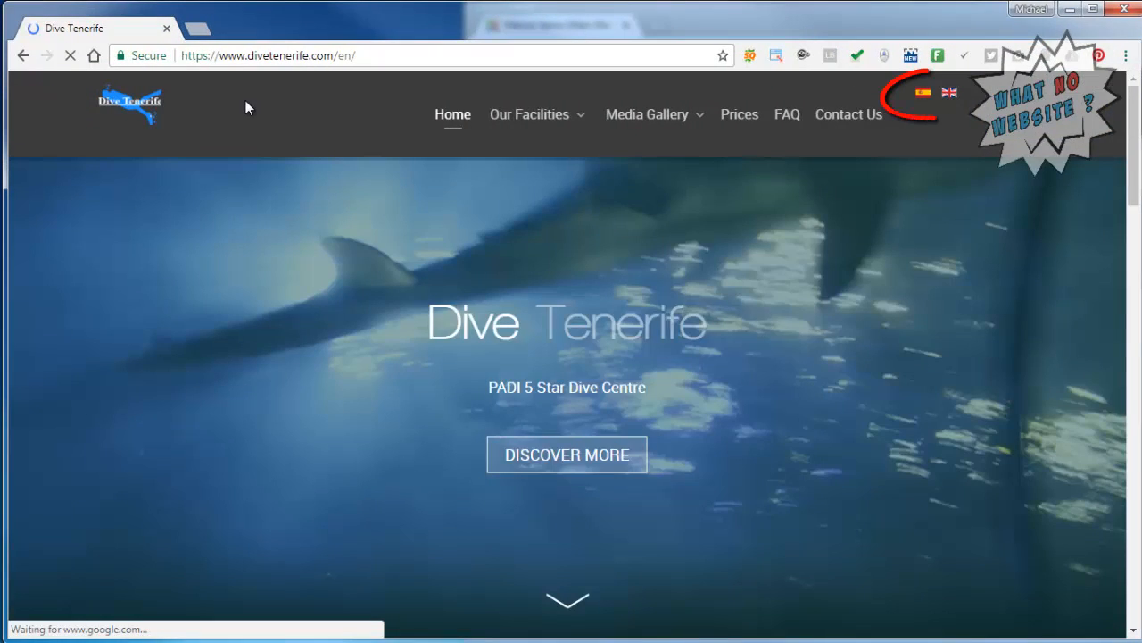
pyautogui.click(922, 94)
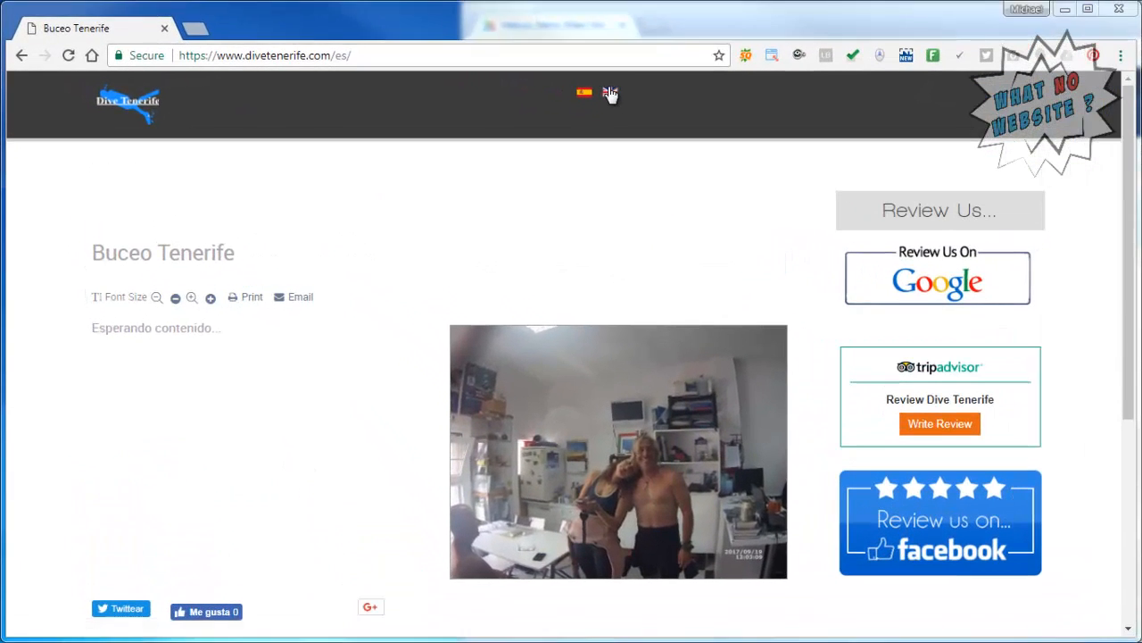
pyautogui.click(609, 93)
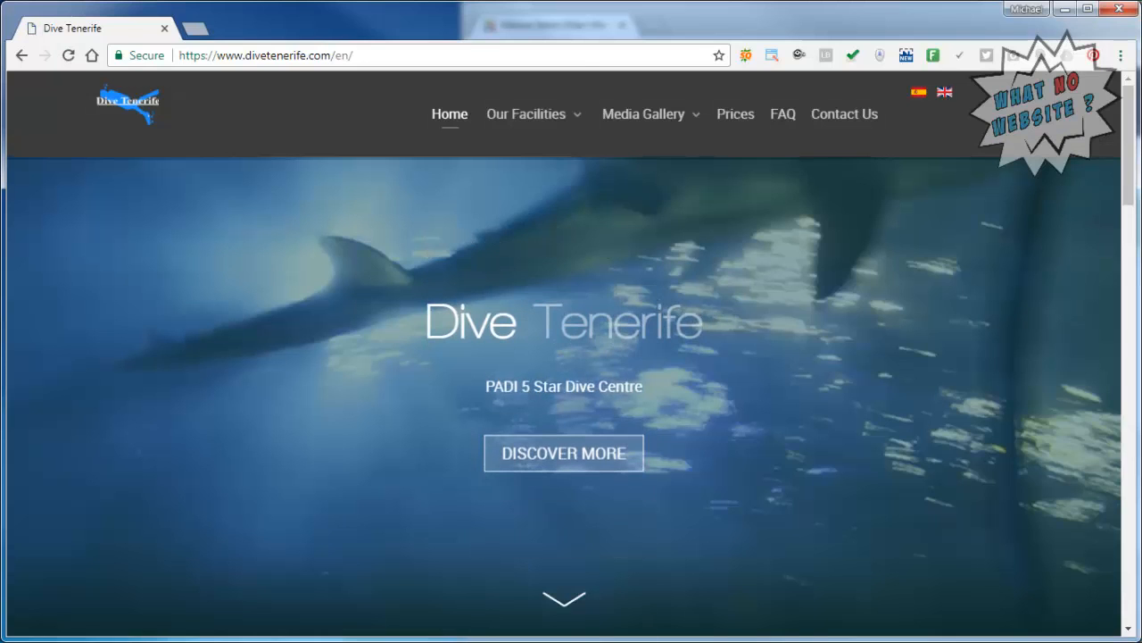
pyautogui.hotkey('alt', 'Tab')
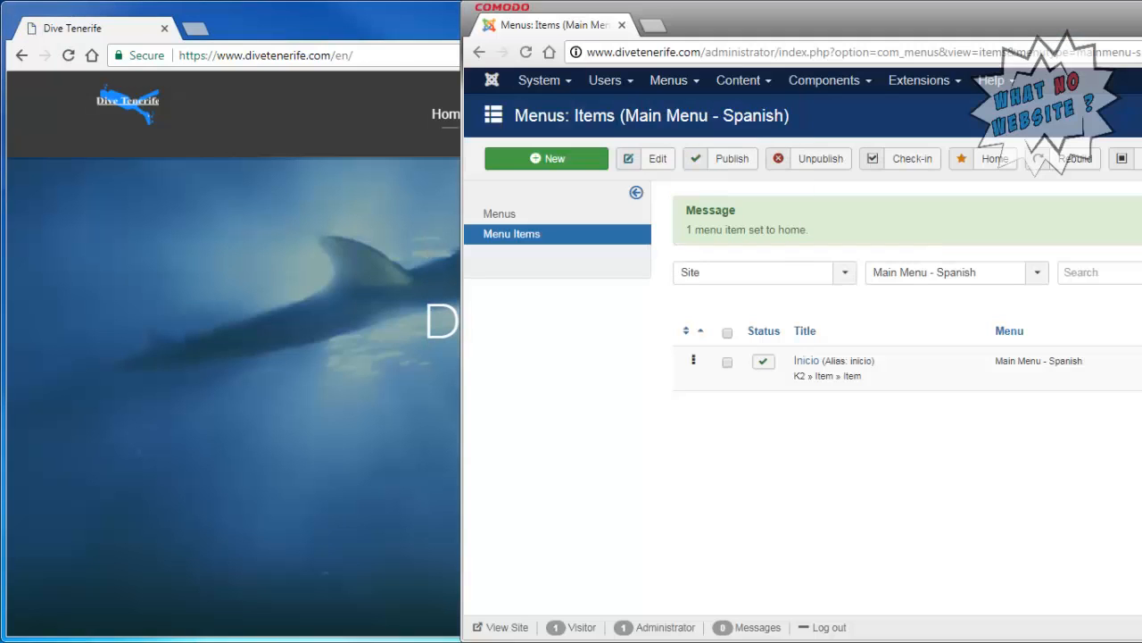
pyautogui.click(315, 107)
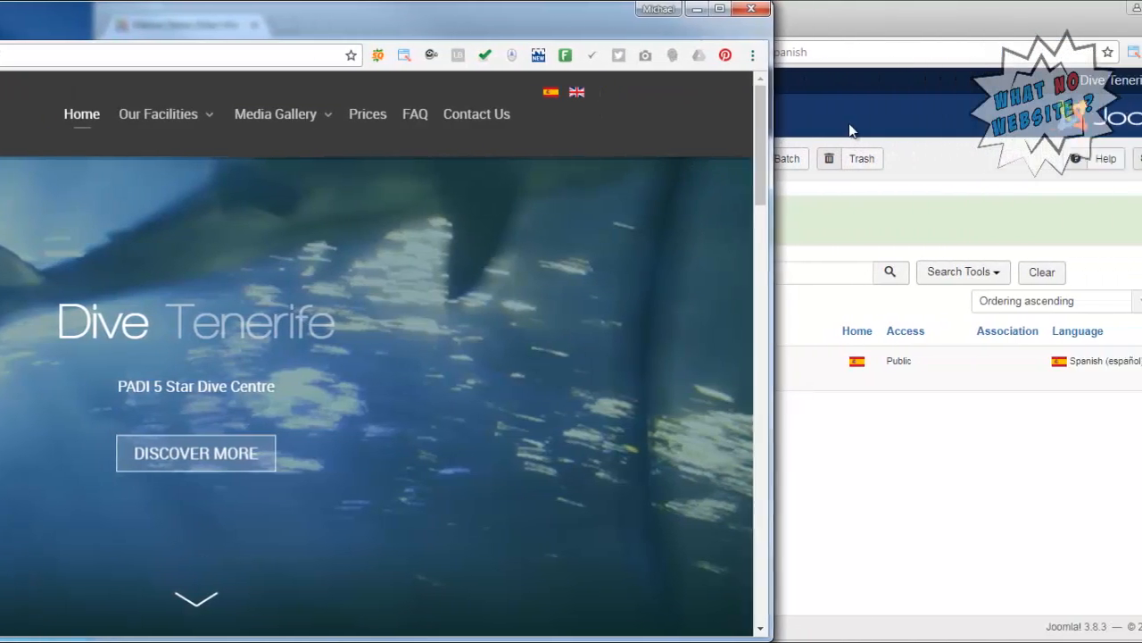
pyautogui.click(849, 131)
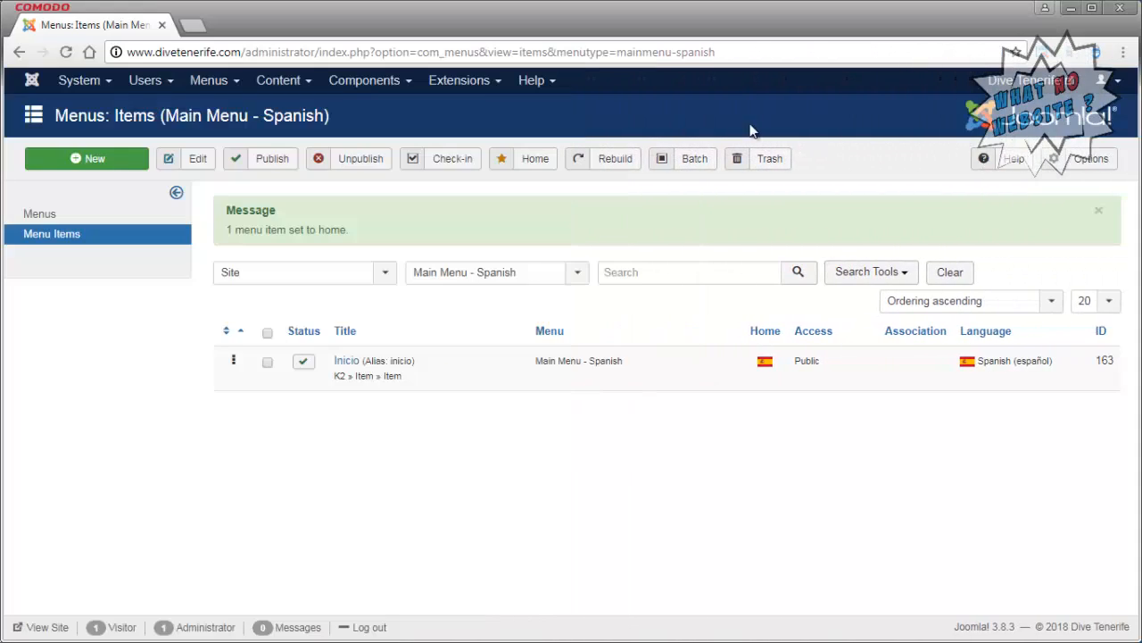
# Open the site modules list and clear the header-b position filter.
pyautogui.click(475, 82)
pyautogui.click(462, 145)
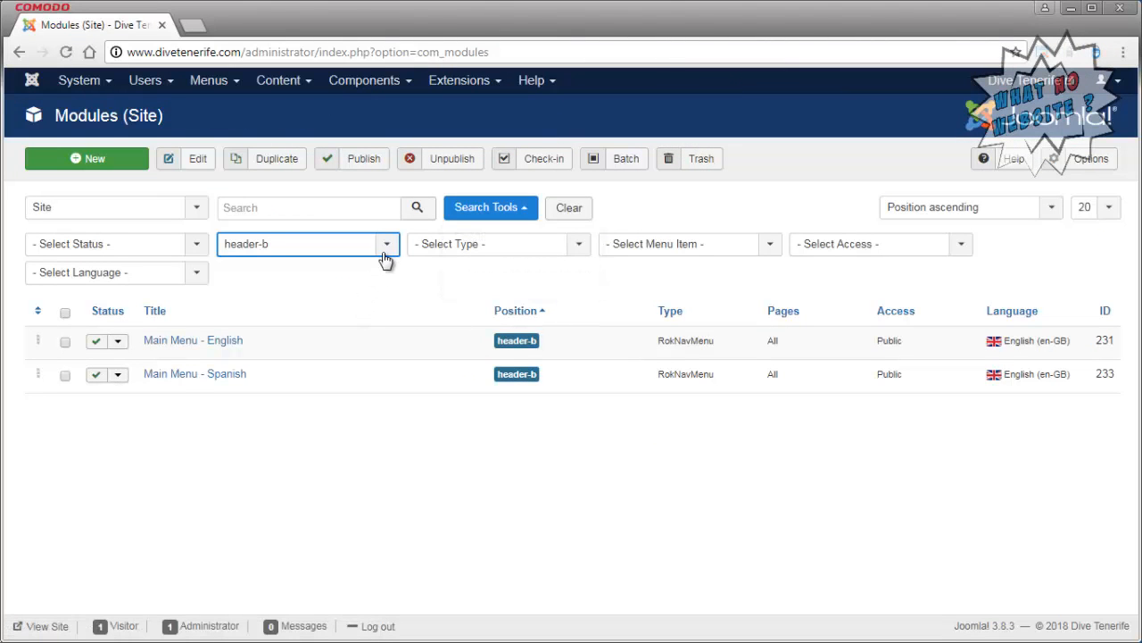
pyautogui.click(387, 252)
pyautogui.moveTo(395, 370); pyautogui.dragTo(306, 298)
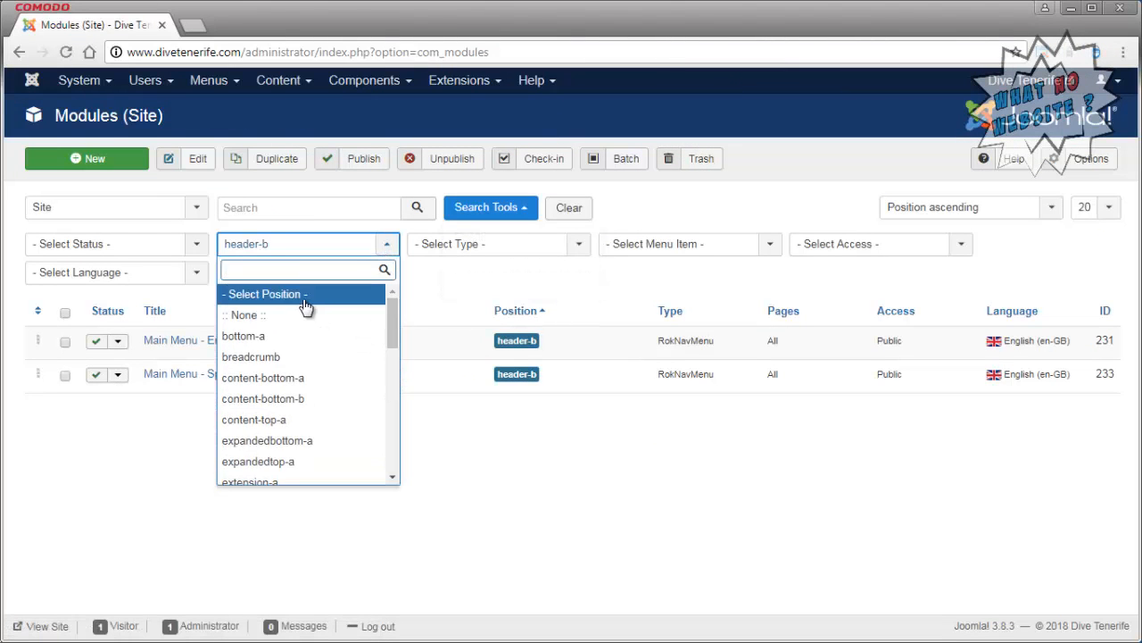
pyautogui.click(304, 296)
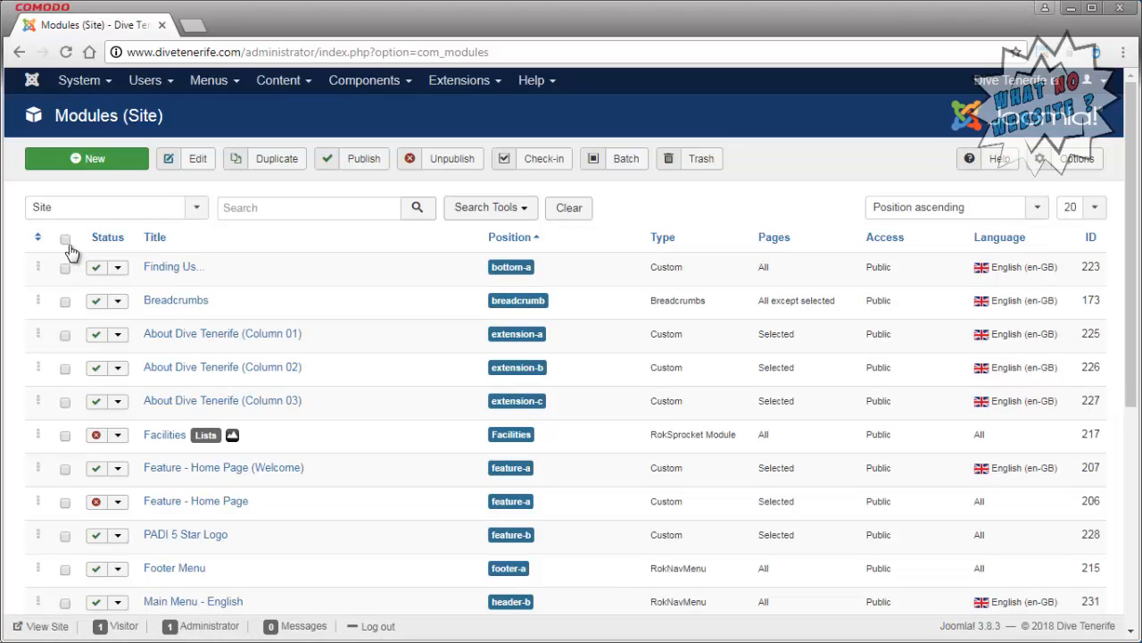
# Batch-set the language of all modules on the page except Language Switcher to English (en-GB), and review the list.
pyautogui.click(65, 241)
pyautogui.scroll(-3, 426, 320)
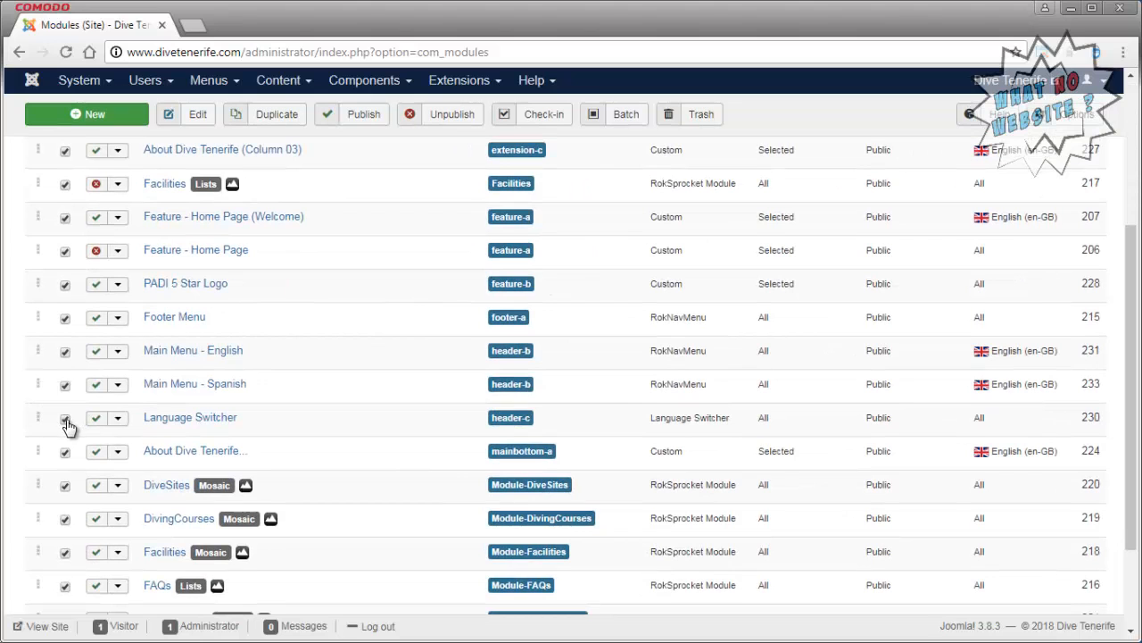
pyautogui.scroll(-2, 332, 413)
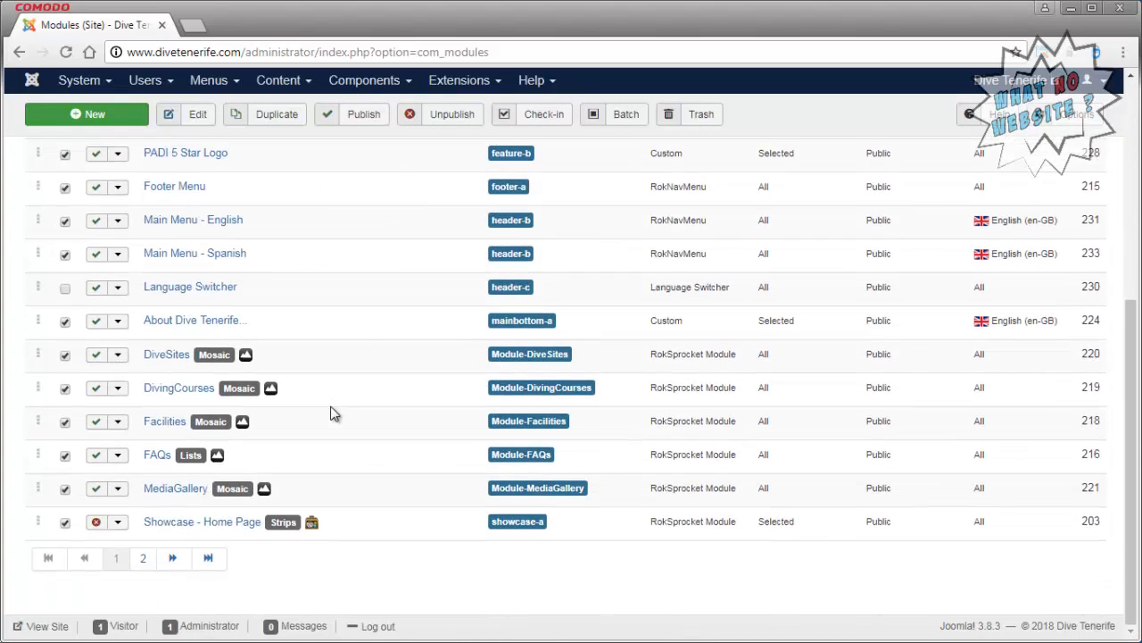
pyautogui.scroll(5, 332, 413)
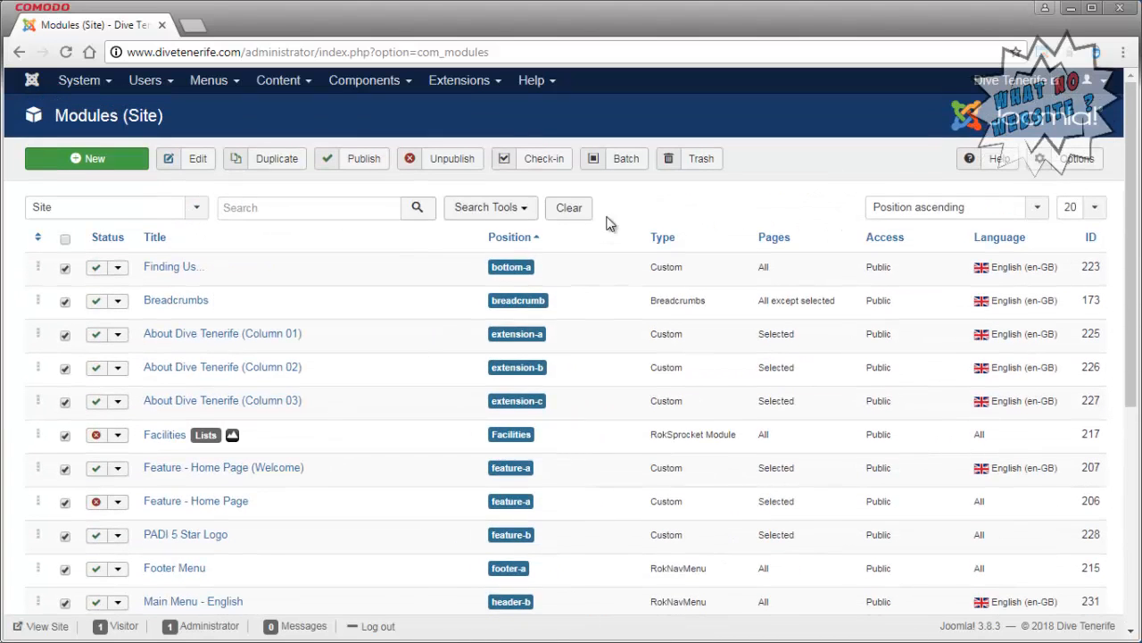
pyautogui.click(625, 158)
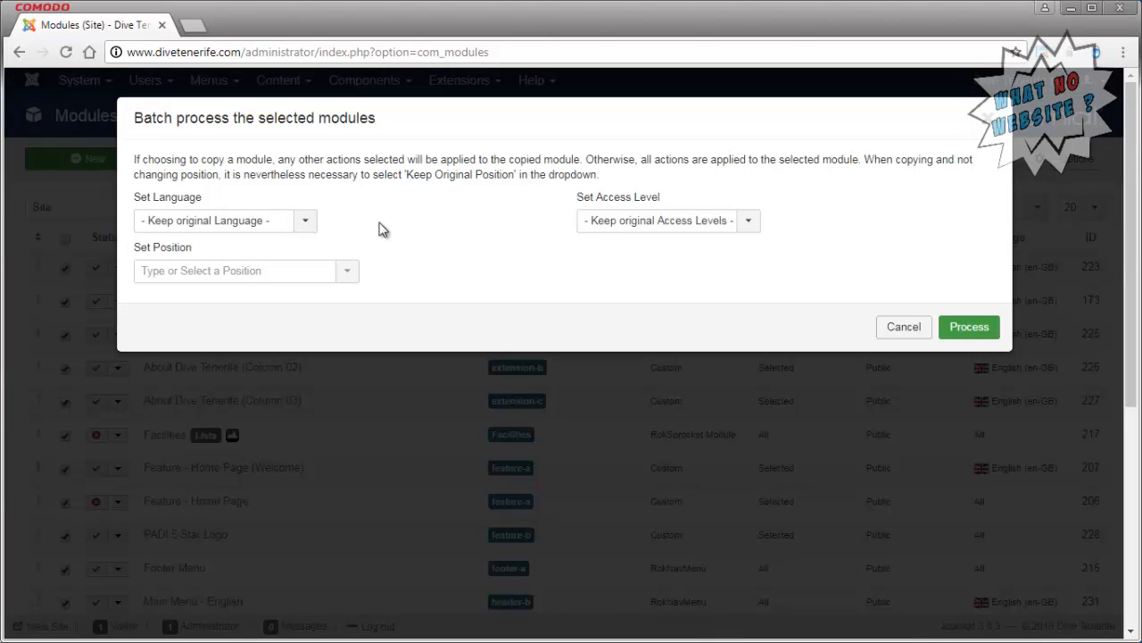
pyautogui.click(282, 225)
pyautogui.click(168, 286)
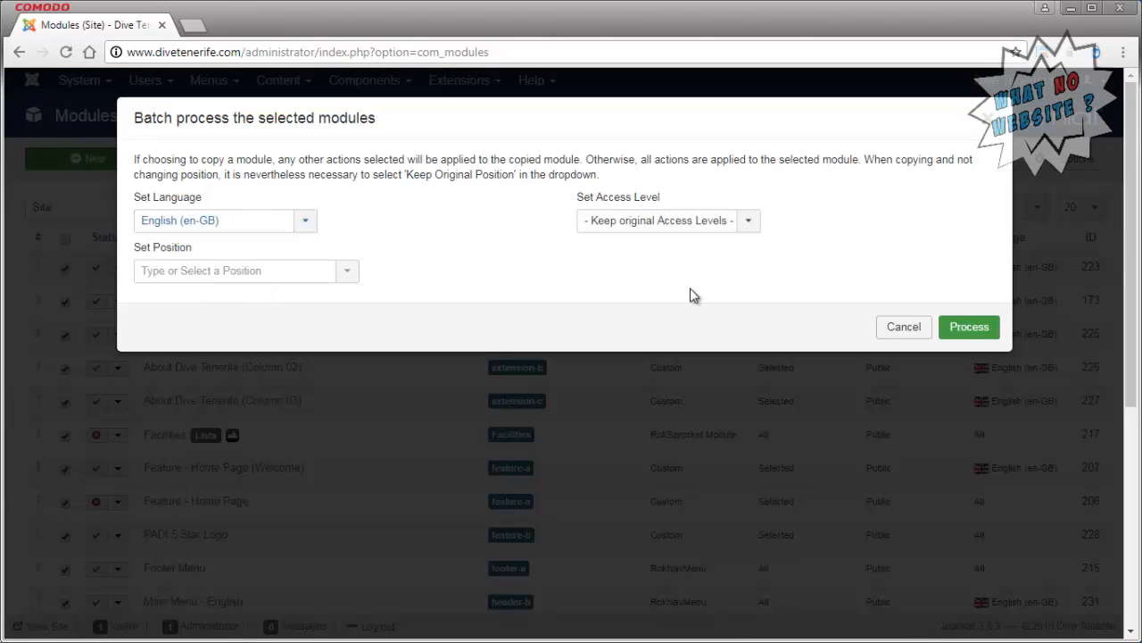
pyautogui.click(965, 328)
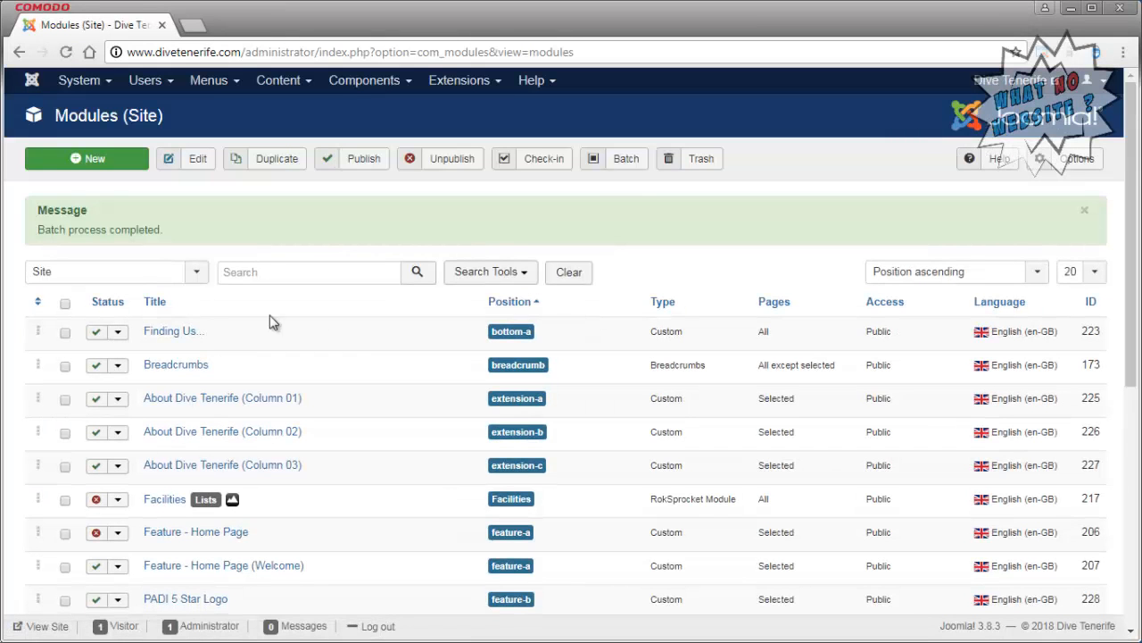
pyautogui.scroll(-5, 382, 323)
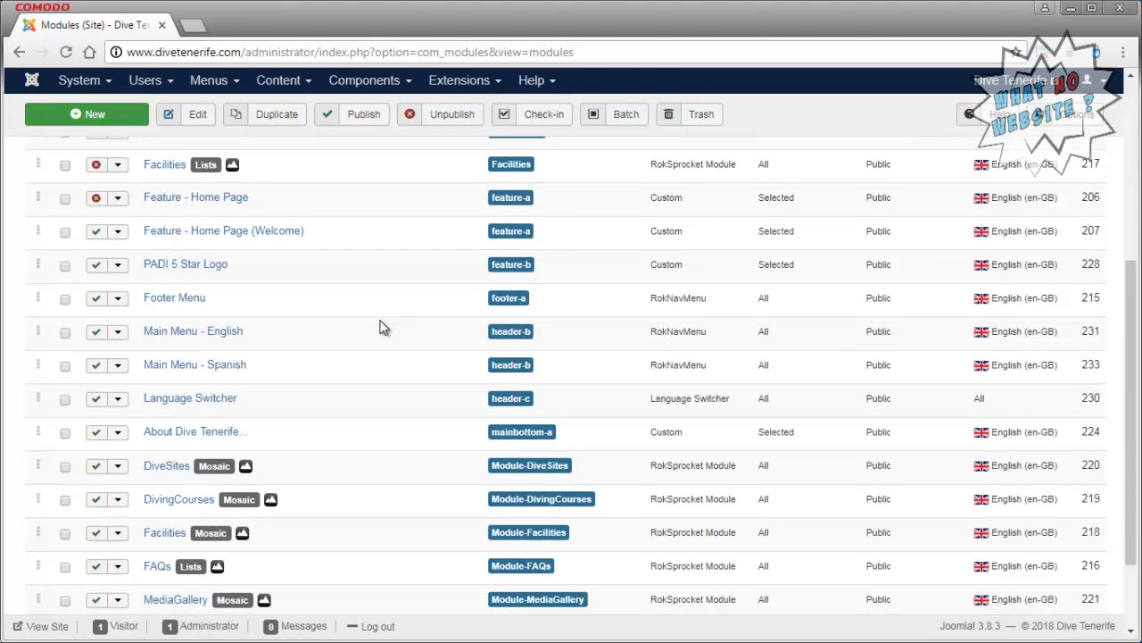
pyautogui.scroll(10, 382, 327)
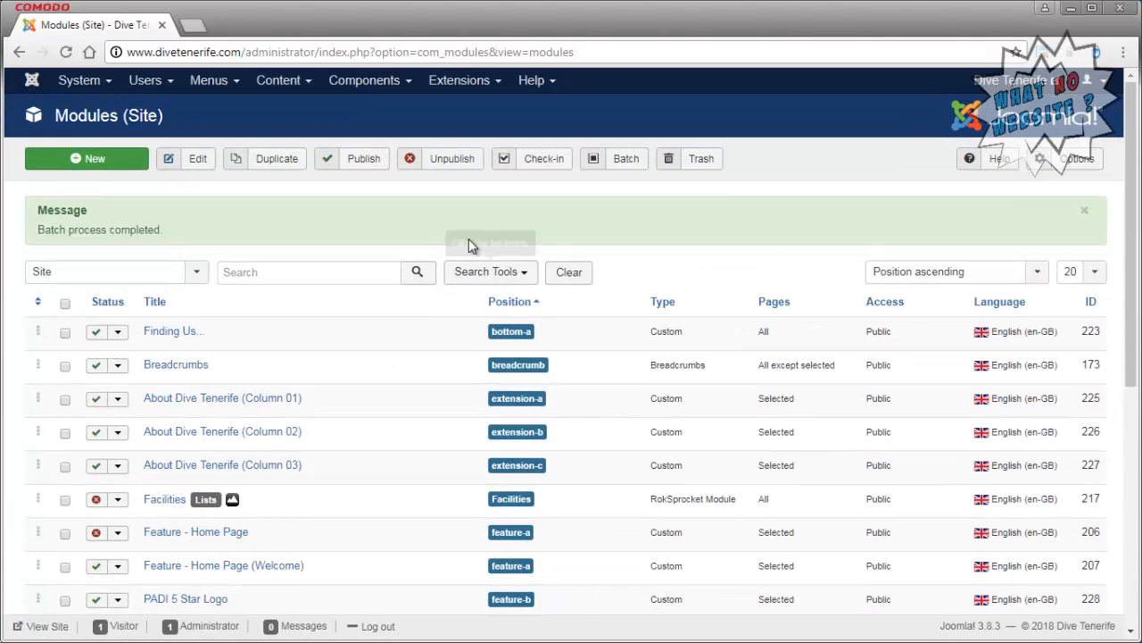
# Filter the modules list to the header-b position.
pyautogui.click(490, 278)
pyautogui.click(387, 307)
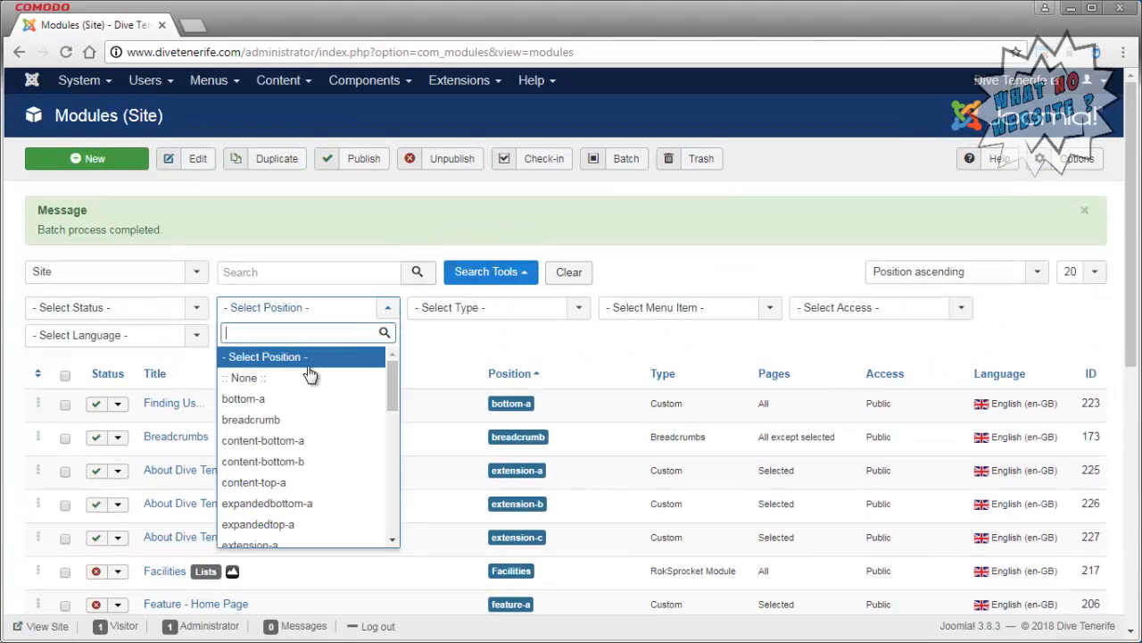
pyautogui.scroll(-2, 335, 451)
pyautogui.scroll(-2, 337, 444)
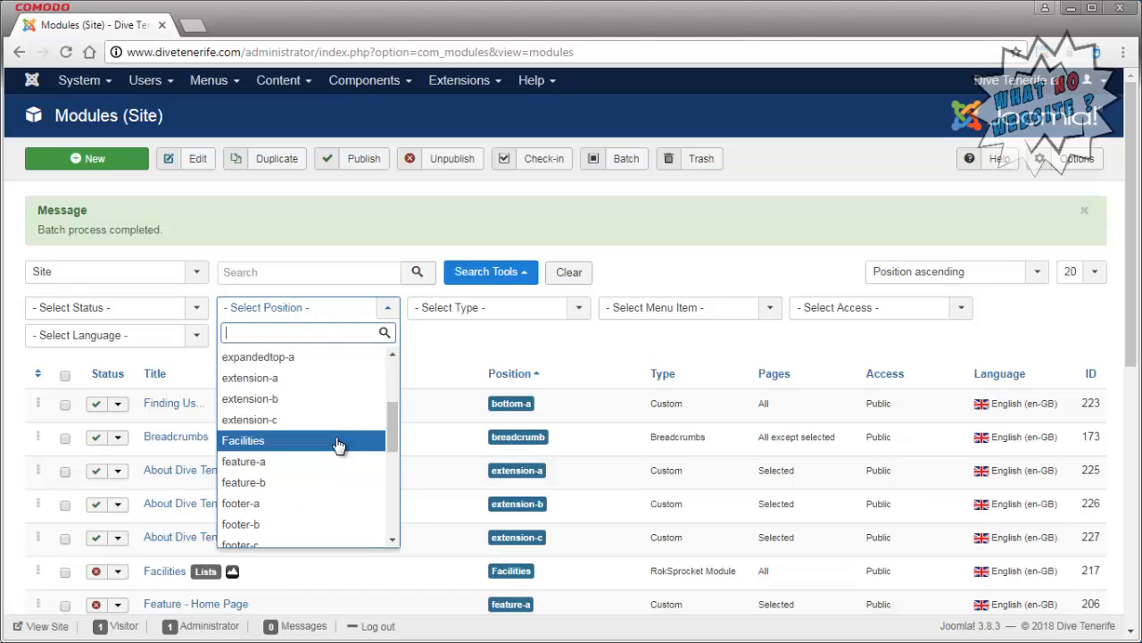
pyautogui.scroll(-4, 330, 450)
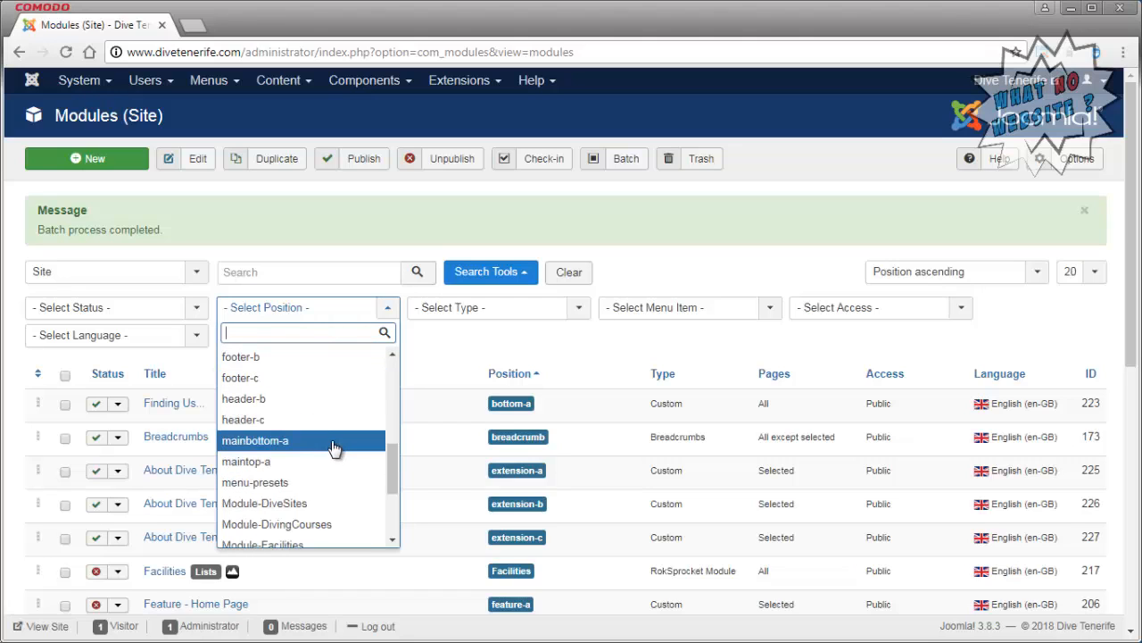
pyautogui.click(315, 398)
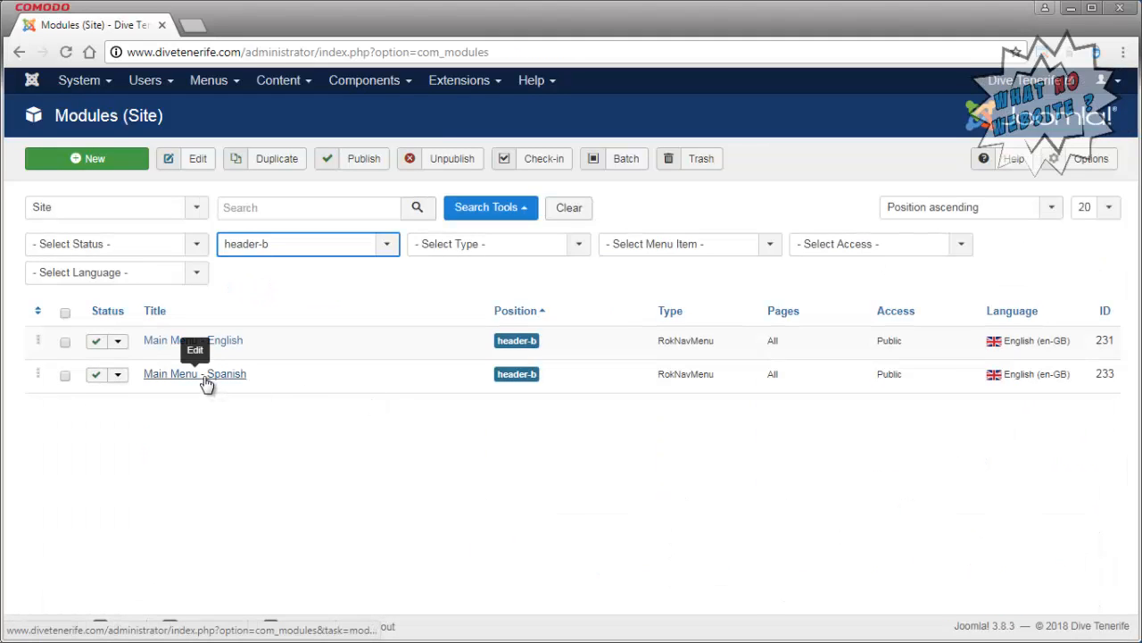
# Set the Main Menu - Spanish module's language to Spanish (español), and save and close it.
pyautogui.click(205, 382)
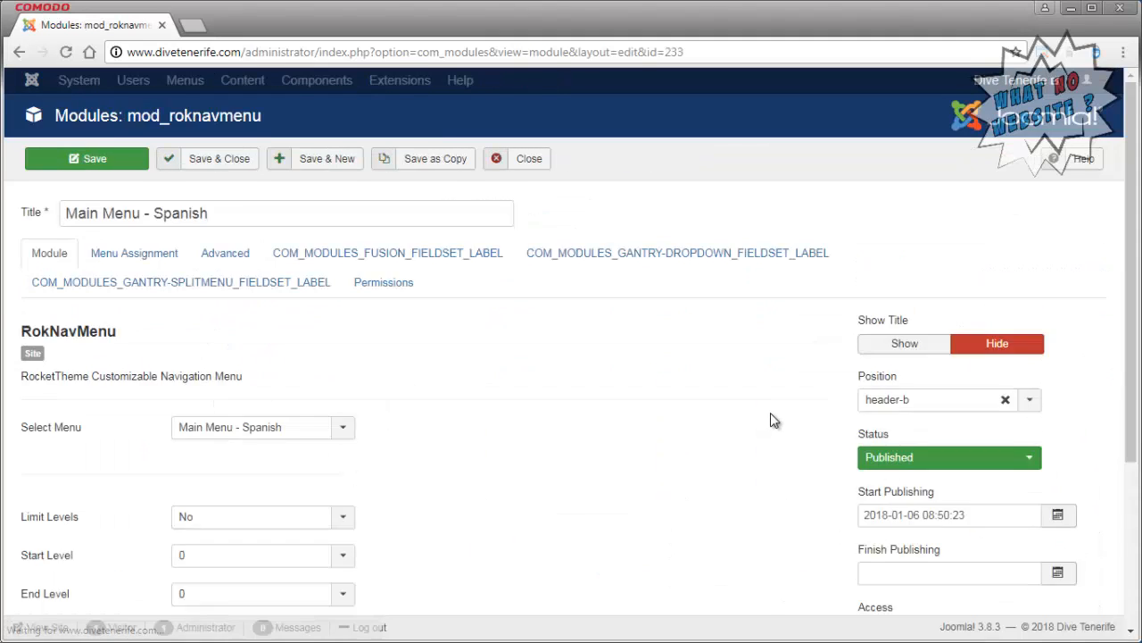
pyautogui.scroll(-3, 773, 418)
pyautogui.click(874, 497)
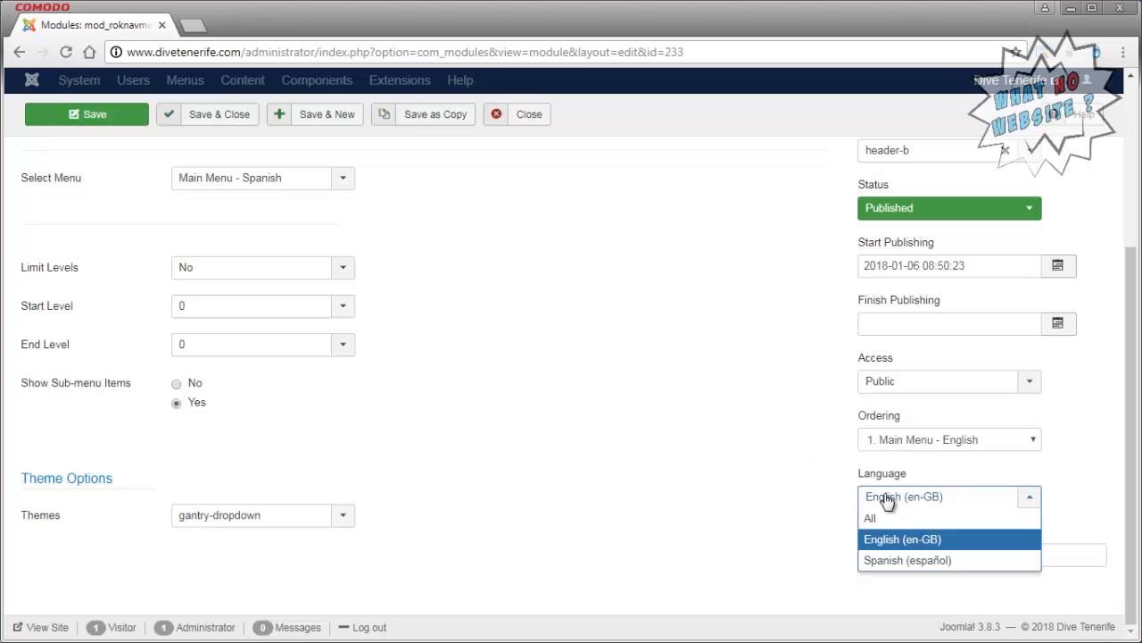
pyautogui.click(898, 562)
pyautogui.scroll(3, 684, 397)
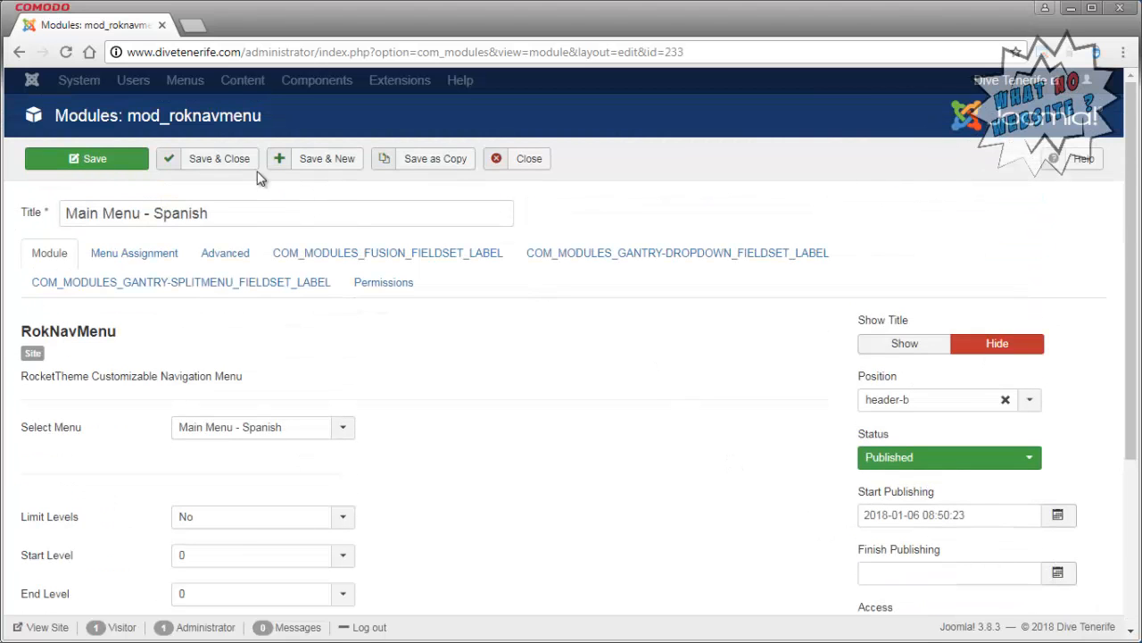
pyautogui.click(214, 158)
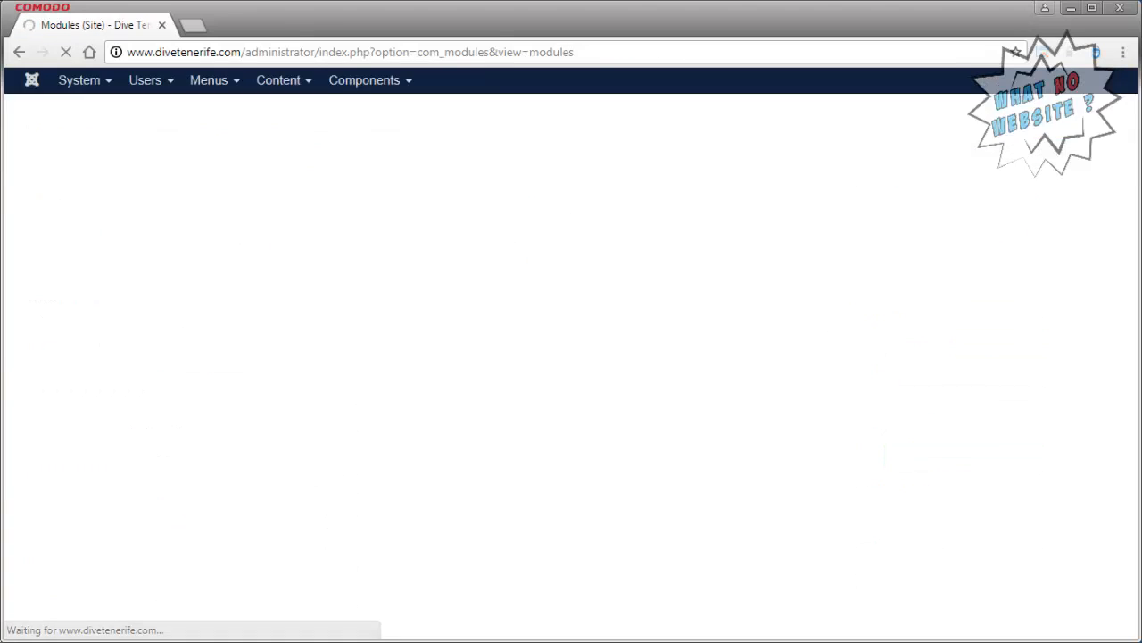
# Check the header menu on the live site's Spanish page, and return to the modules list.
pyautogui.hotkey('alt', 'Tab')
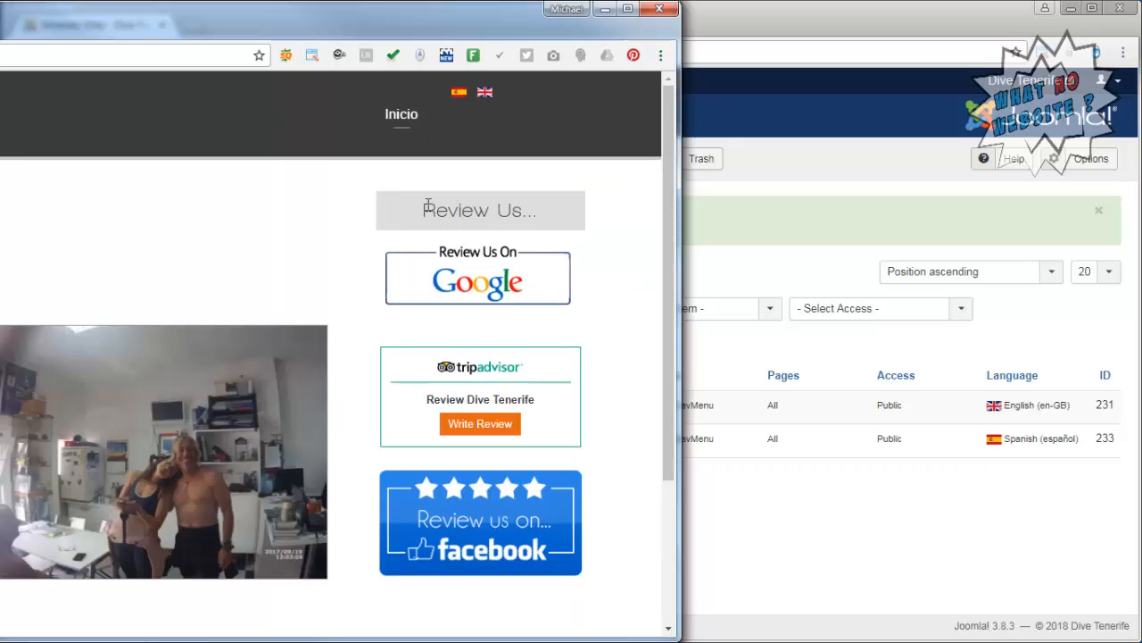
pyautogui.moveTo(428, 206); pyautogui.dragTo(712, 240)
pyautogui.click(702, 235)
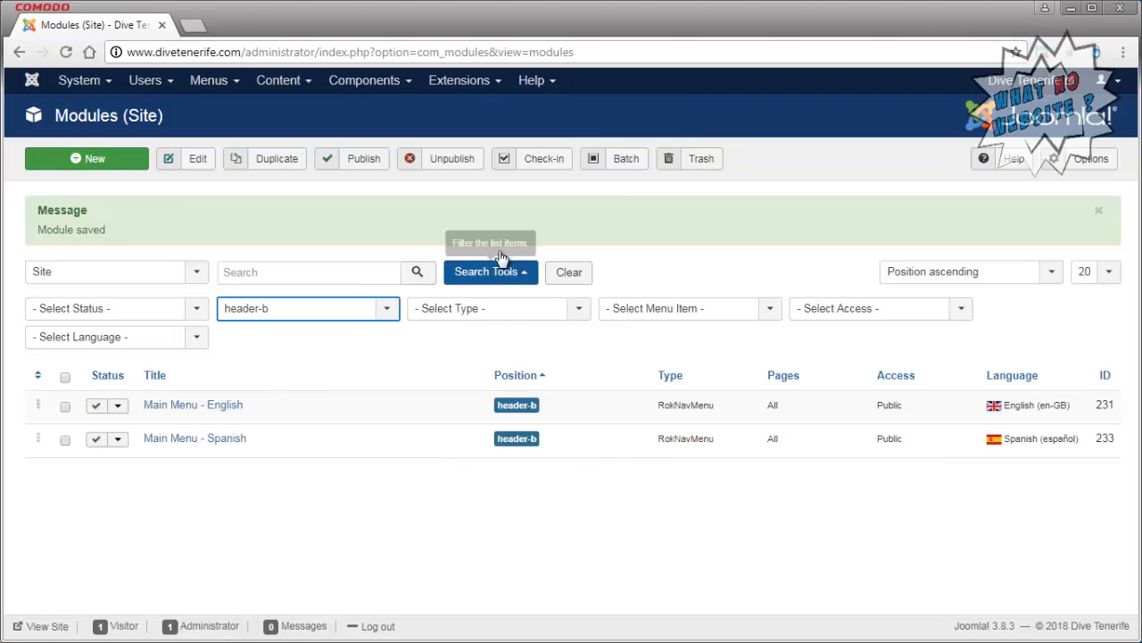
# Change the modules list's position filter to :: None ::.
pyautogui.click(387, 308)
pyautogui.scroll(3, 395, 377)
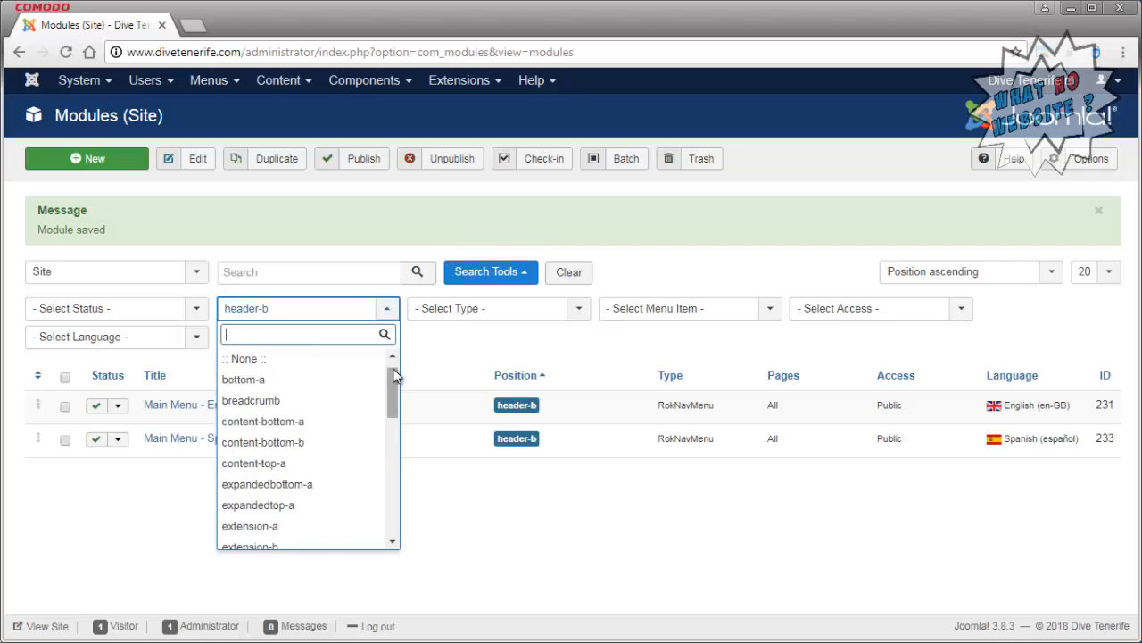
pyautogui.click(287, 360)
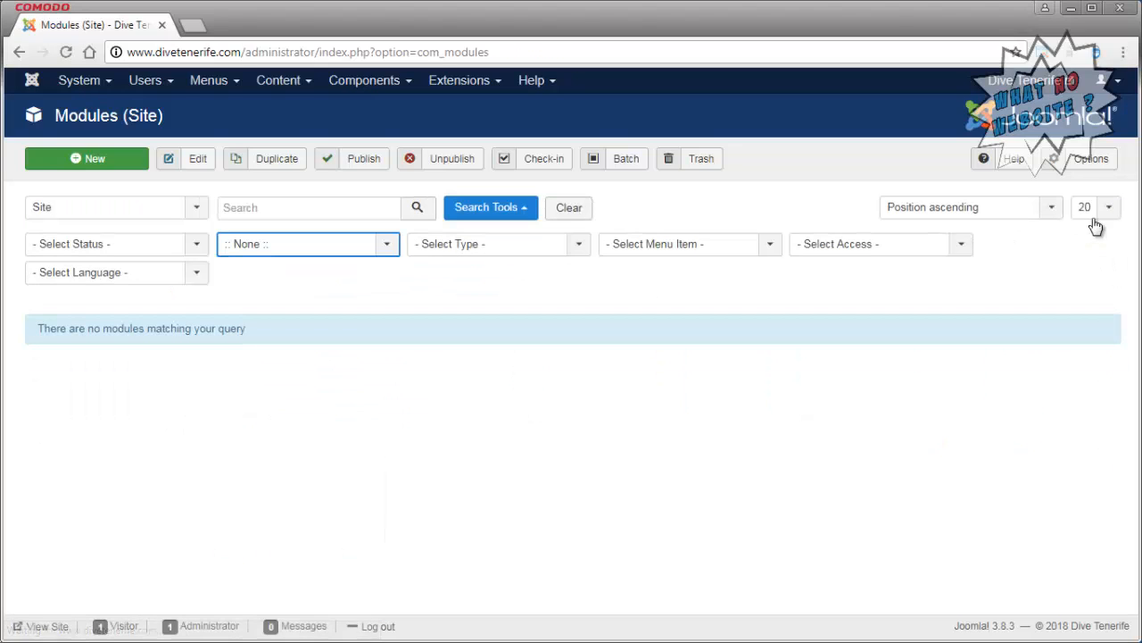
# Set the modules list to show 500 entries per page and clear all its filters.
pyautogui.click(1112, 209)
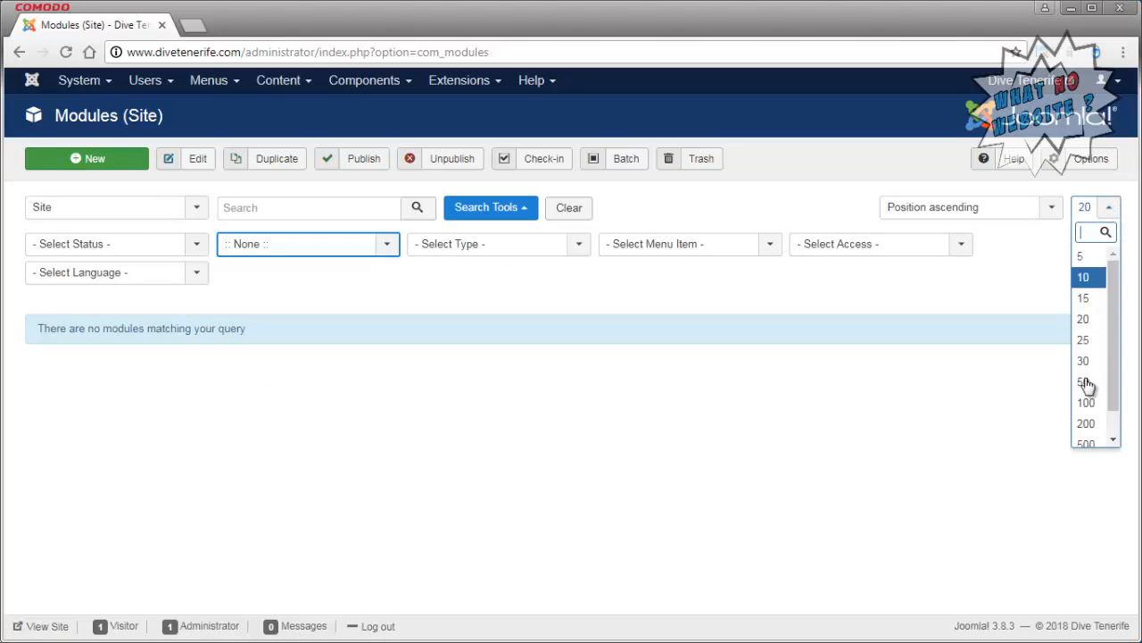
pyautogui.click(1088, 440)
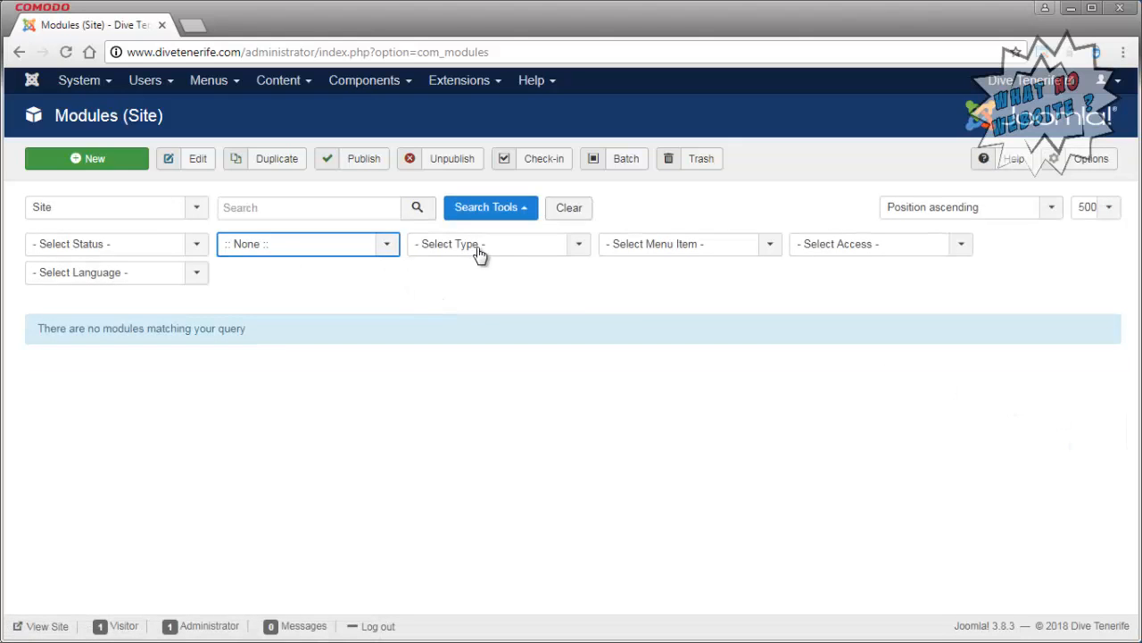
pyautogui.click(580, 215)
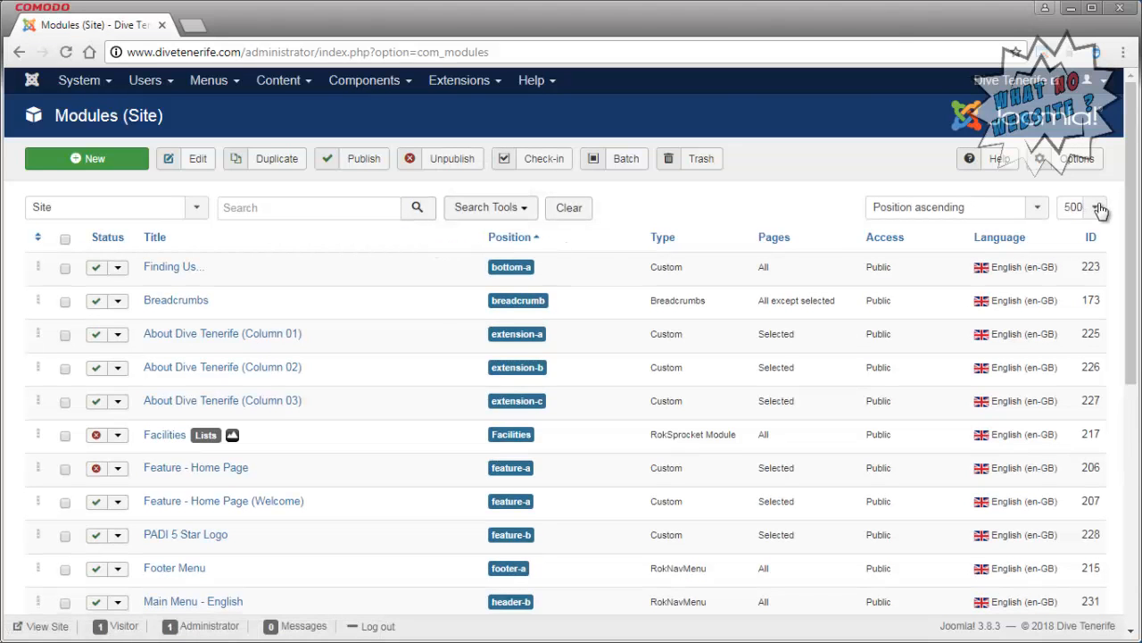
# Open the Review Us... module in the sidebar-a position, change its language from All, and save and close it.
pyautogui.scroll(-4, 375, 262)
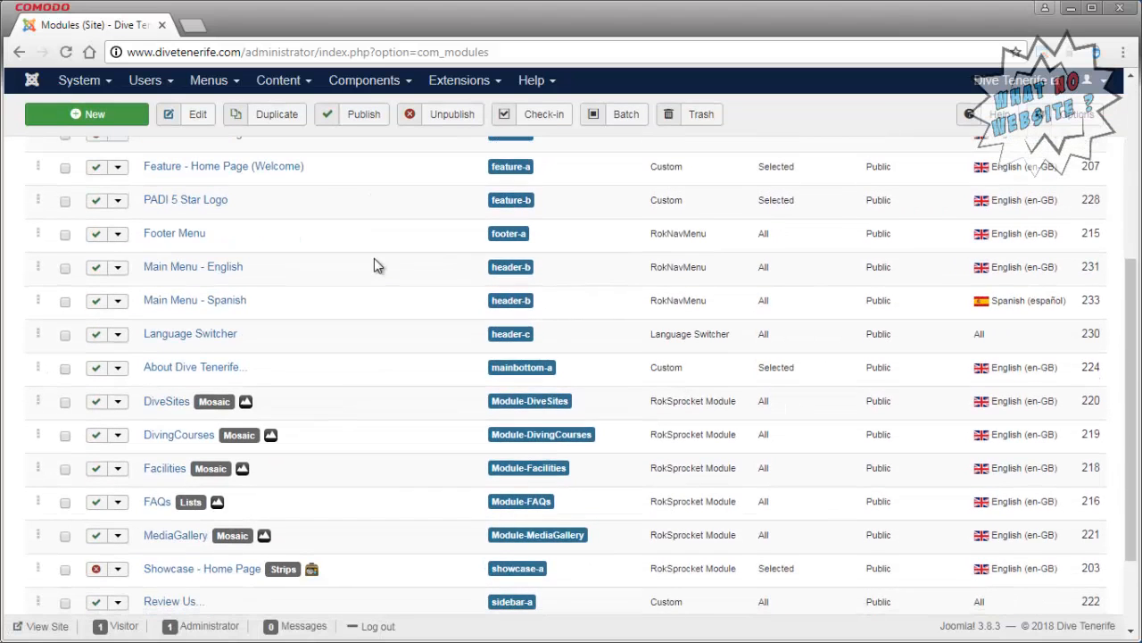
pyautogui.scroll(-2, 374, 258)
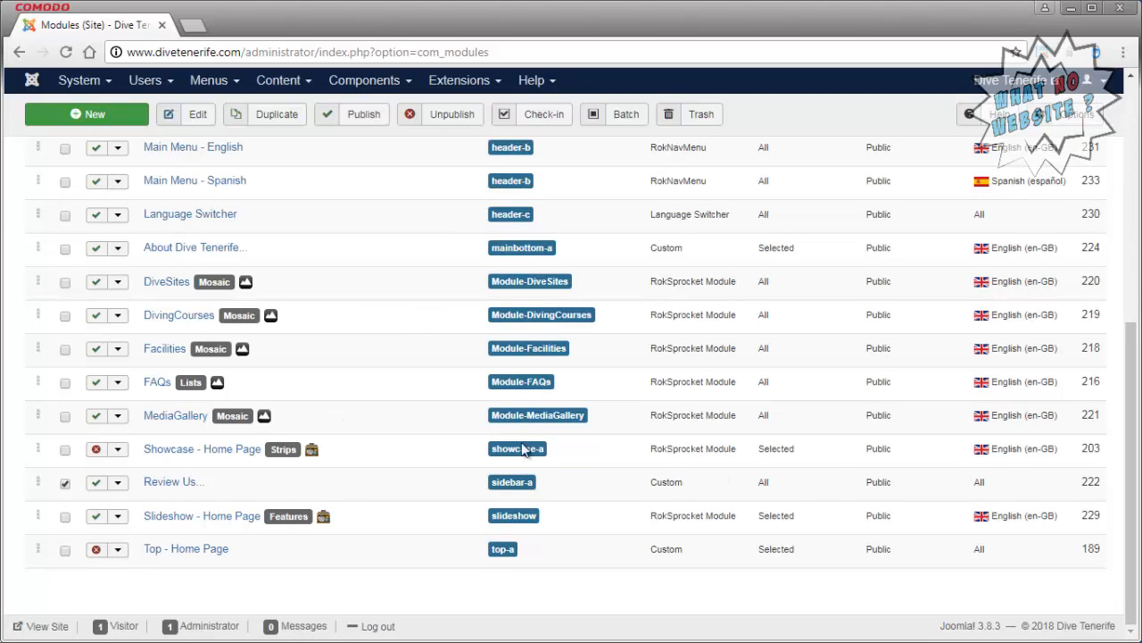
pyautogui.click(173, 481)
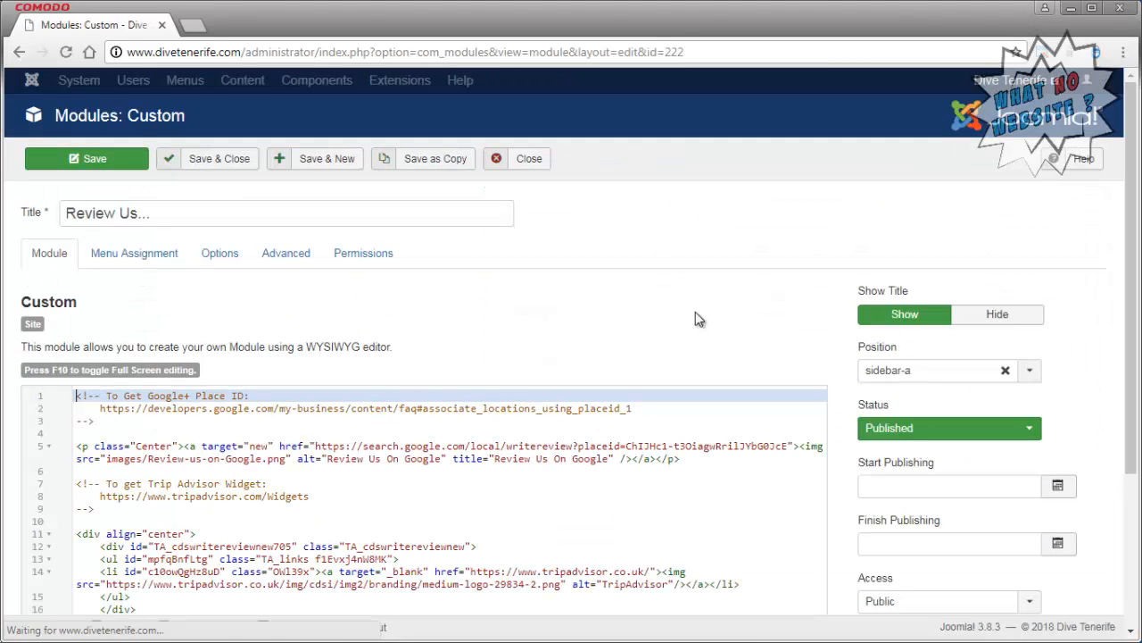
pyautogui.scroll(-2, 833, 463)
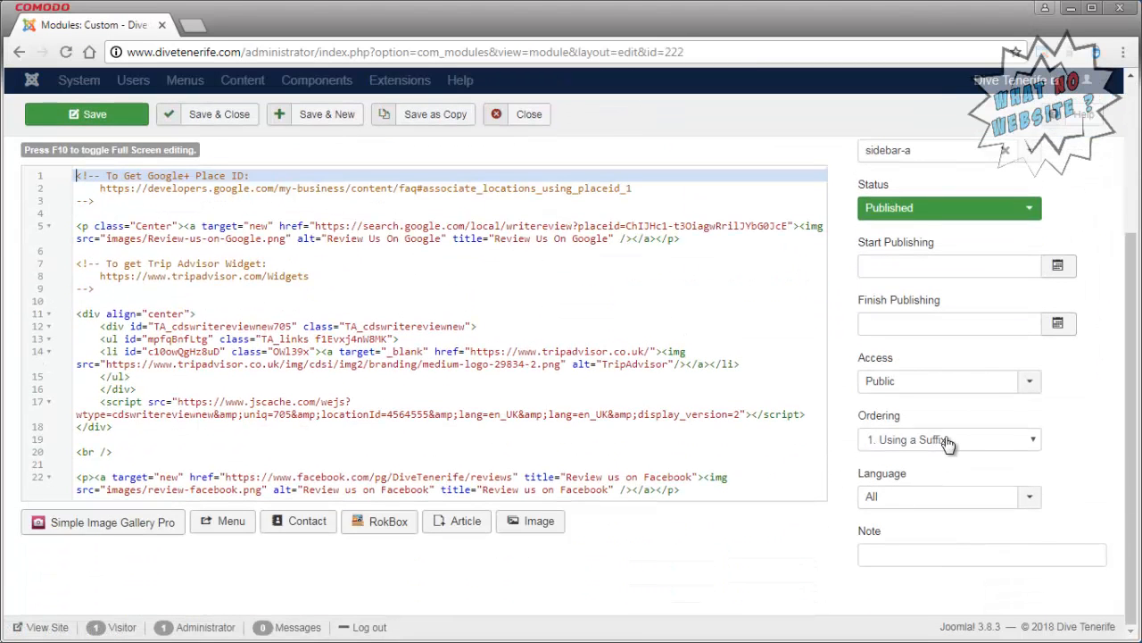
pyautogui.click(950, 390)
pyautogui.click(935, 403)
pyautogui.click(915, 496)
pyautogui.click(895, 540)
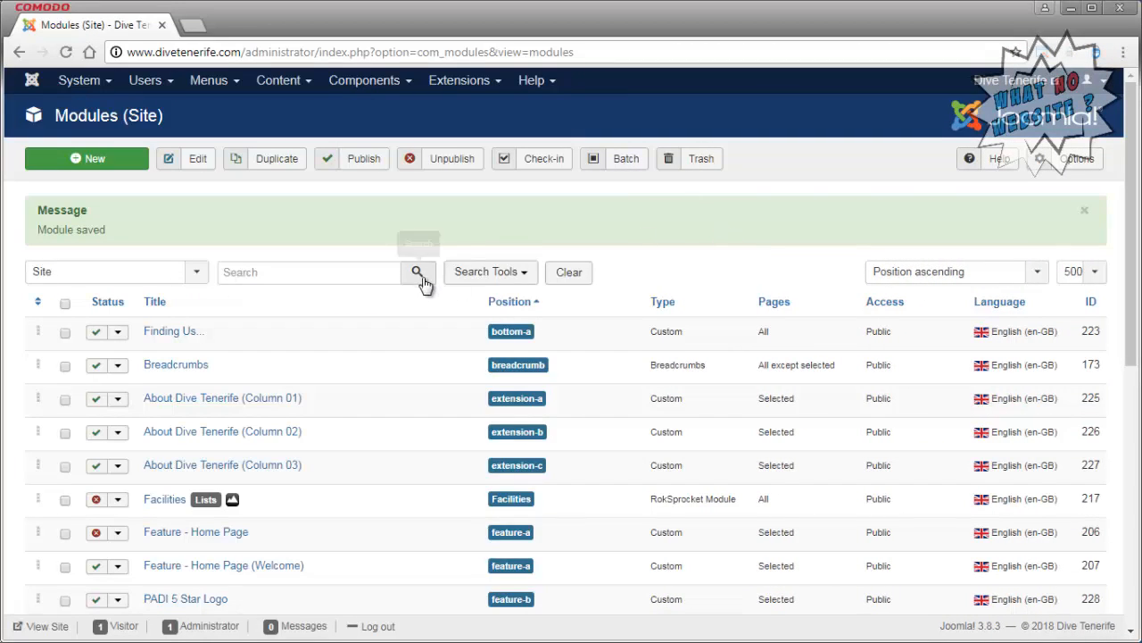
# Filter the modules list to the slideshow position and duplicate the Slideshow - Home Page module.
pyautogui.click(487, 271)
pyautogui.click(385, 307)
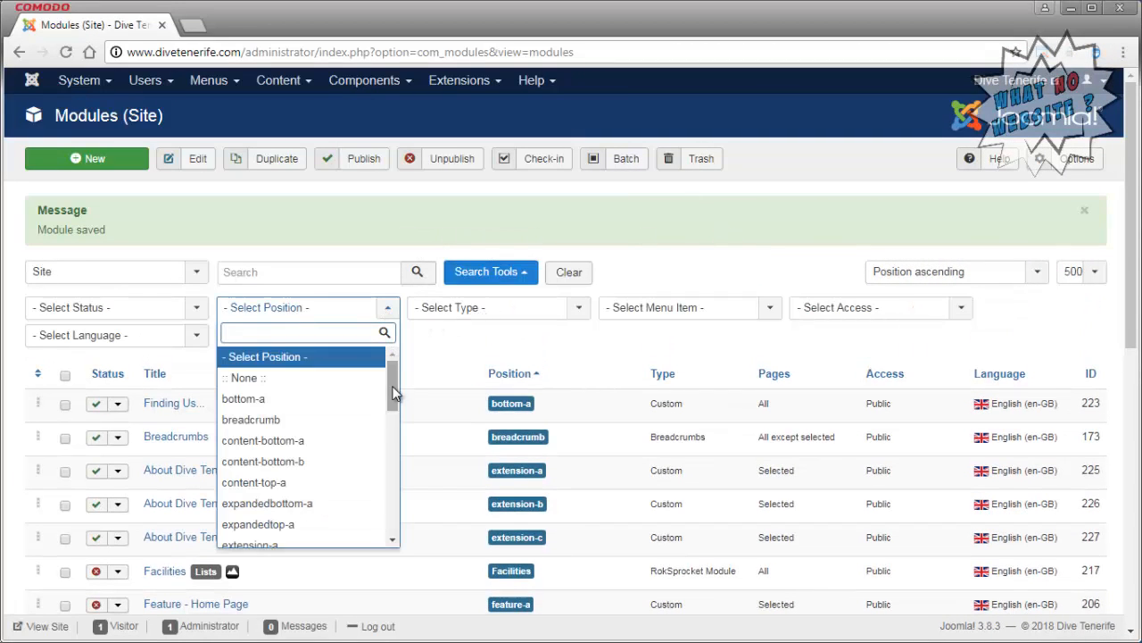
pyautogui.scroll(-10, 376, 471)
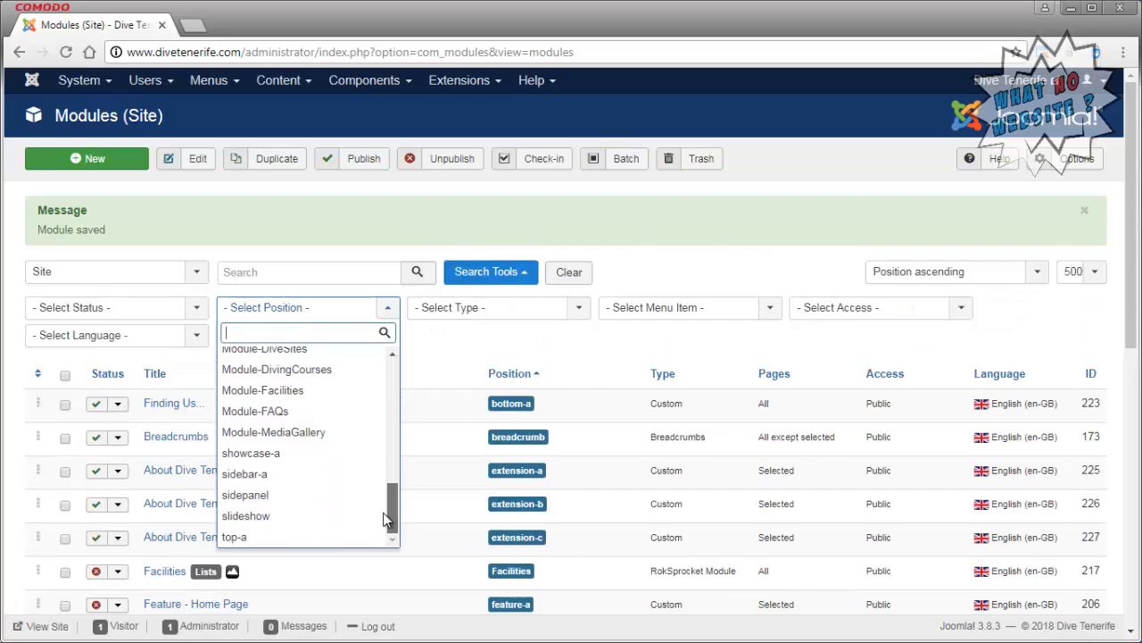
pyautogui.click(276, 516)
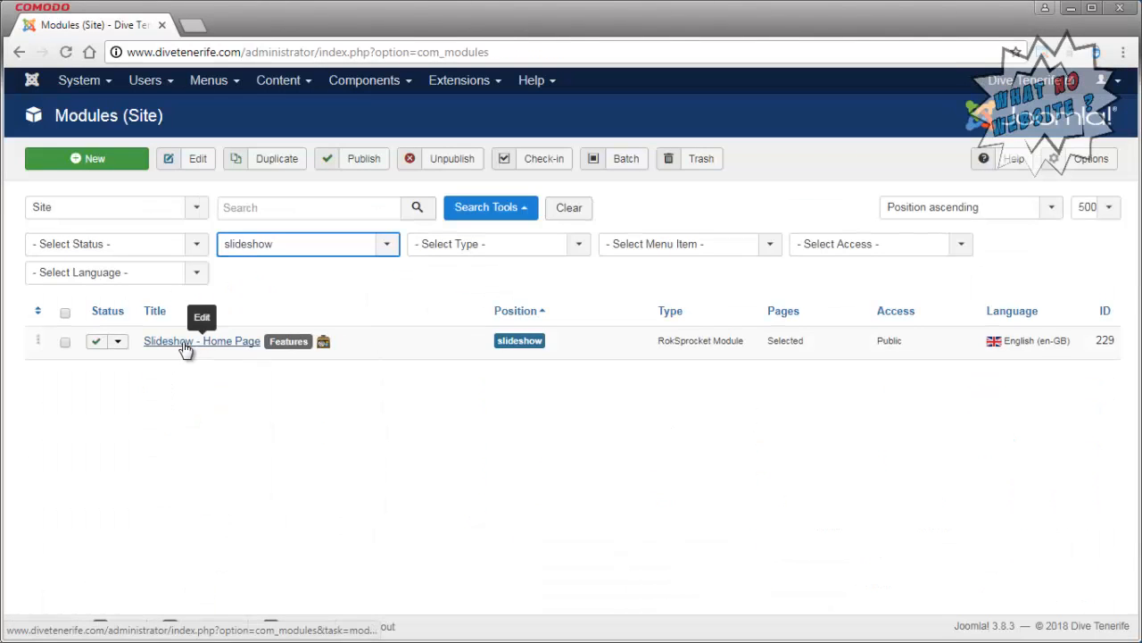
pyautogui.click(65, 313)
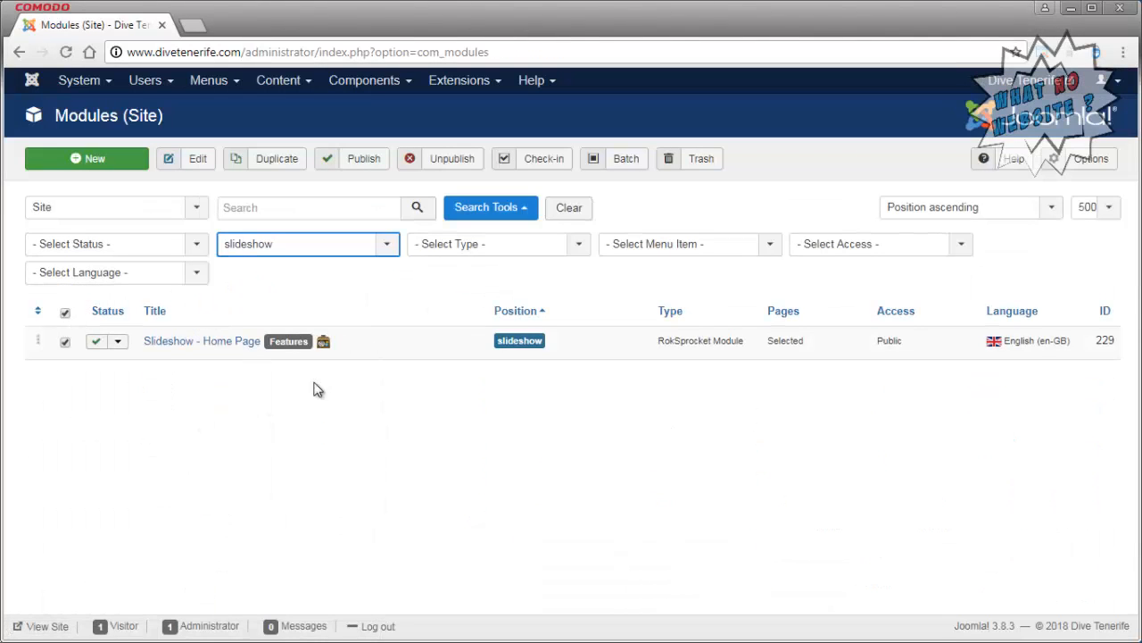
pyautogui.click(276, 161)
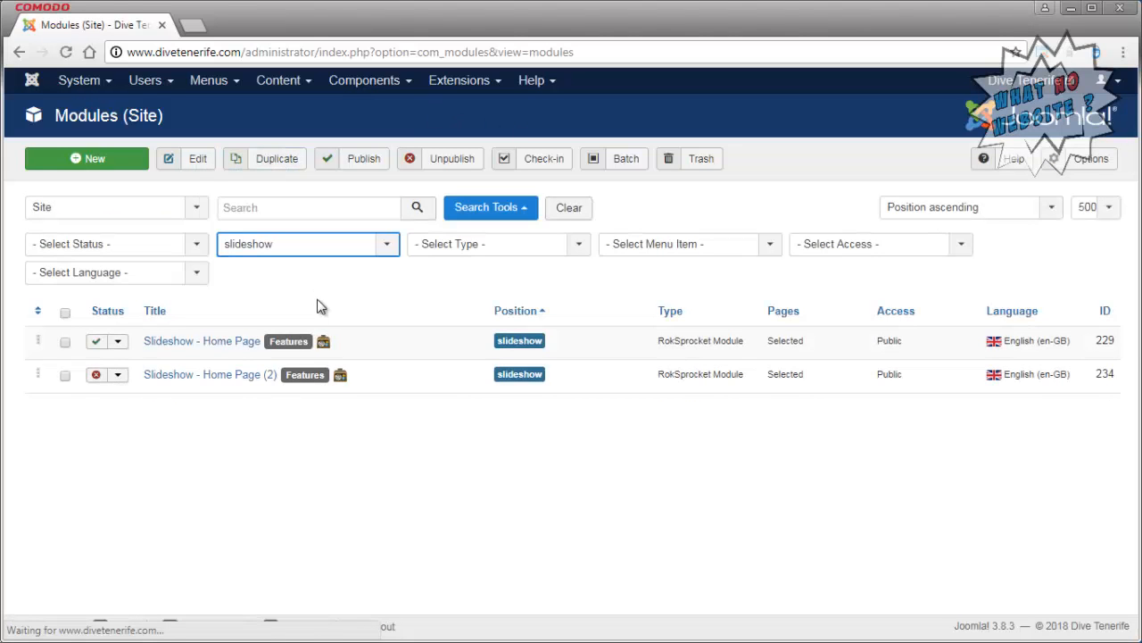
# Open the duplicated slideshow module, set its status to Published, and retitle it Slideshow - Home Page.
pyautogui.click(227, 374)
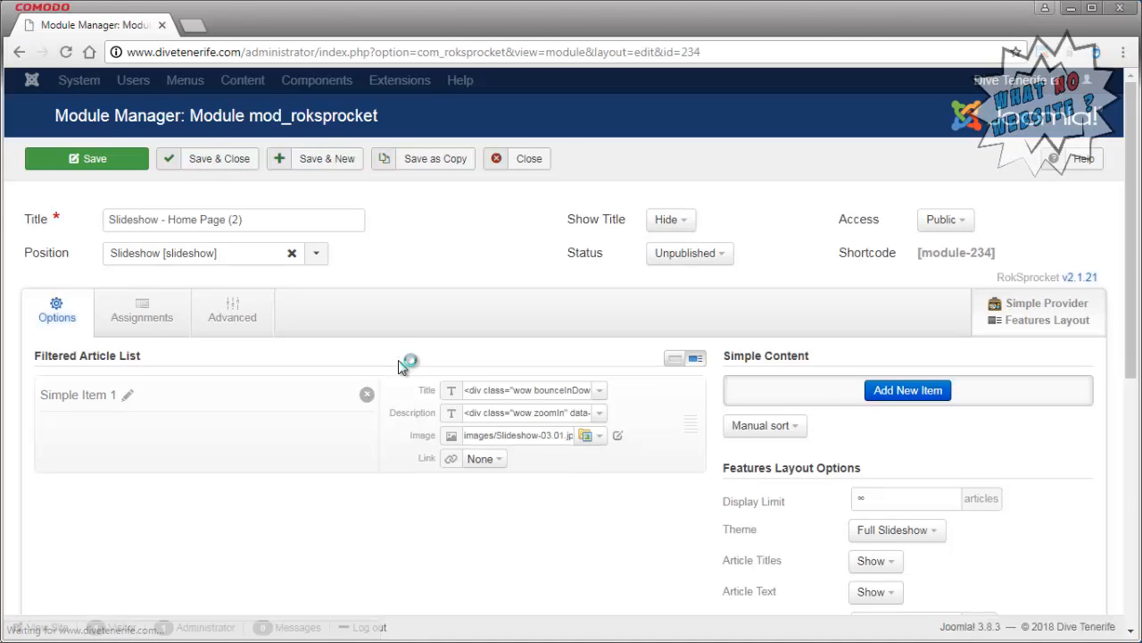
pyautogui.click(706, 255)
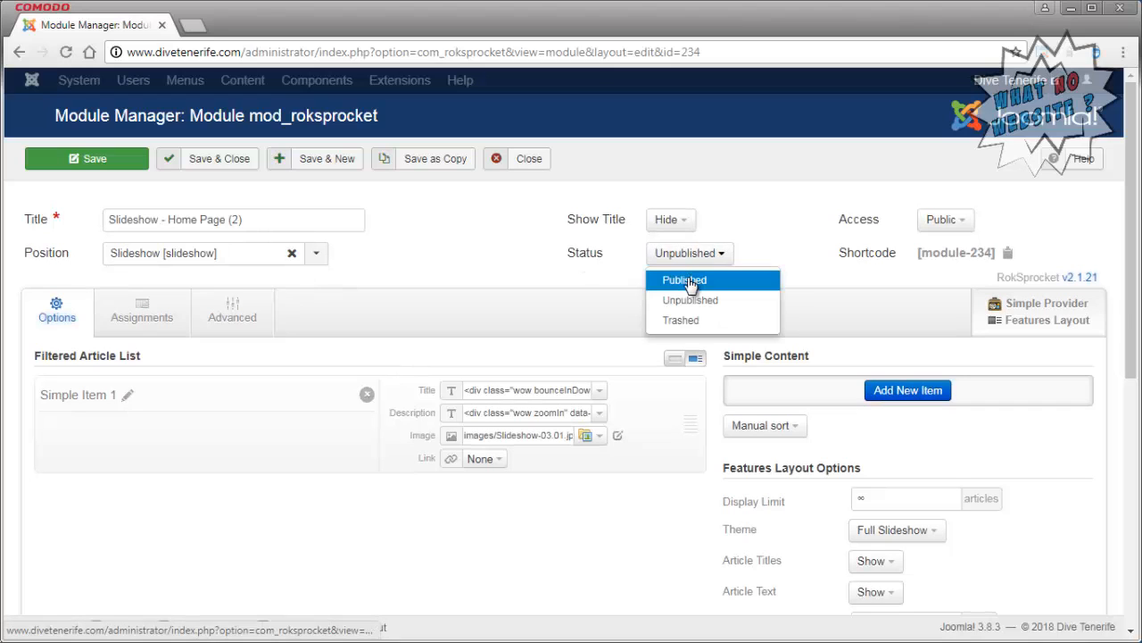
pyautogui.click(684, 280)
pyautogui.click(302, 221)
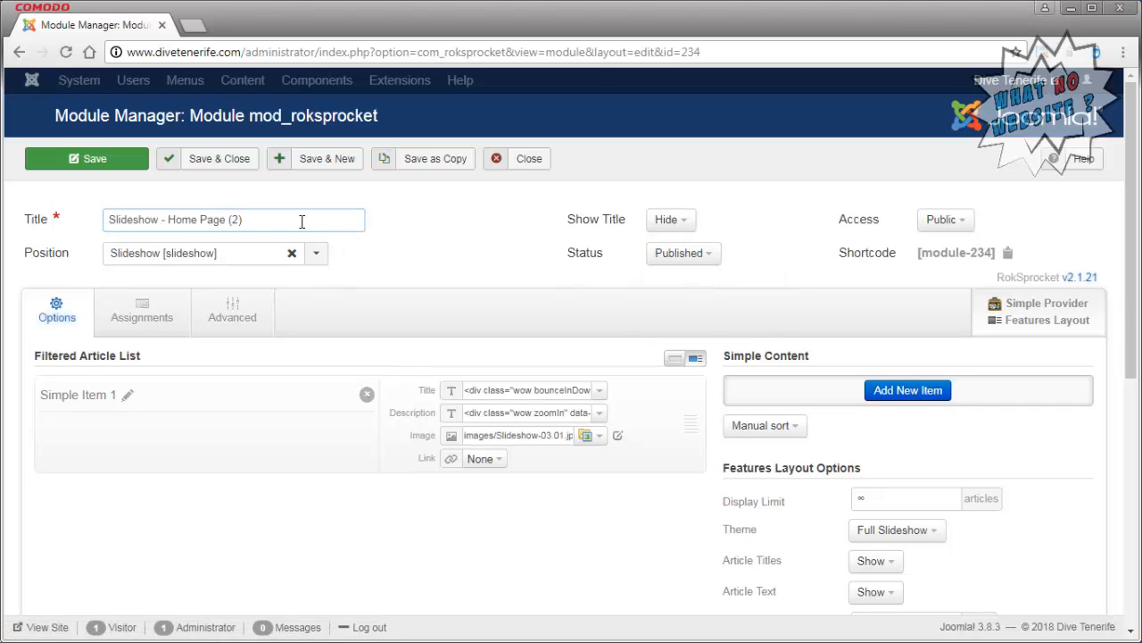
pyautogui.press('BackSpace')
pyautogui.press('BackSpace')
pyautogui.press('BackSpace')
# Set the duplicated slideshow module's language to Spanish (español).
pyautogui.scroll(-3, 500, 224)
pyautogui.scroll(-3, 522, 241)
pyautogui.scroll(6, 522, 242)
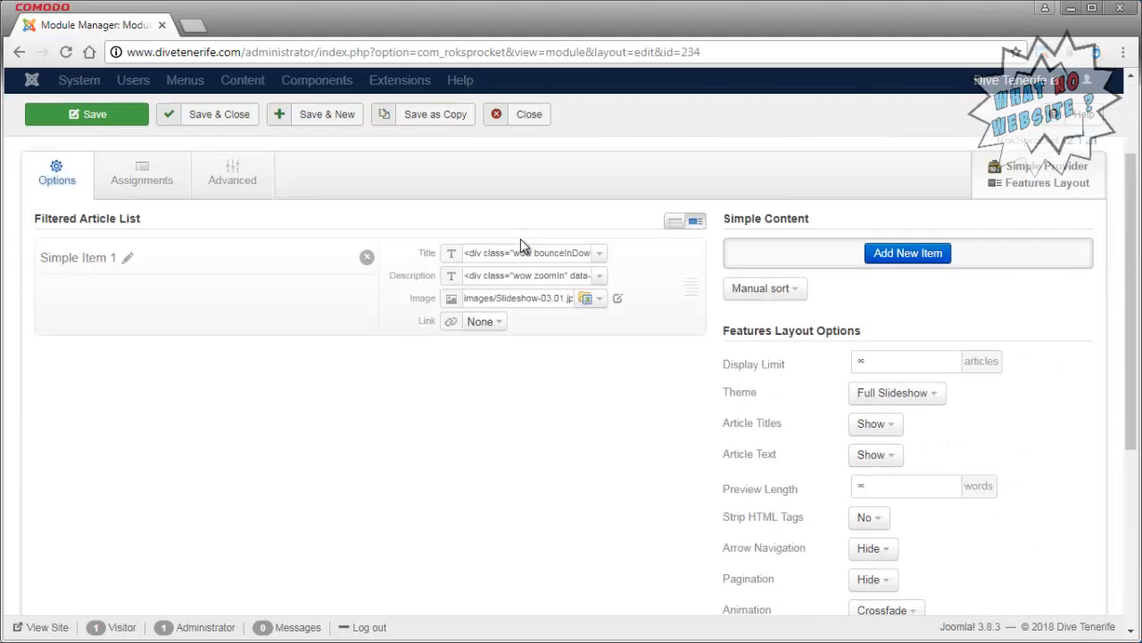
pyautogui.click(236, 312)
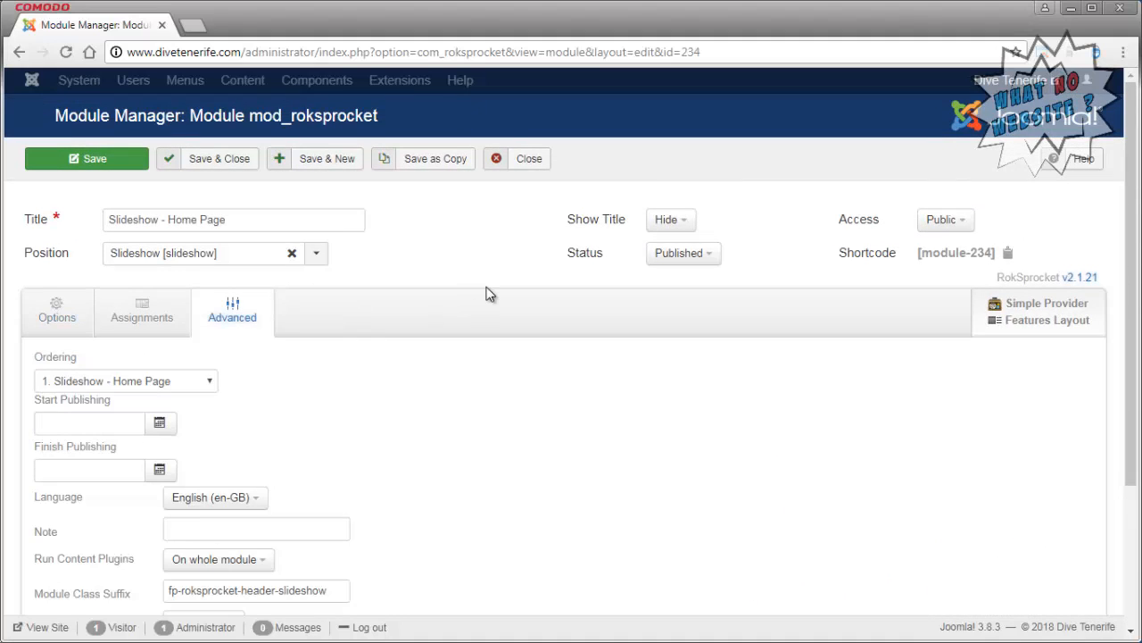
pyautogui.scroll(-1, 485, 295)
pyautogui.click(256, 415)
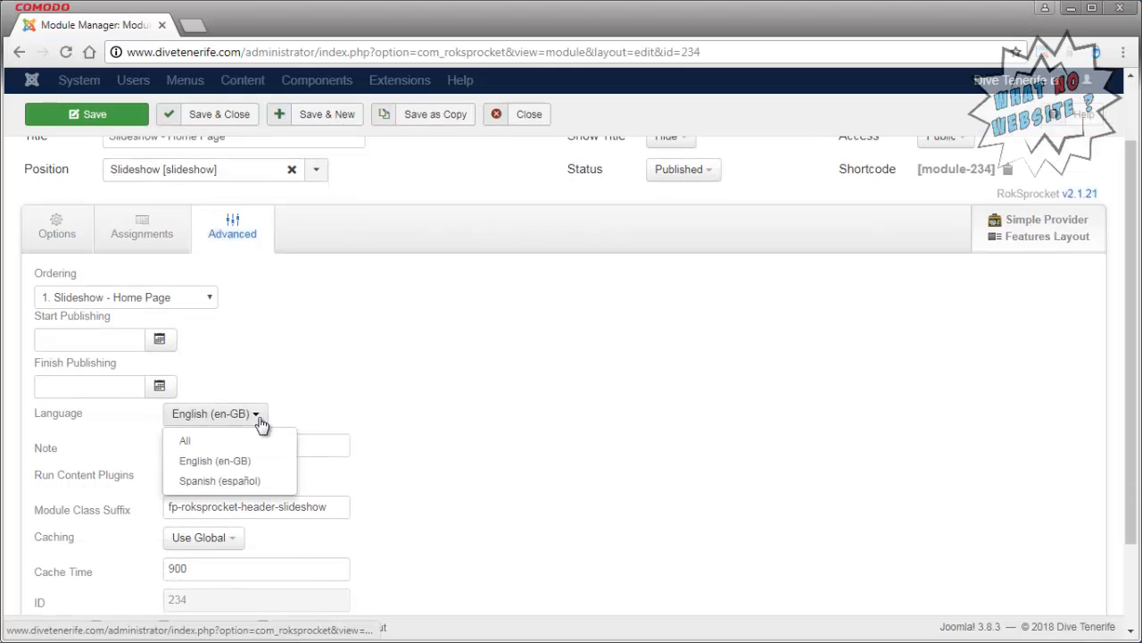
pyautogui.click(223, 480)
# Replace the word Dive with Buceo in Simple Item 1's title, review its description, and save the module.
pyautogui.click(61, 234)
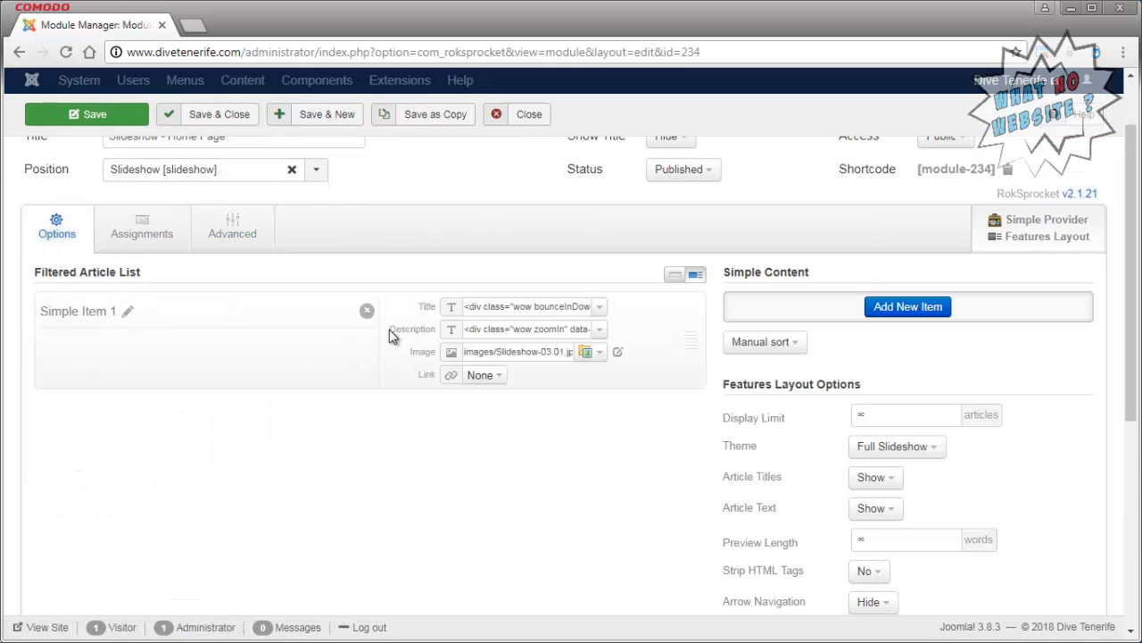
pyautogui.click(534, 307)
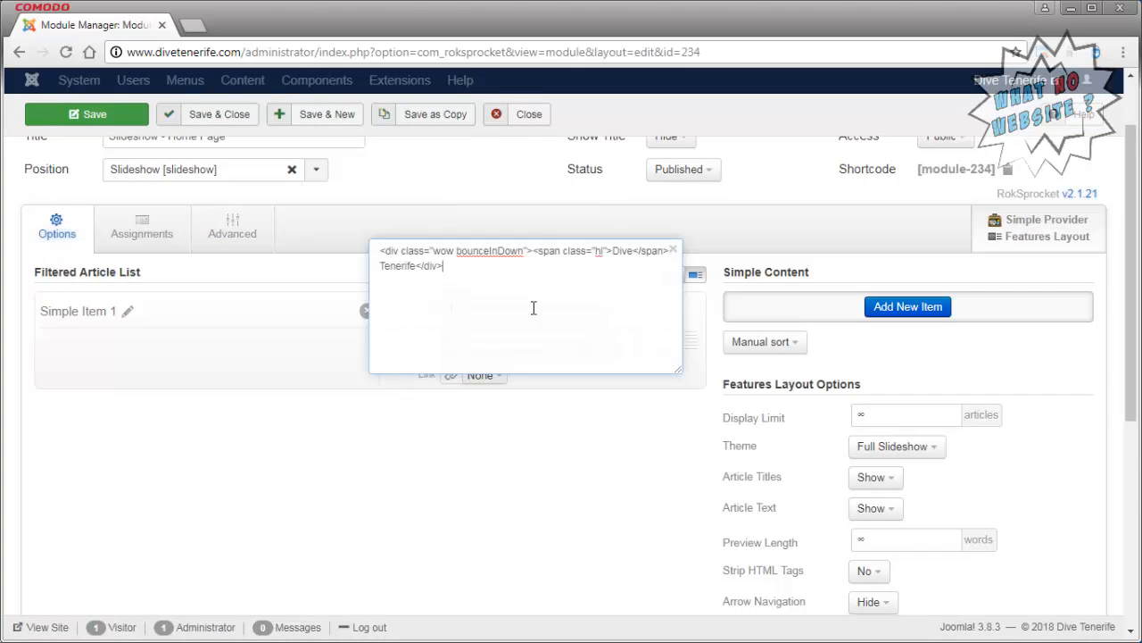
pyautogui.doubleClick(615, 253)
pyautogui.write('Buceo')
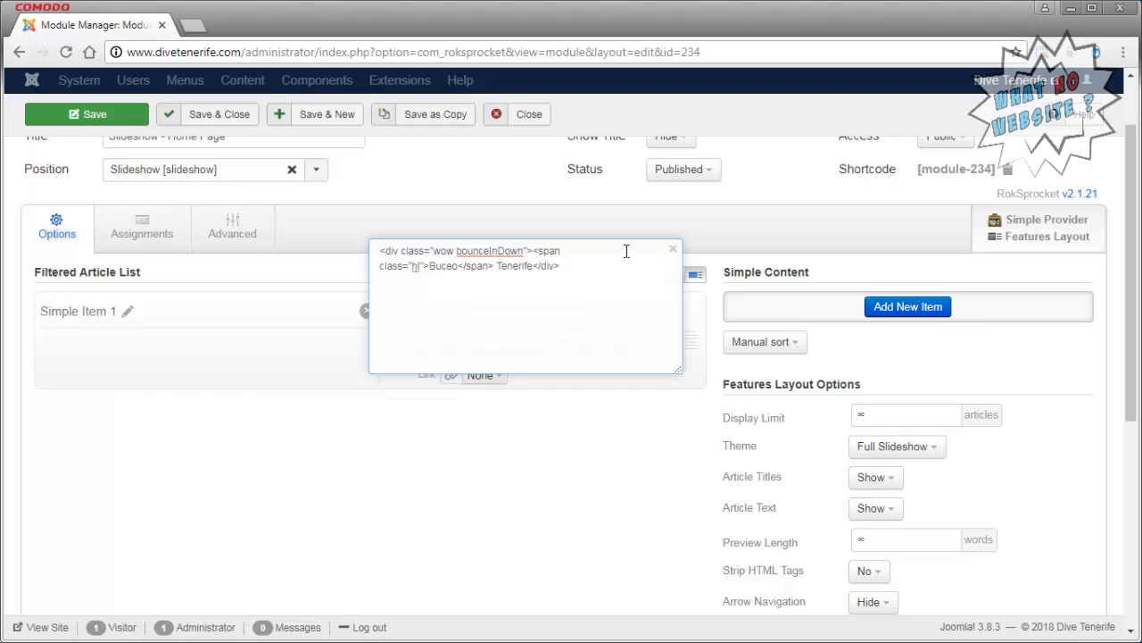
pyautogui.click(469, 191)
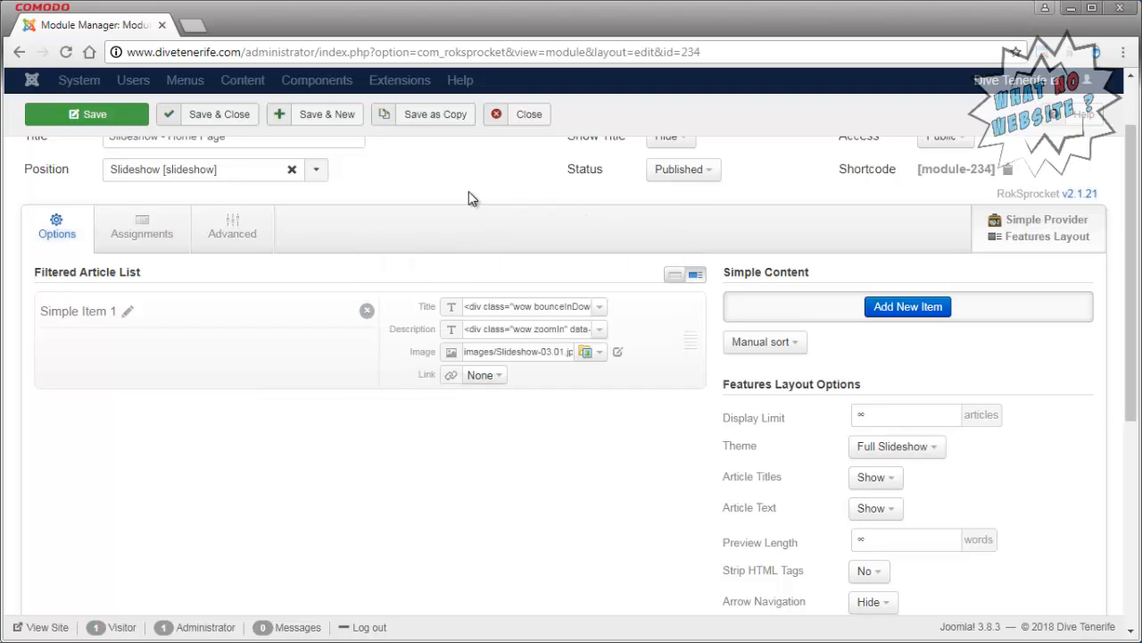
pyautogui.click(542, 327)
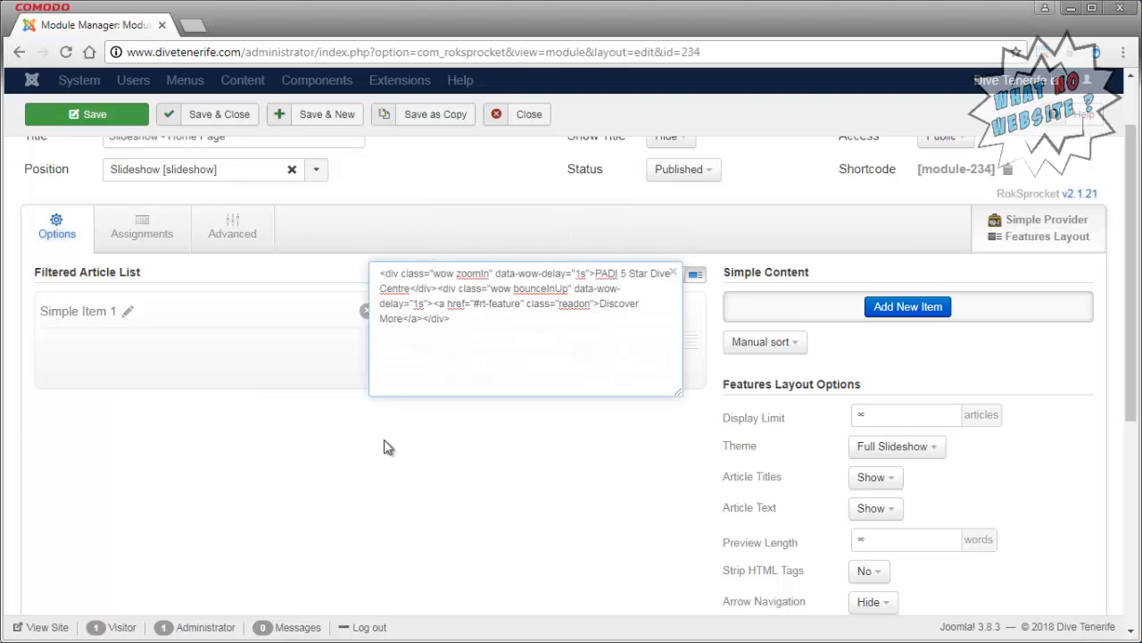
pyautogui.click(490, 479)
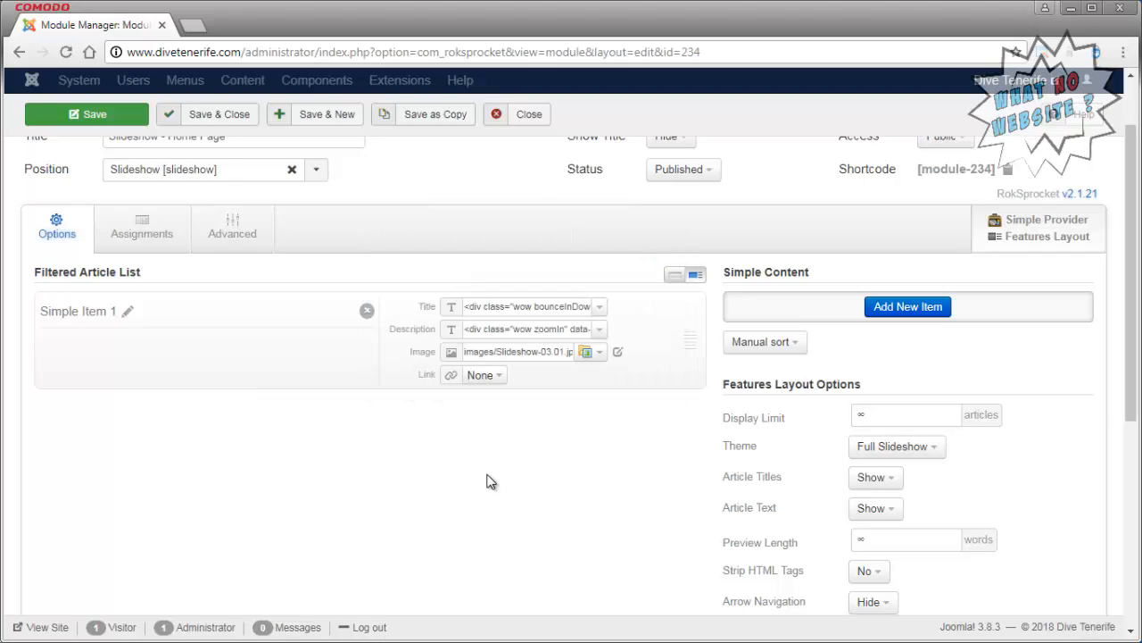
pyautogui.click(116, 120)
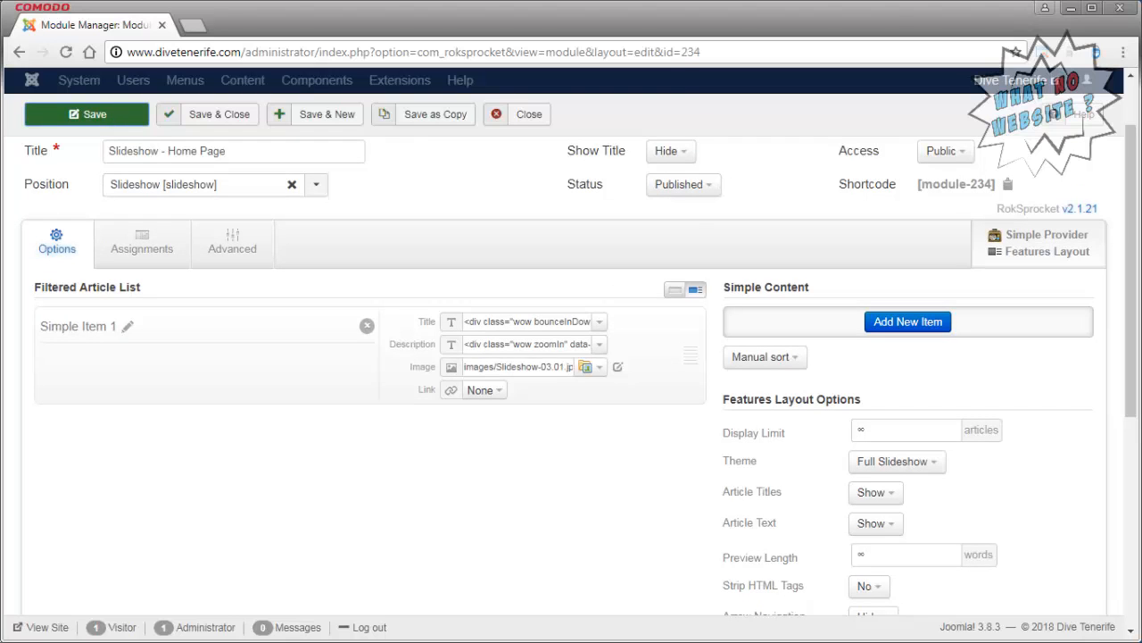
# Check the live site's Spanish page for the slideshow, and return to the module's settings.
pyautogui.hotkey('alt', 'Tab')
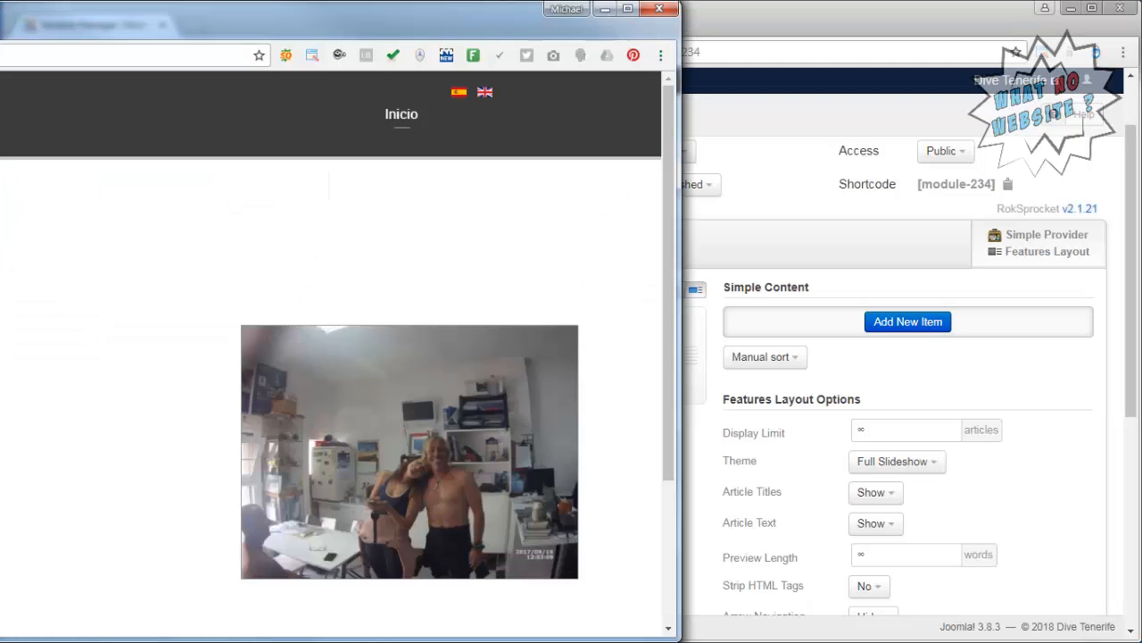
pyautogui.click(795, 230)
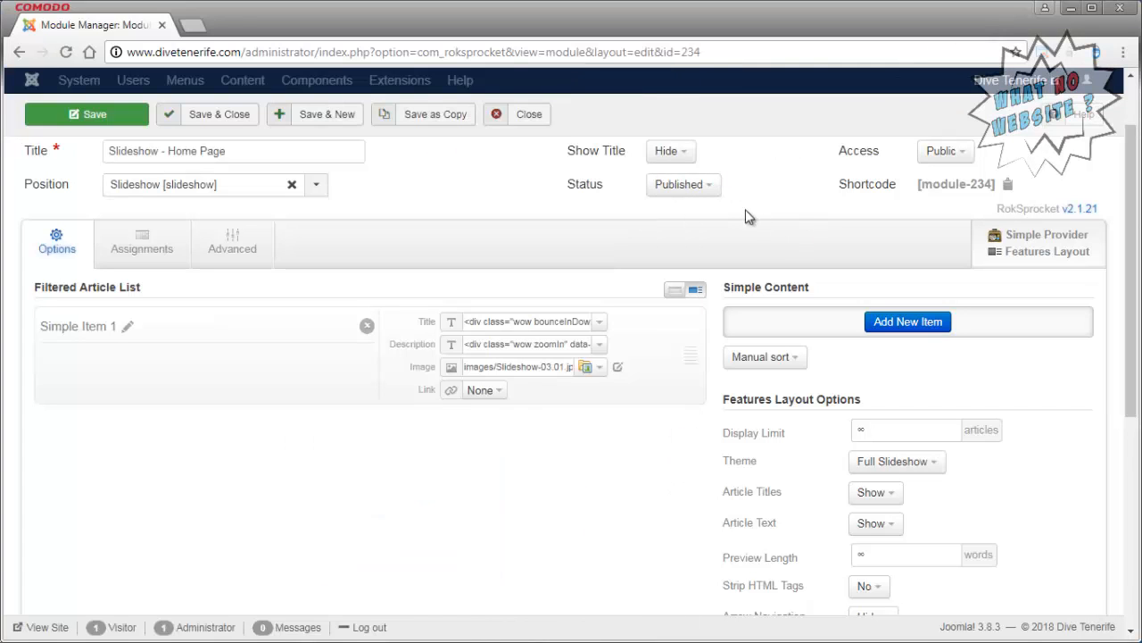
pyautogui.scroll(2, 763, 215)
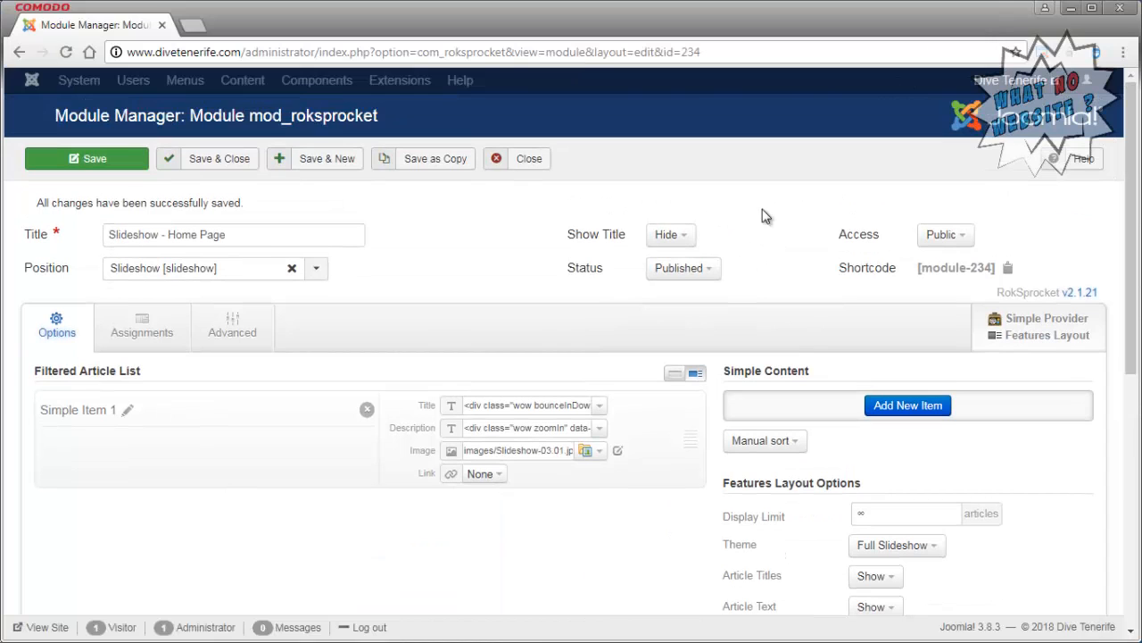
# Assign the Spanish slideshow module to Inicio instead of the English menu's Home page, and save it.
pyautogui.click(143, 325)
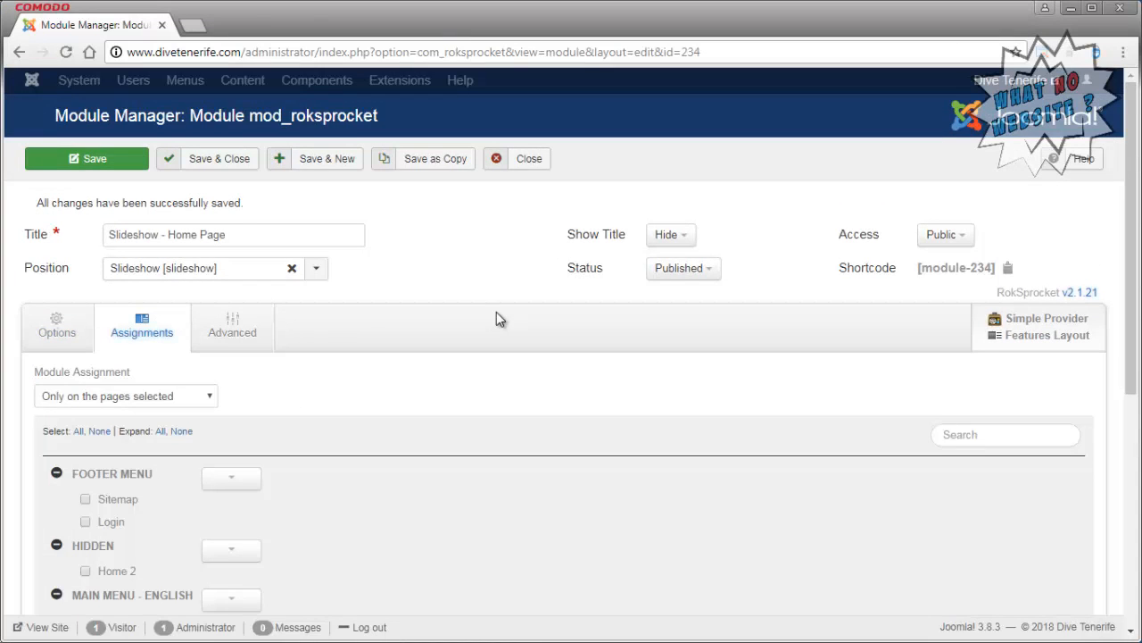
pyautogui.scroll(-3, 497, 313)
pyautogui.scroll(3, 498, 313)
pyautogui.scroll(-1, 497, 312)
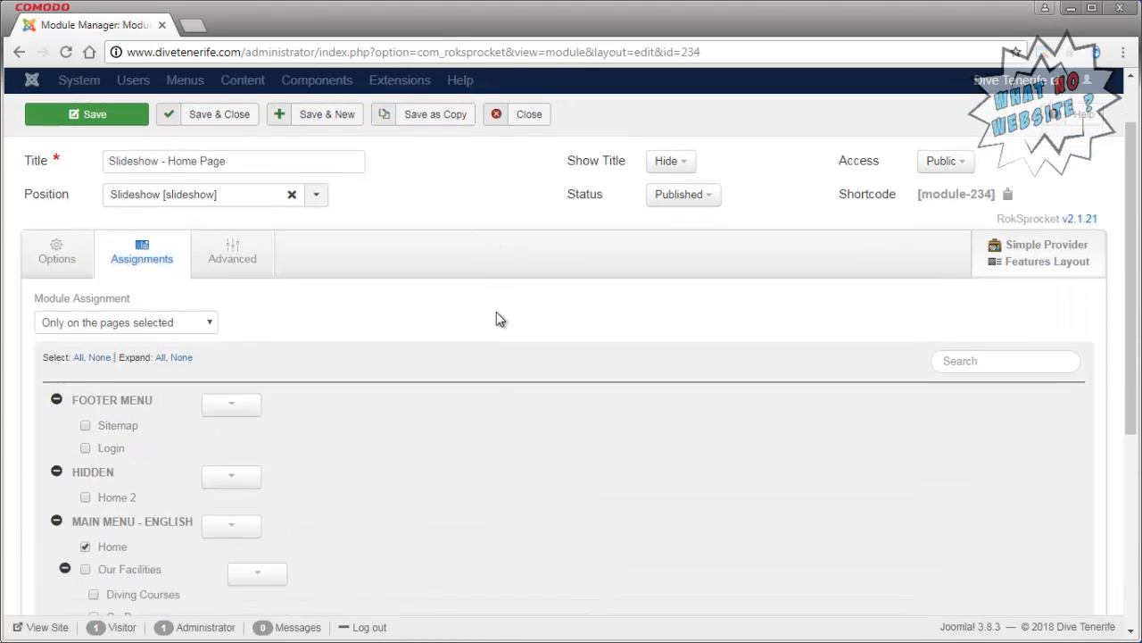
pyautogui.scroll(-3, 496, 320)
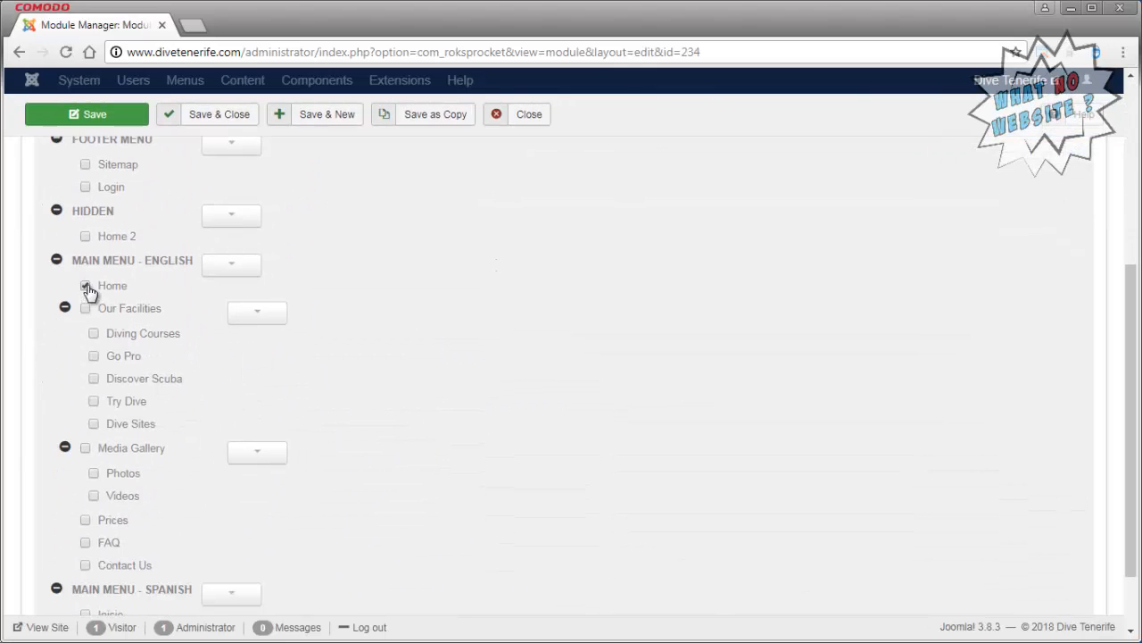
pyautogui.scroll(-2, 420, 298)
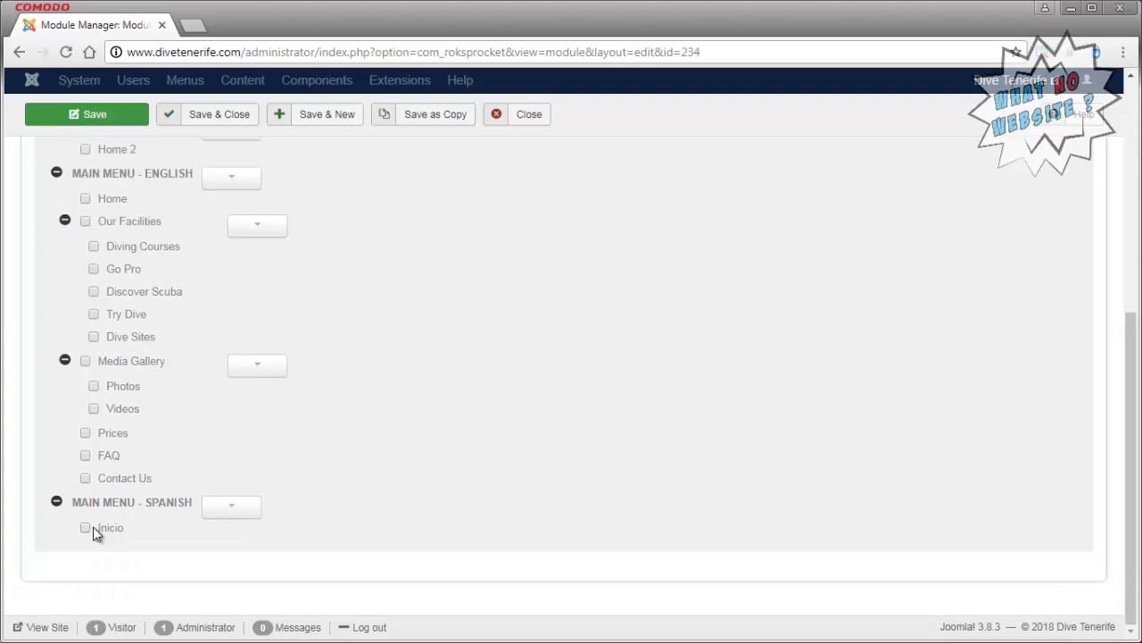
pyautogui.click(86, 528)
pyautogui.scroll(5, 445, 390)
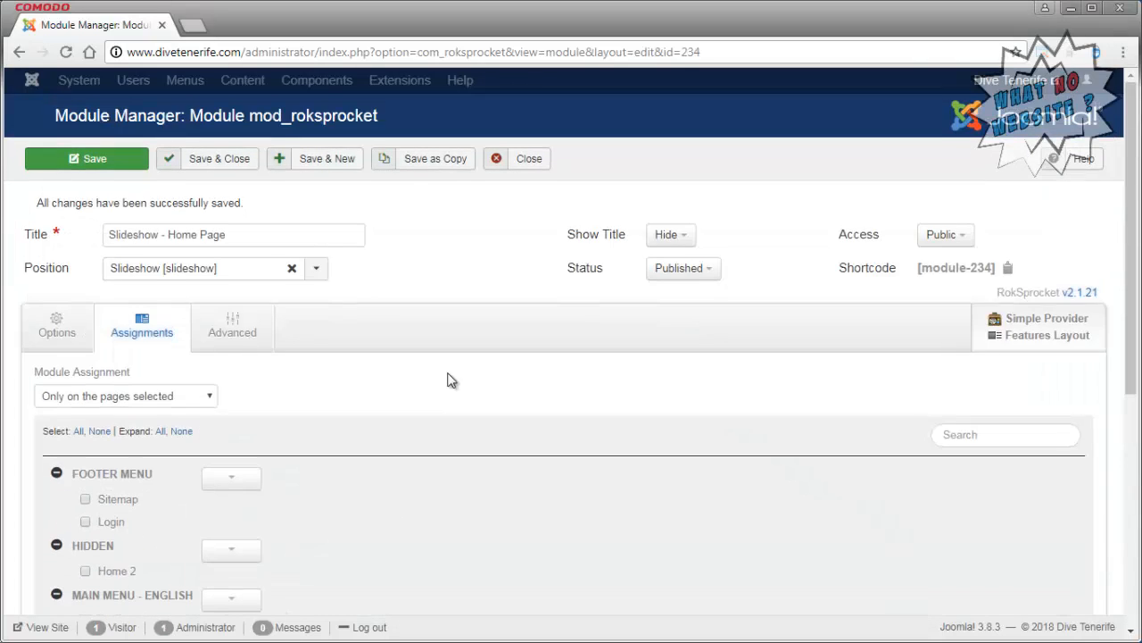
pyautogui.click(94, 164)
# Check the slideshow's display on the live site's Spanish home page.
pyautogui.hotkey('alt', 'Tab')
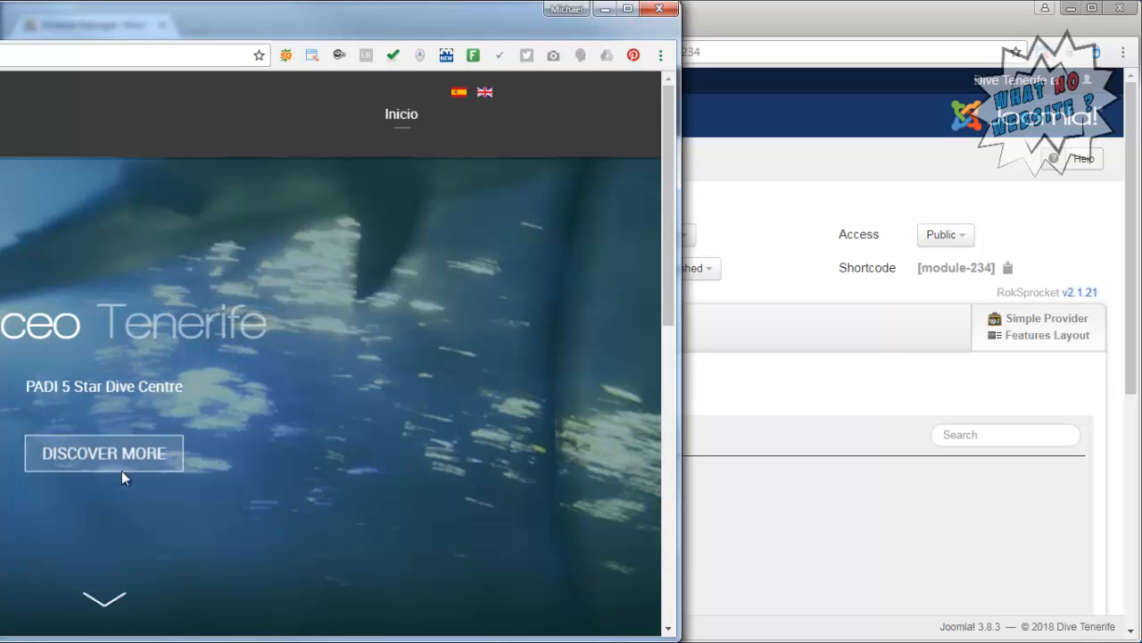
# Replace the link text Discover More with Descubrir Más in the Spanish slideshow's Simple Item 1 description, then save and close the module.
pyautogui.click(765, 371)
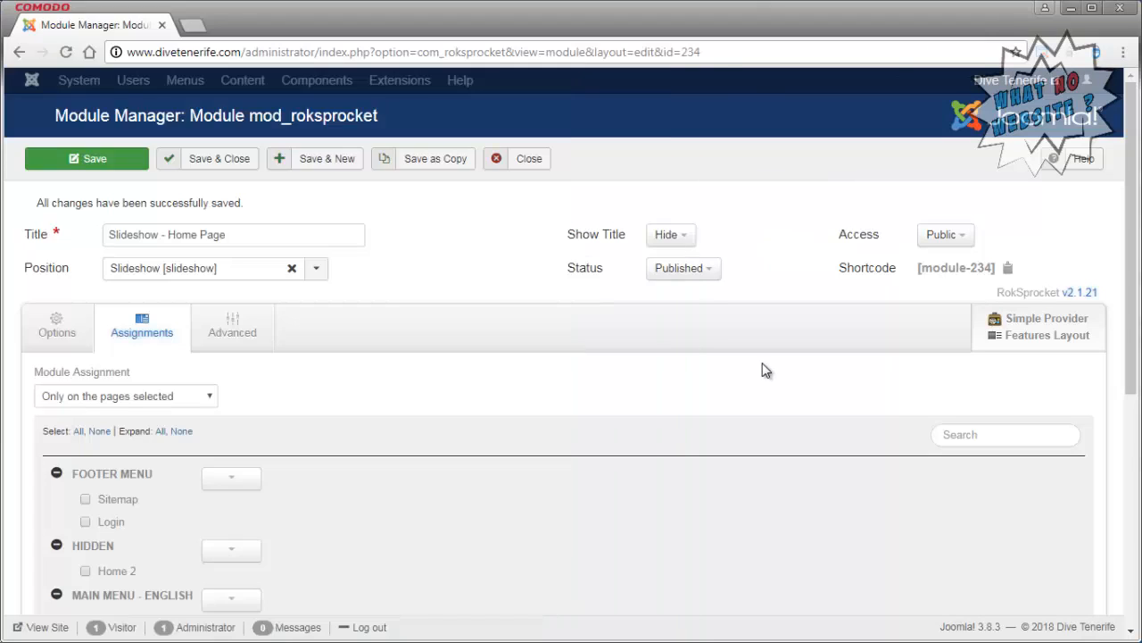
pyautogui.click(64, 329)
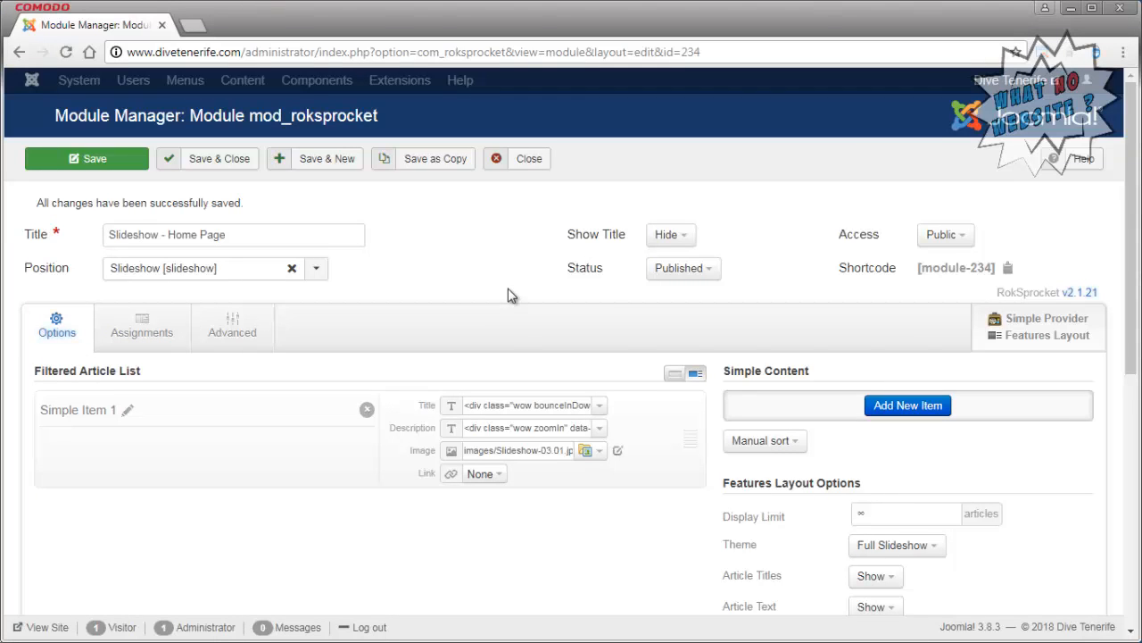
pyautogui.click(535, 433)
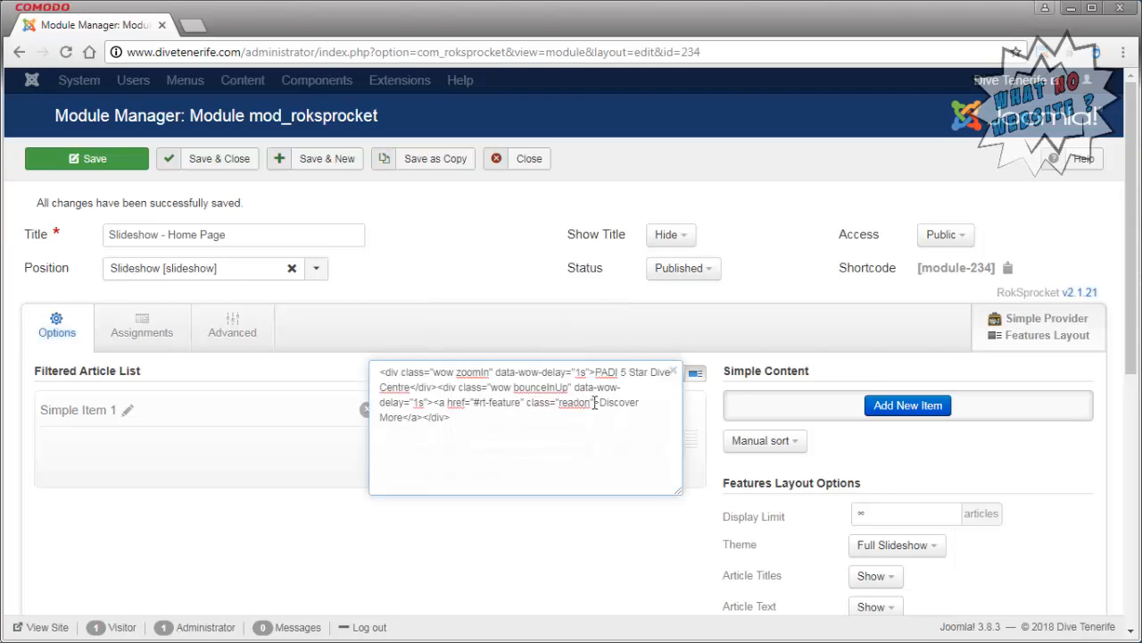
pyautogui.doubleClick(631, 403)
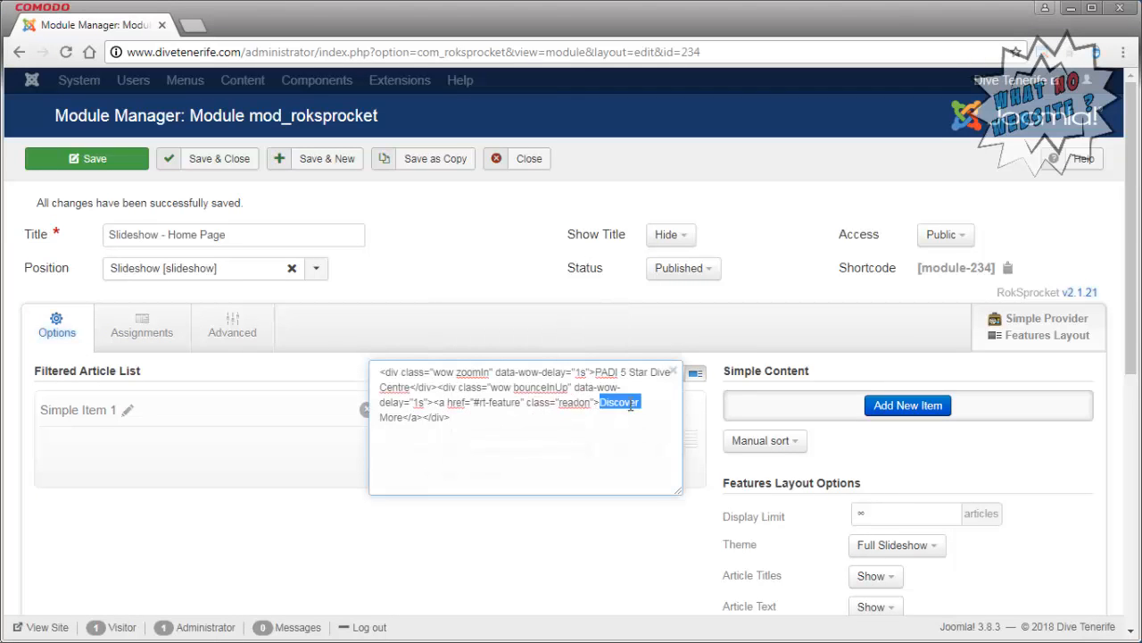
pyautogui.write('D')
pyautogui.write('escub')
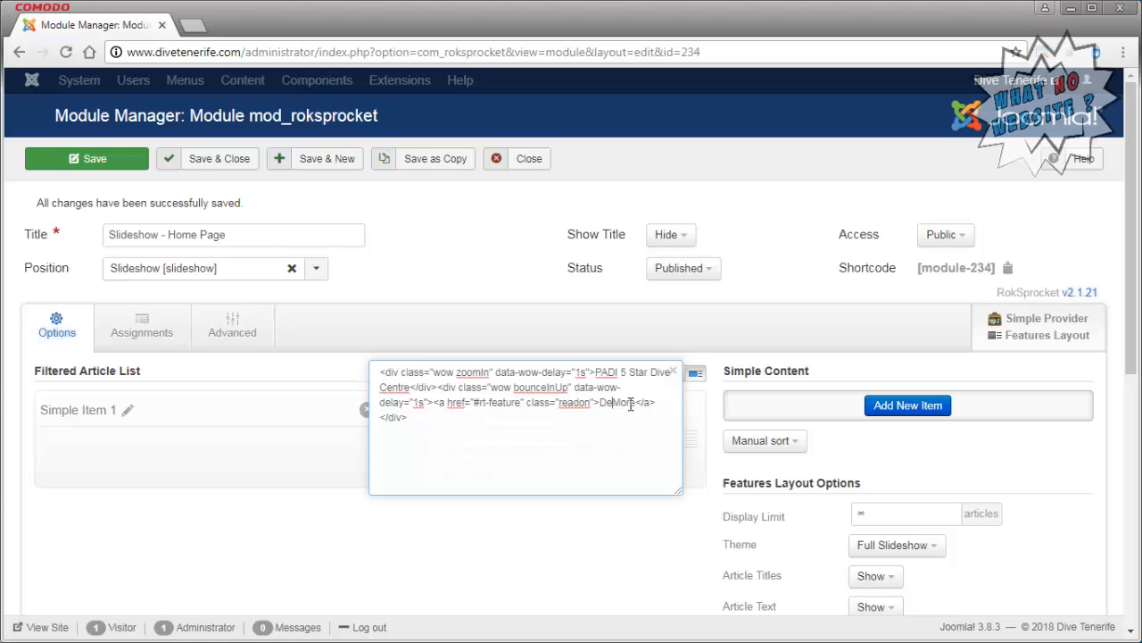
pyautogui.write('ri')
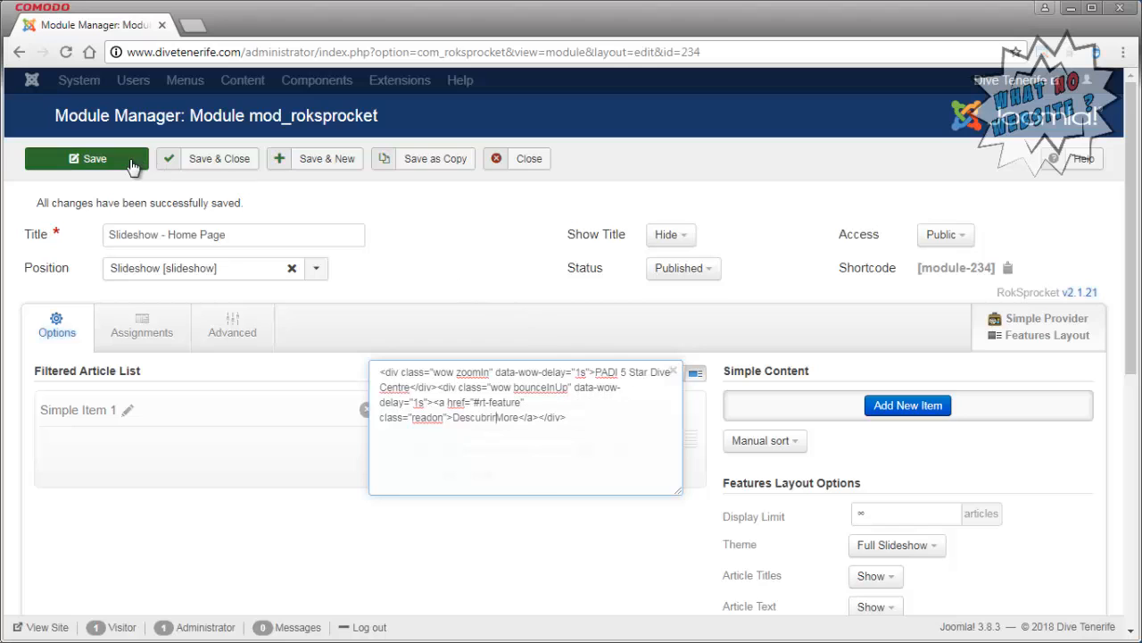
pyautogui.write('r')
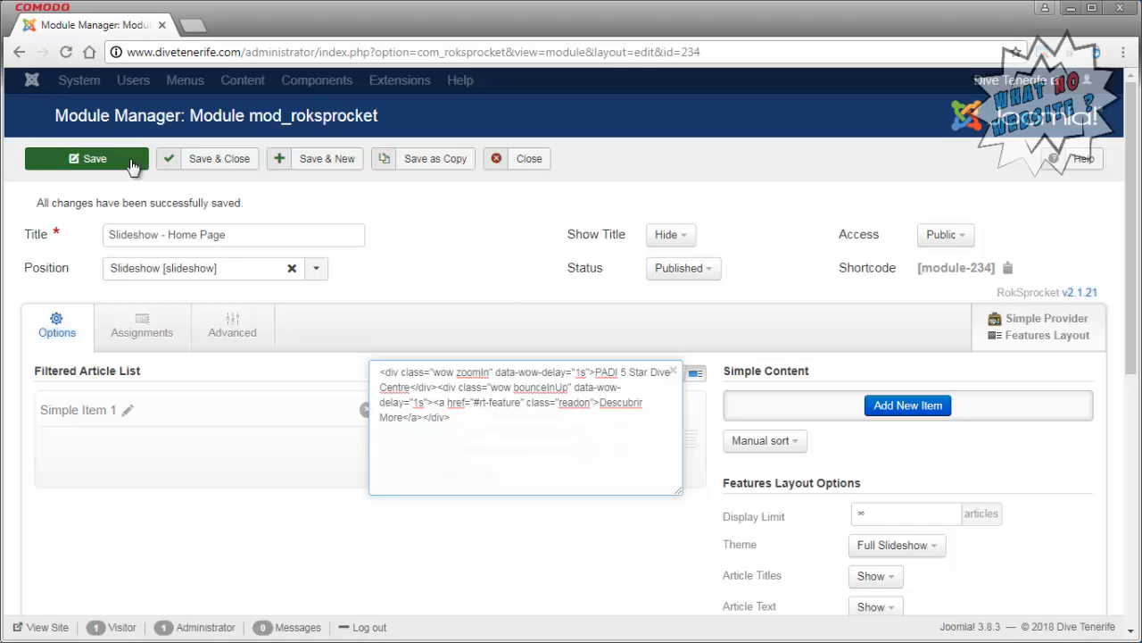
pyautogui.hotkey('ctrl', 'shift', 'Right')
pyautogui.write('Más')
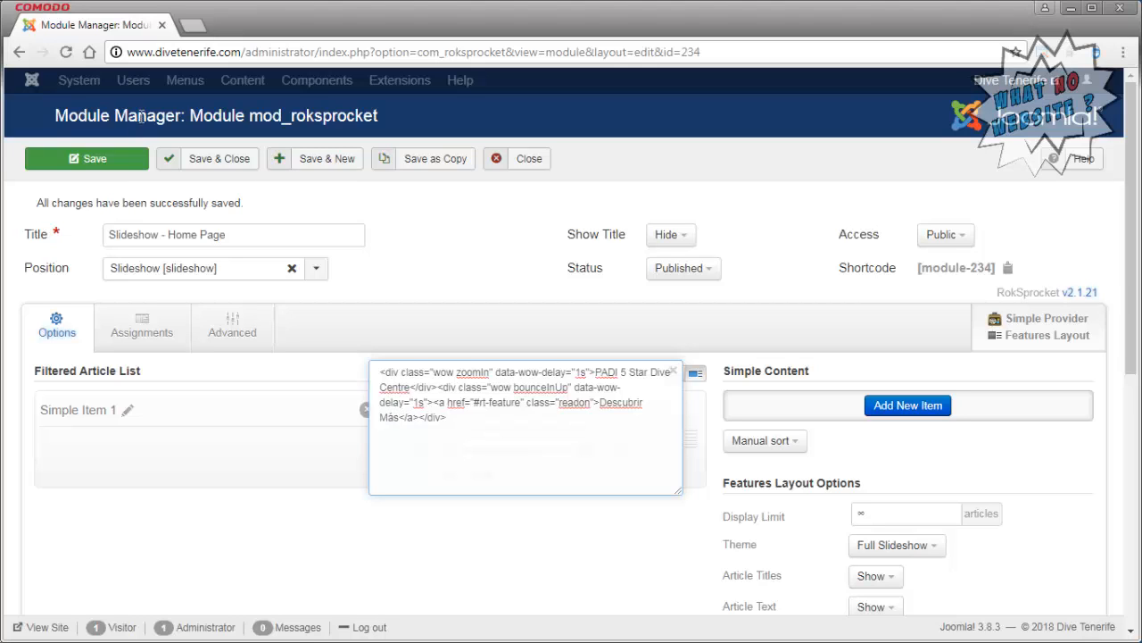
pyautogui.click(231, 163)
pyautogui.click(229, 159)
# Check the translated slideshow link and the content below the slideshow on the live site's Spanish home page.
pyautogui.hotkey('alt', 'Tab')
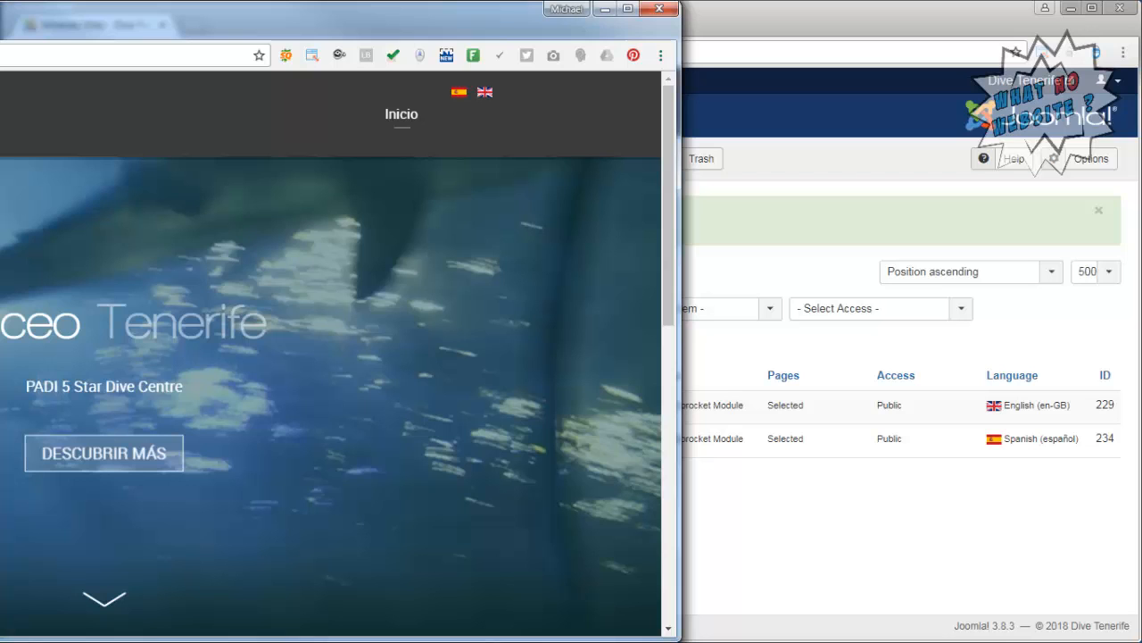
pyautogui.click(102, 594)
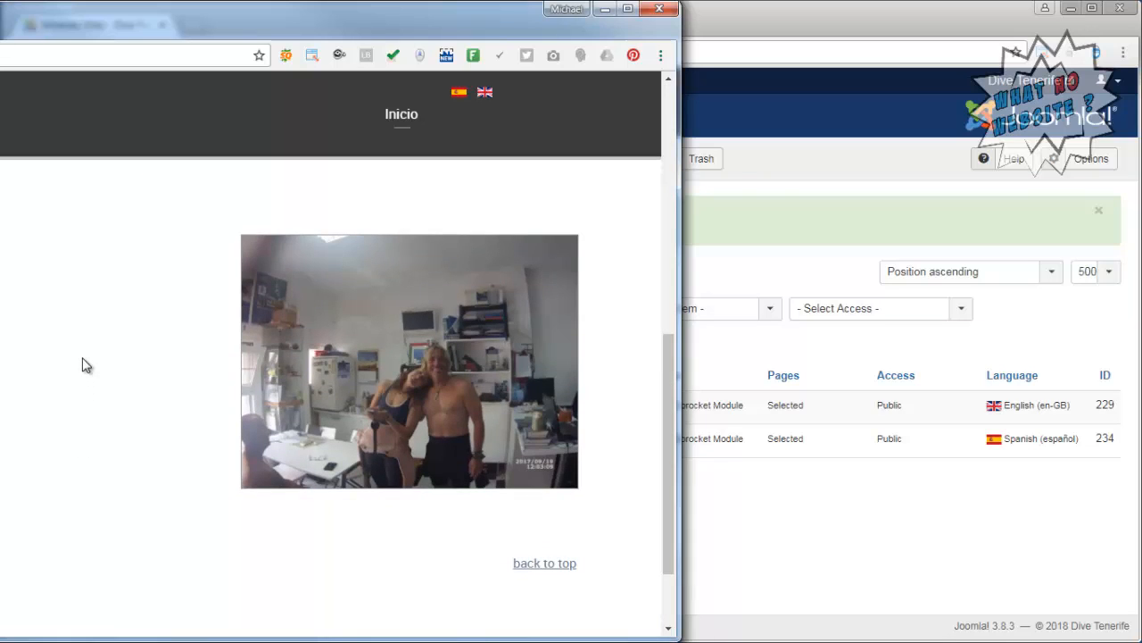
pyautogui.scroll(3, 81, 359)
pyautogui.scroll(-5, 80, 359)
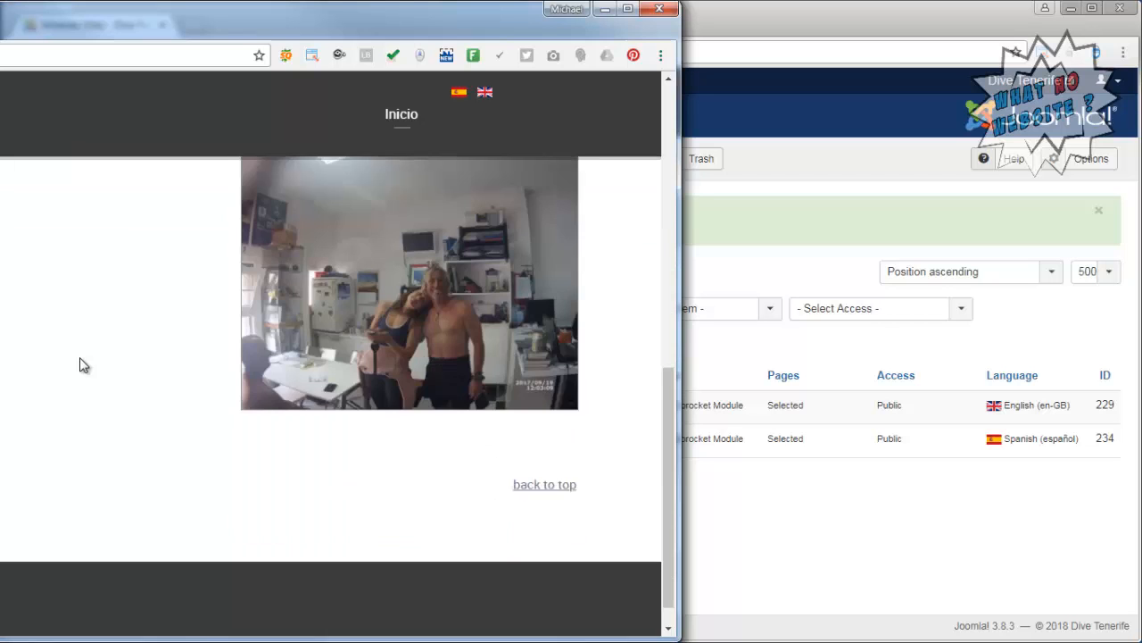
pyautogui.scroll(10, 80, 364)
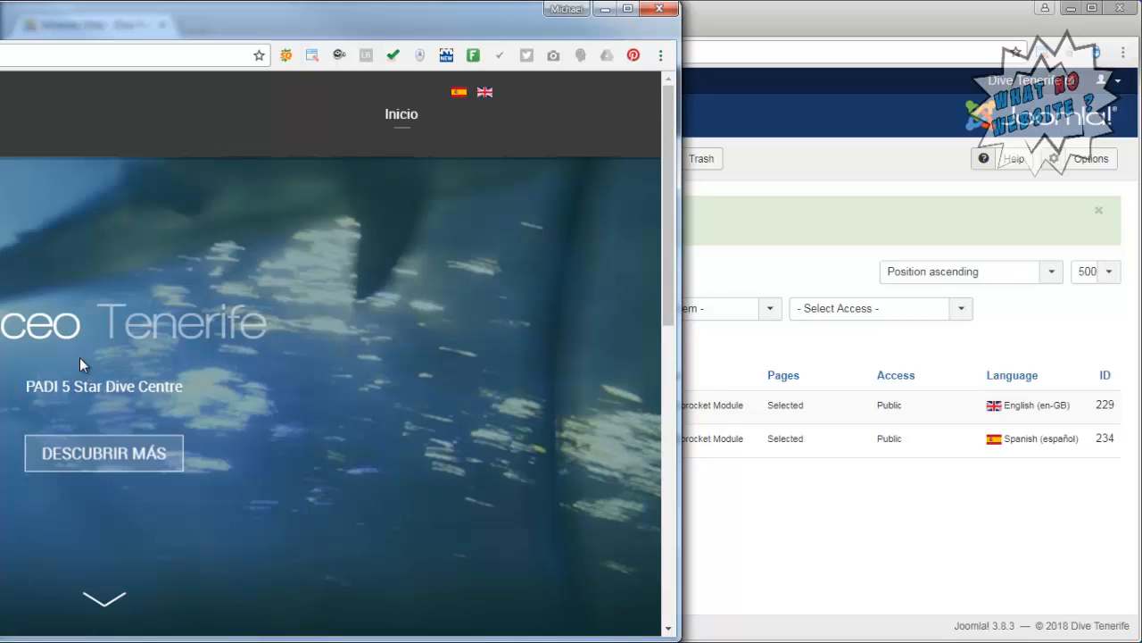